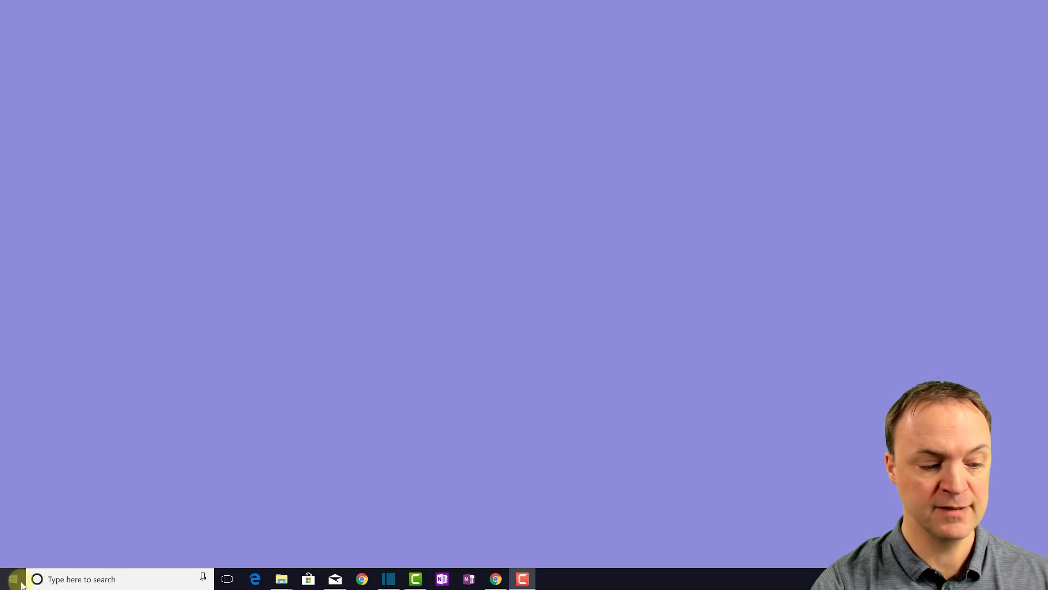
Step: Launch the OneNote for Windows 10 app from its Start menu tile
left_click(13, 578)
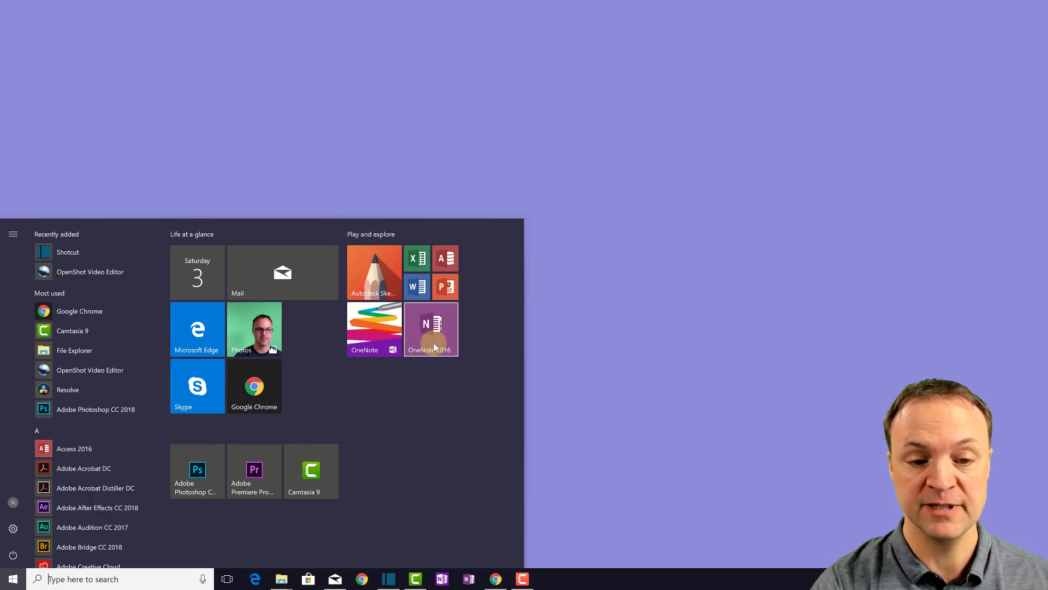
left_click(368, 323)
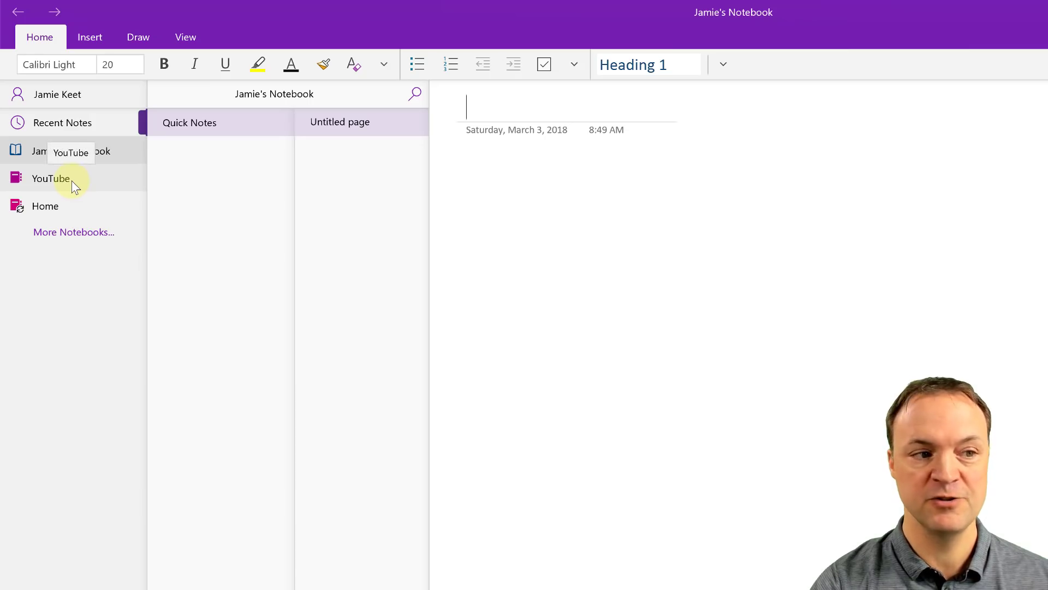
Step: Open the YouTube notebook and land on the March section's OneNote page, passing through April
left_click(73, 184)
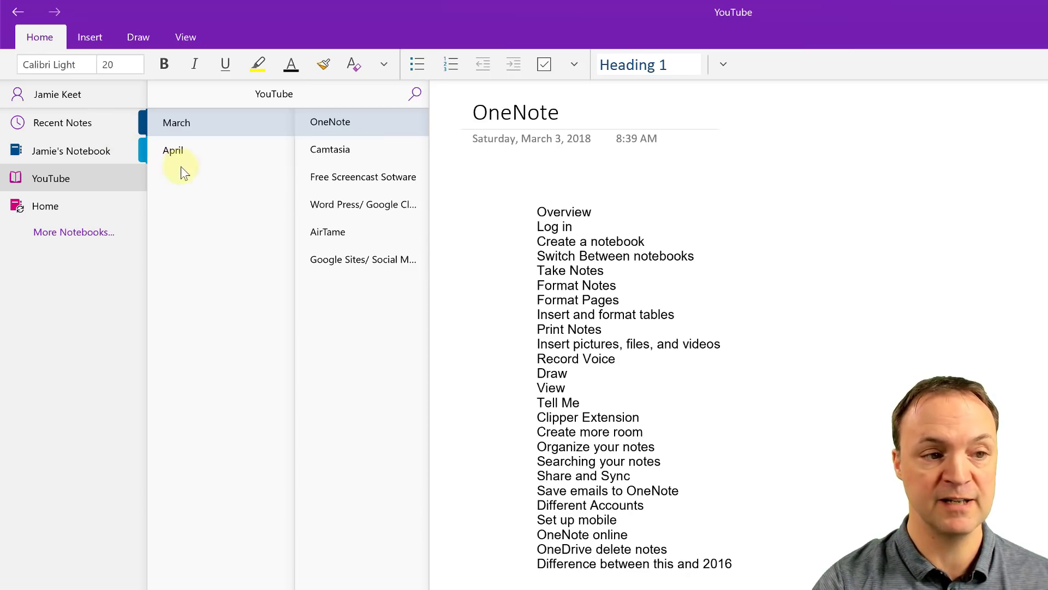
left_click(197, 158)
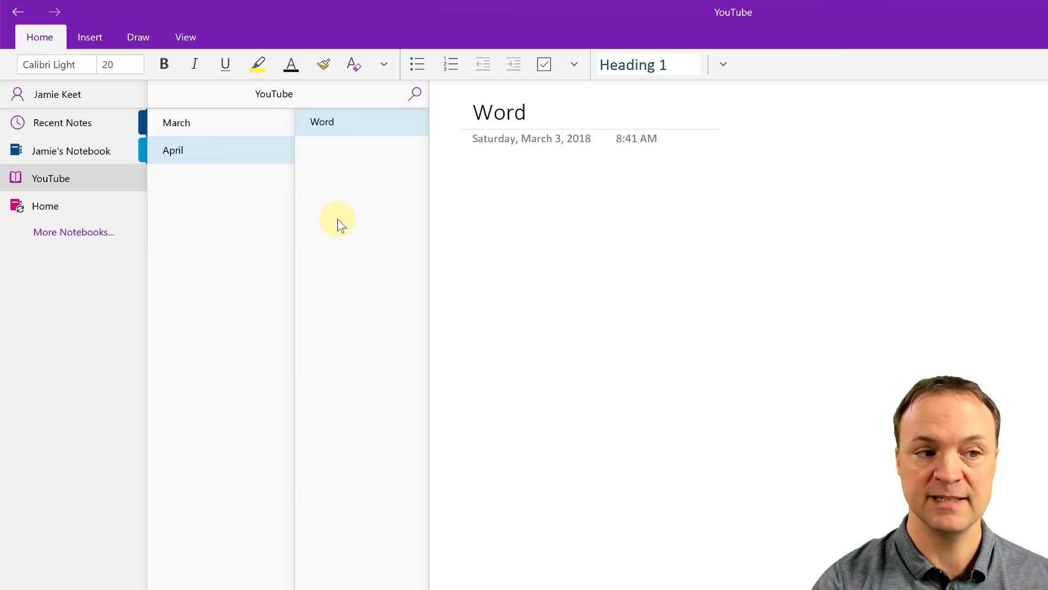
left_click(186, 124)
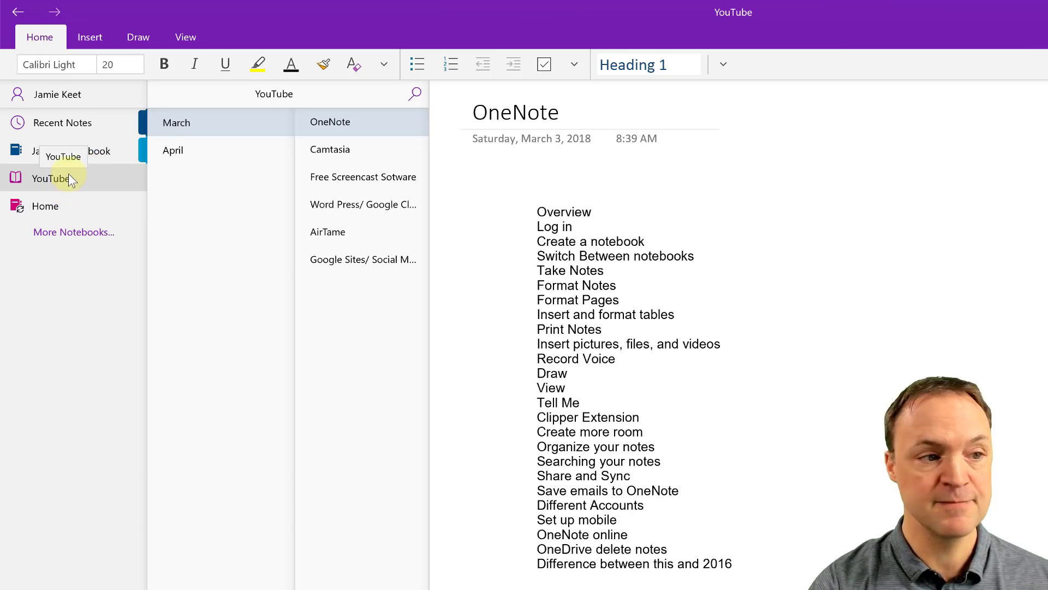
Step: Move YouTube below Home, March below April, and the Camtasia page right after OneNote
left_click_drag(60, 180, 60, 209)
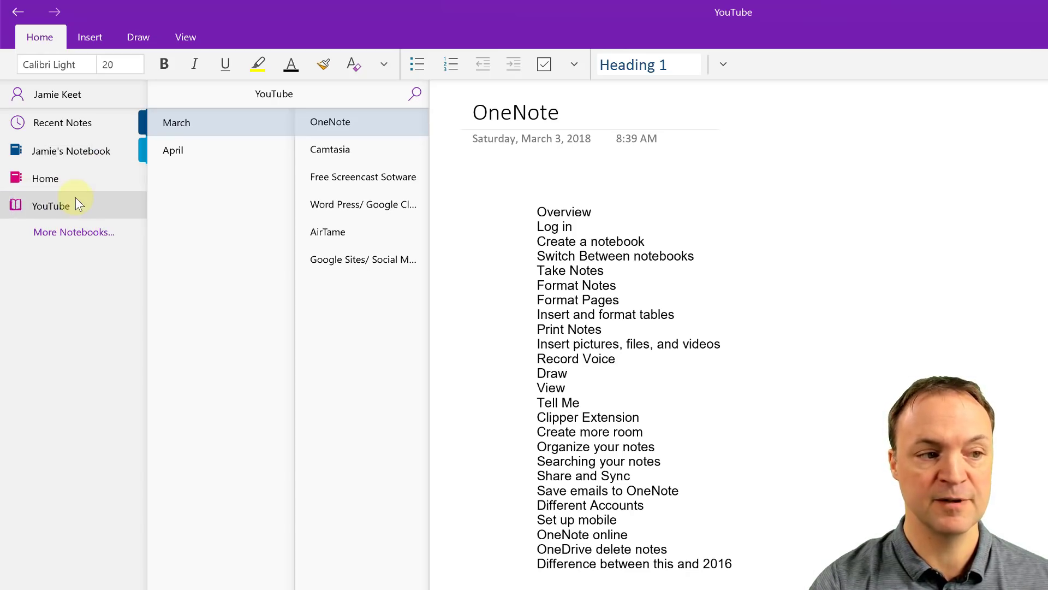
left_click_drag(177, 127, 200, 185)
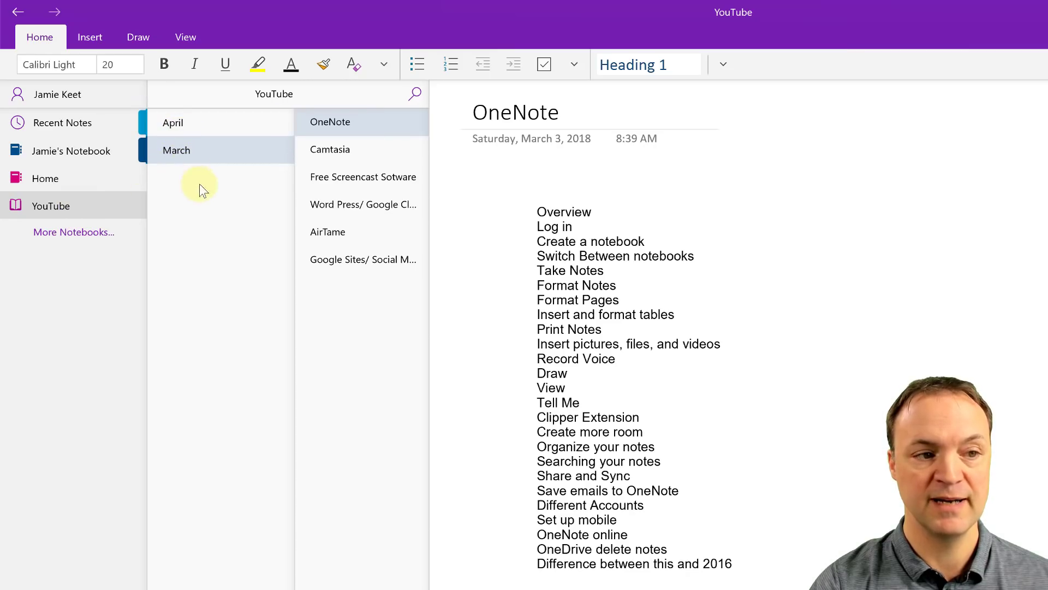
left_click_drag(339, 145, 327, 183)
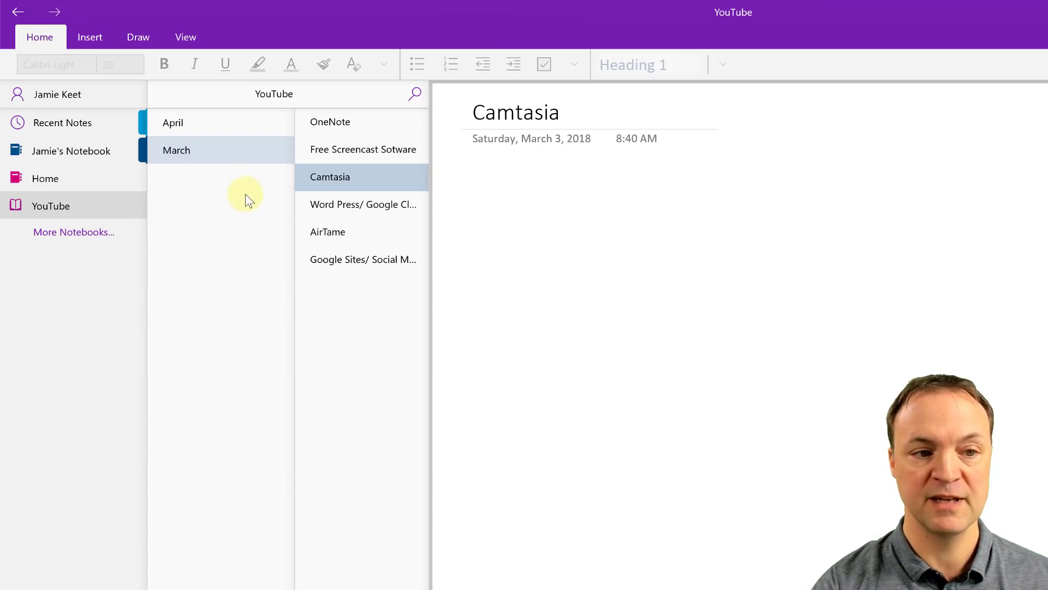
left_click_drag(312, 175, 324, 149)
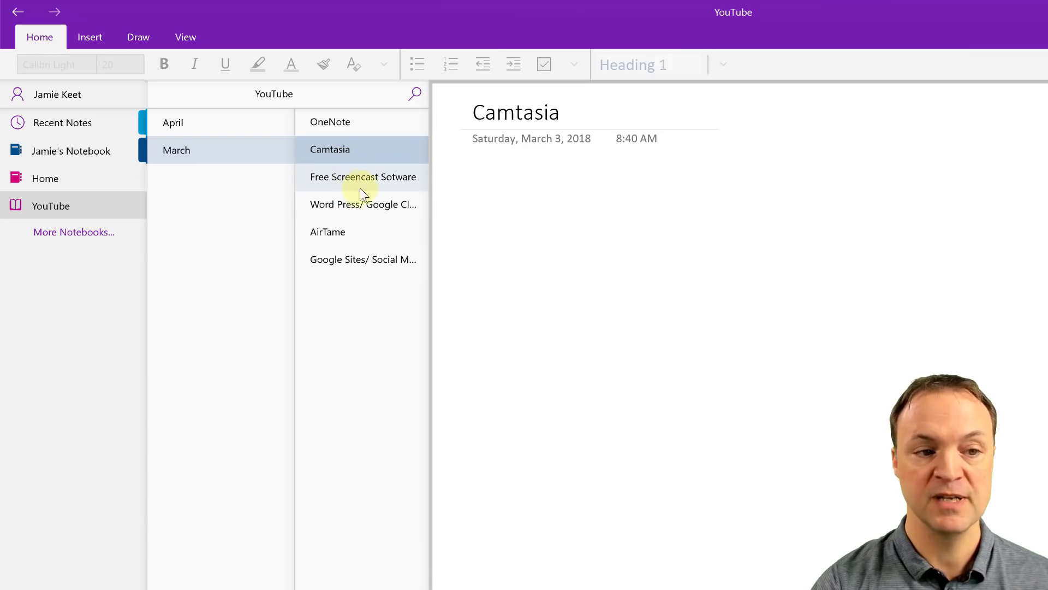
left_click_drag(362, 178, 284, 175)
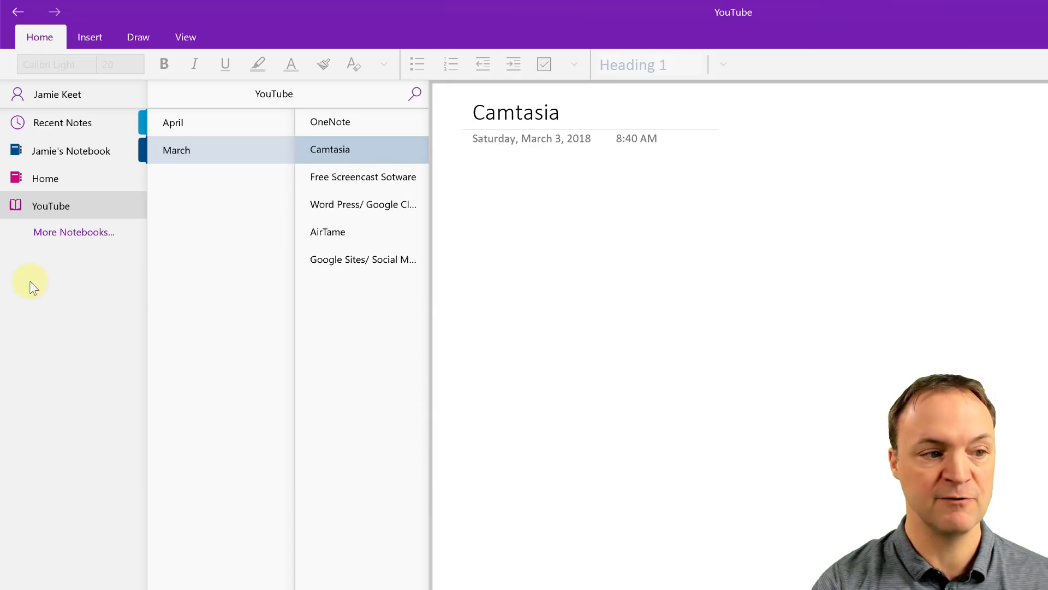
Step: Browse the list of other available notebooks, then close it
left_click(66, 234)
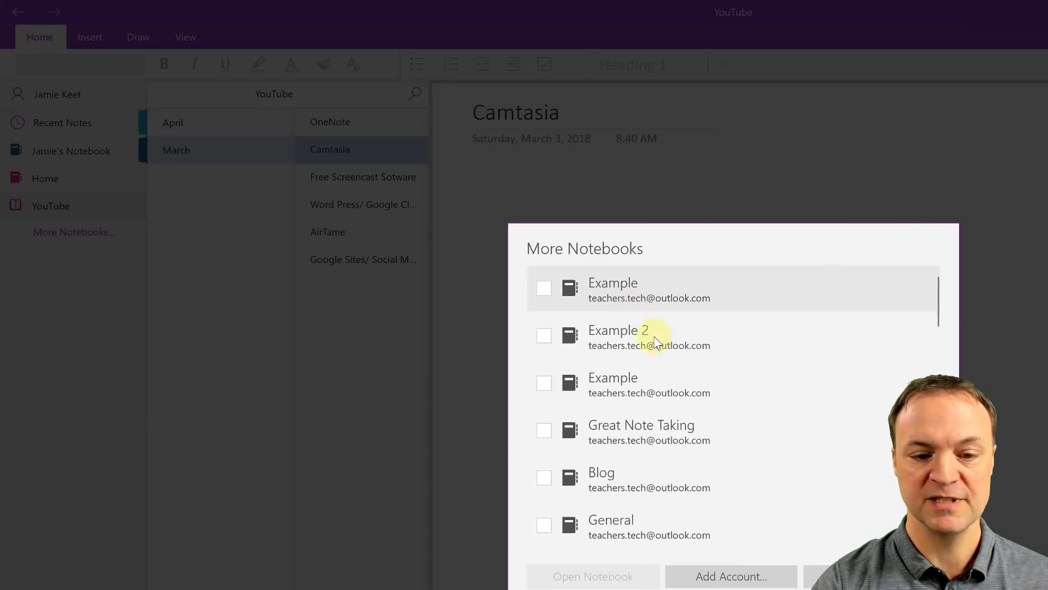
scroll(655, 341, "down", 6)
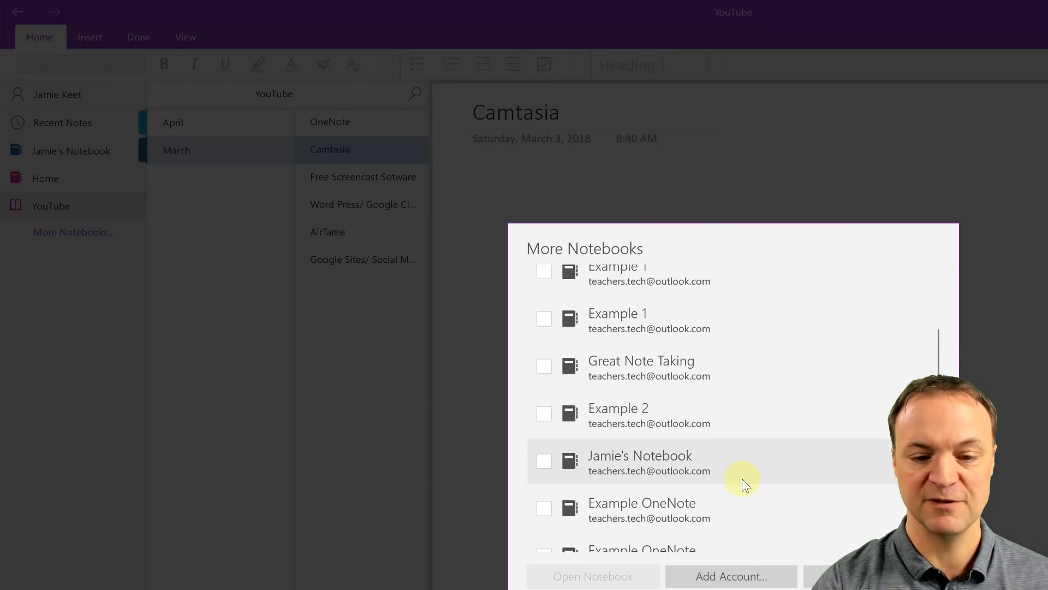
scroll(764, 480, "down", 3)
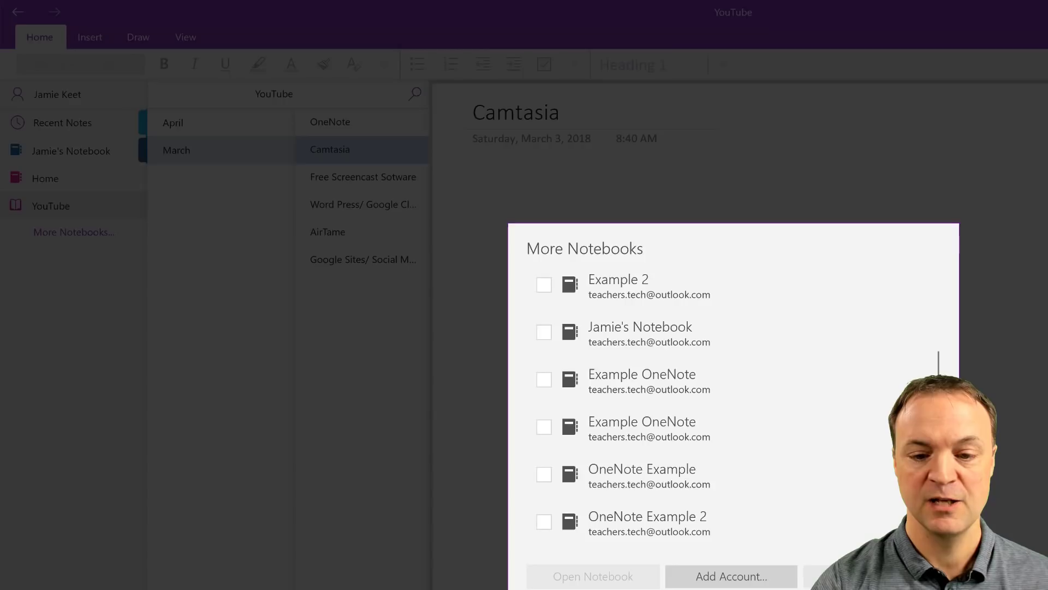
left_click(398, 414)
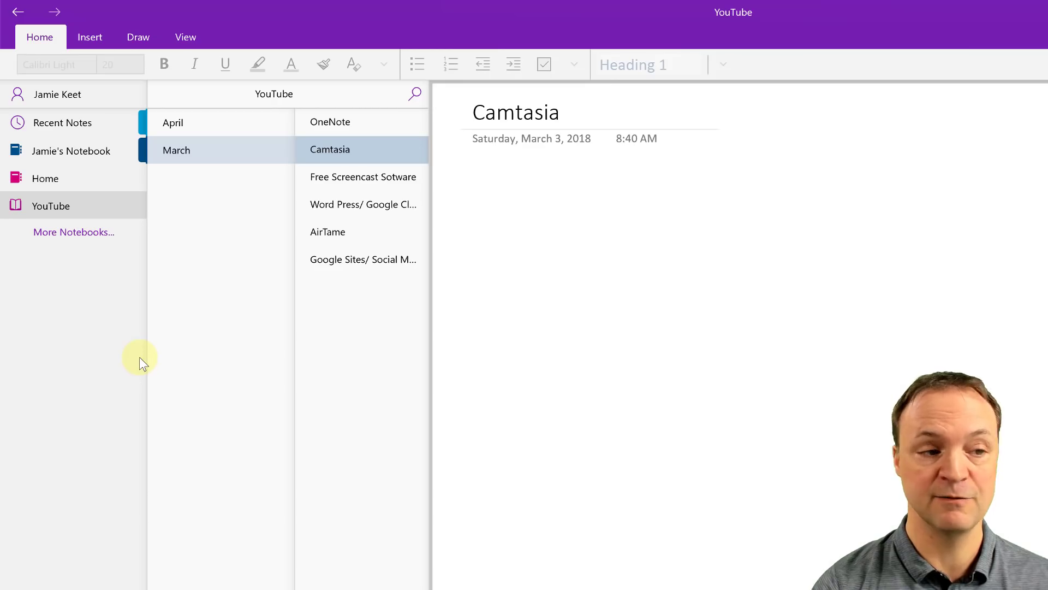
Step: Create a new notebook named 'Work' from the notebook list's context menu
right_click(61, 278)
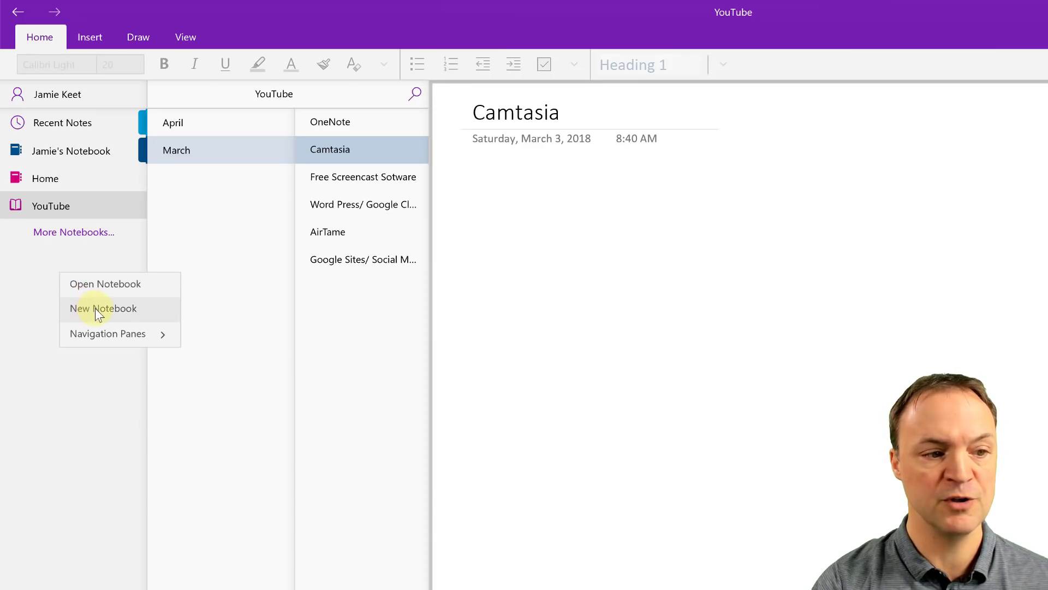
left_click(111, 310)
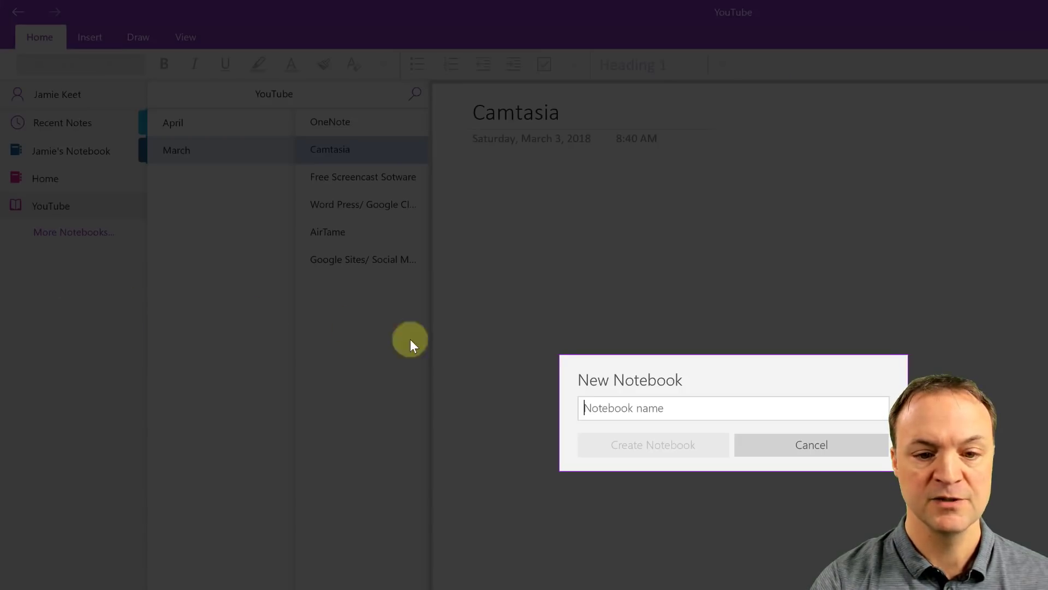
type("Work")
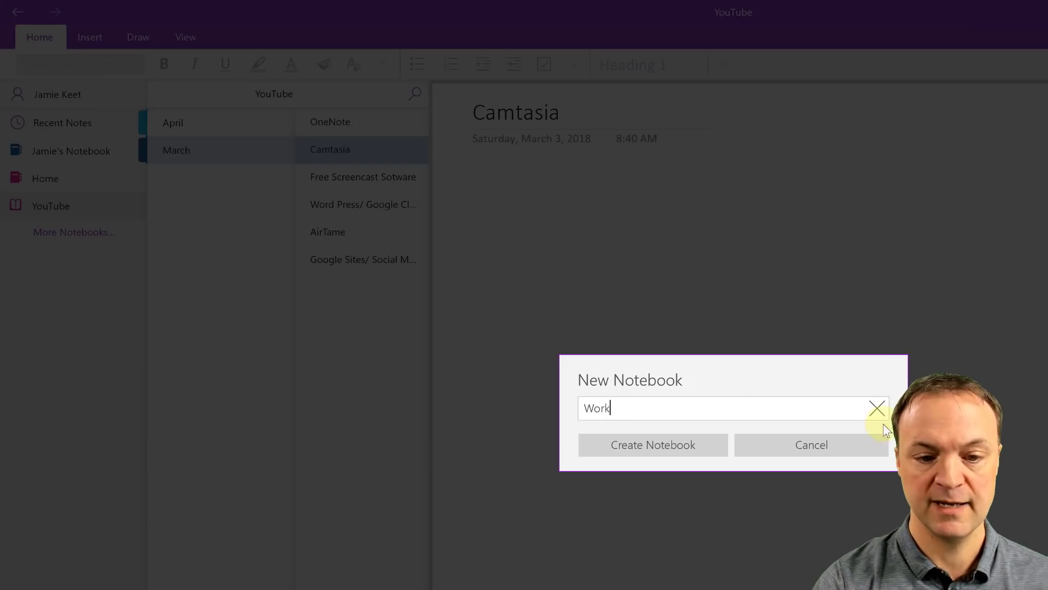
left_click(655, 440)
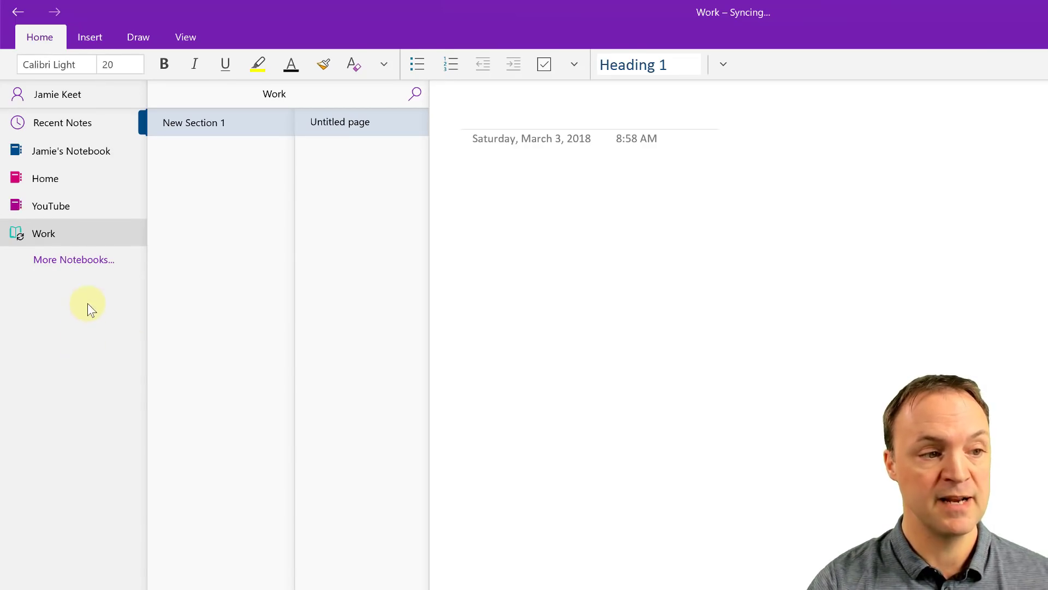
Step: Switch through the YouTube and Home notebooks, ending in the Work notebook
left_click(52, 206)
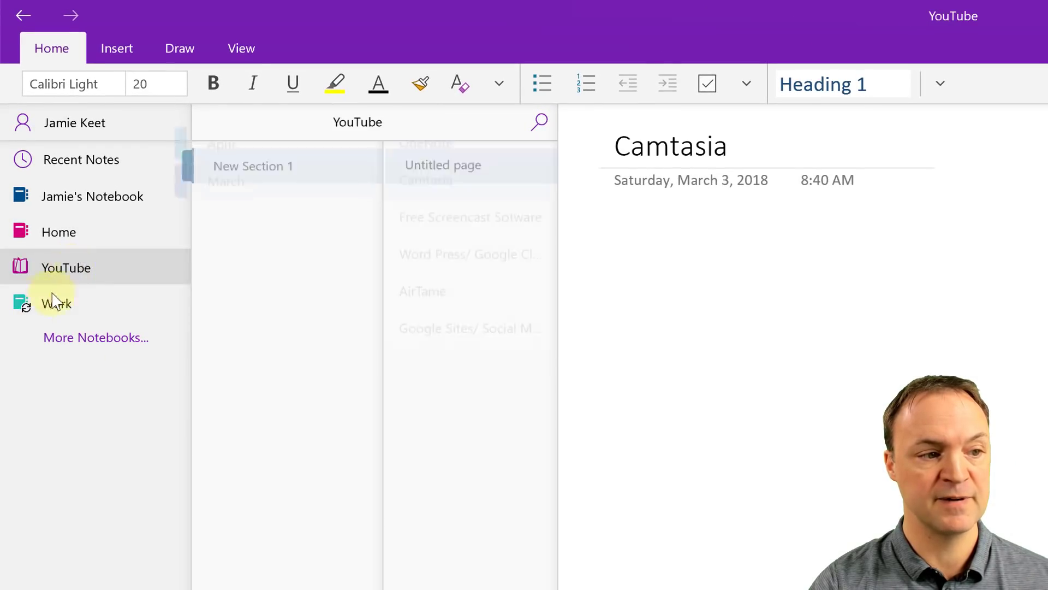
left_click(74, 235)
left_click(75, 273)
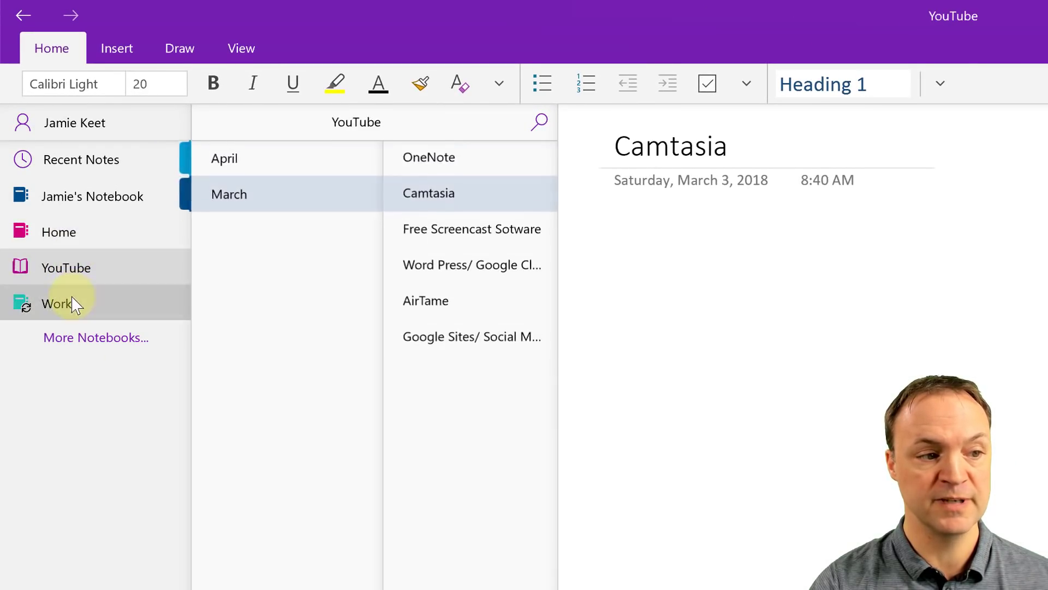
left_click(75, 304)
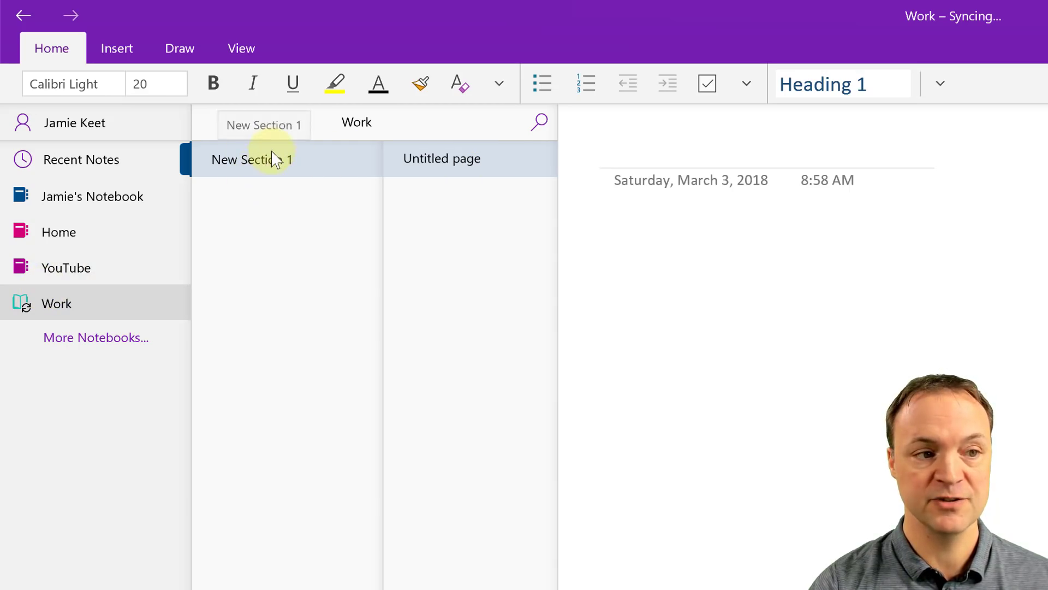
Step: Rename New Section 1 to 'Meetings' and open its untitled page
right_click(266, 168)
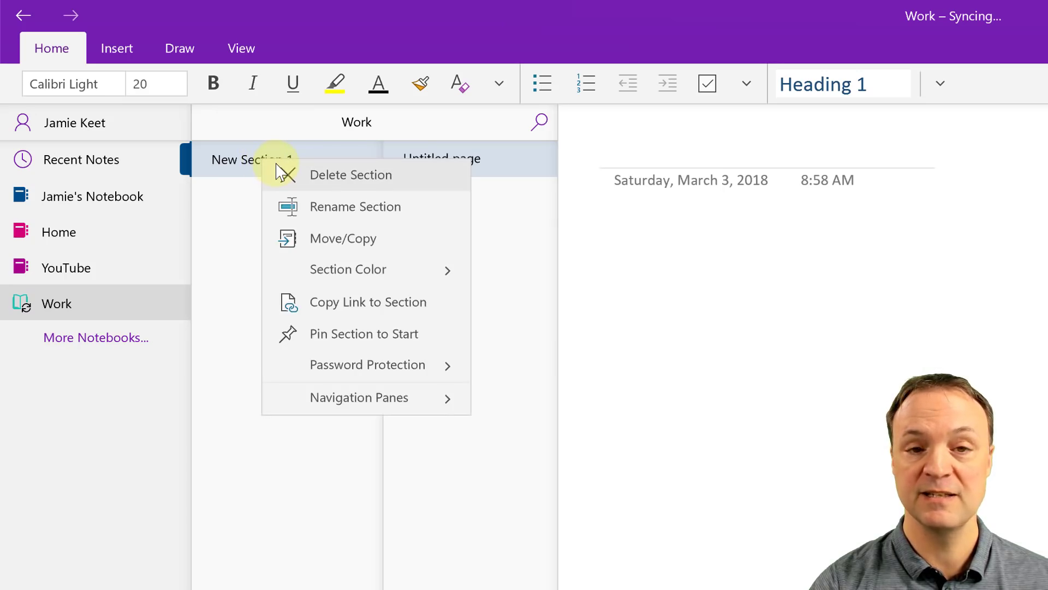
left_click(365, 208)
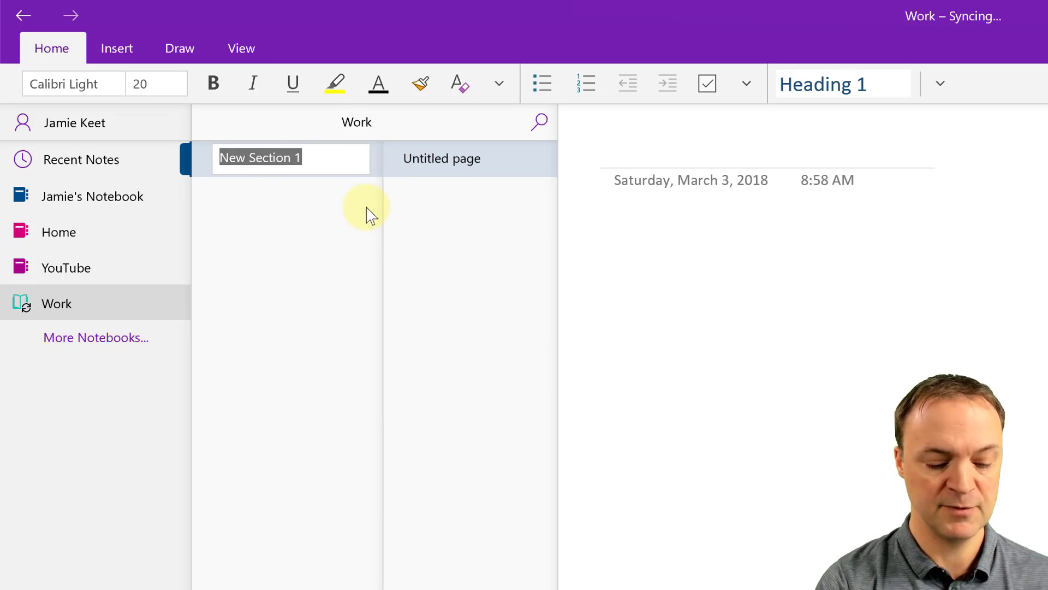
type("Meet")
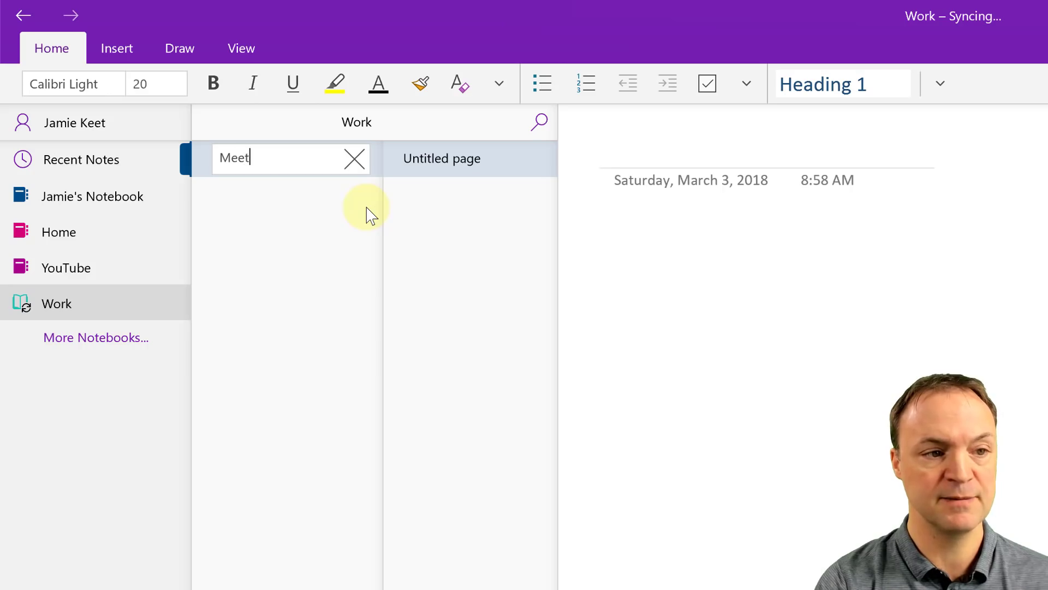
type("ings")
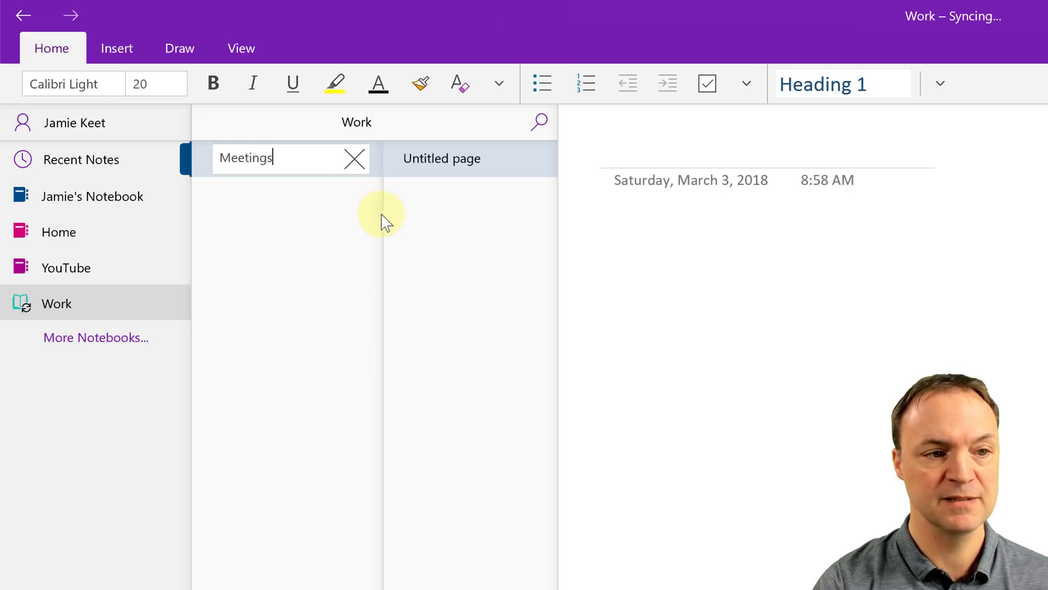
key("Return")
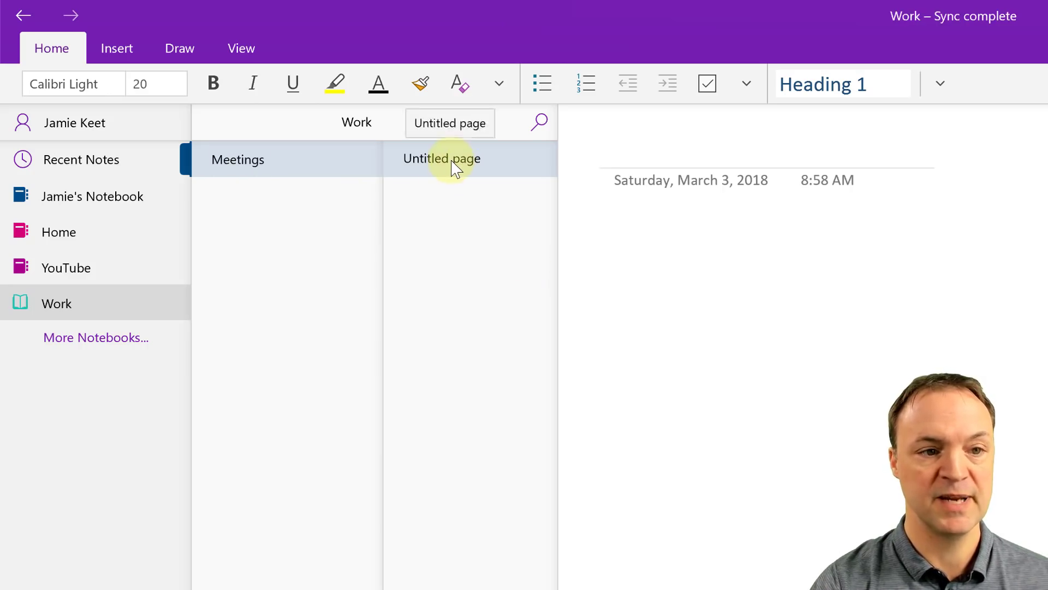
left_click(453, 167)
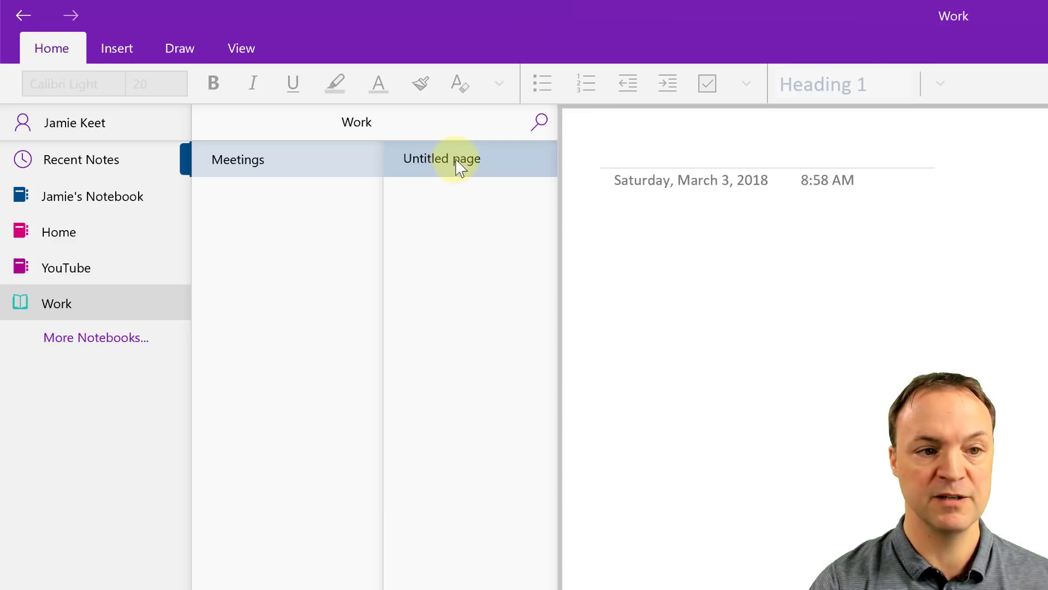
right_click(457, 167)
left_click(724, 158)
type("M")
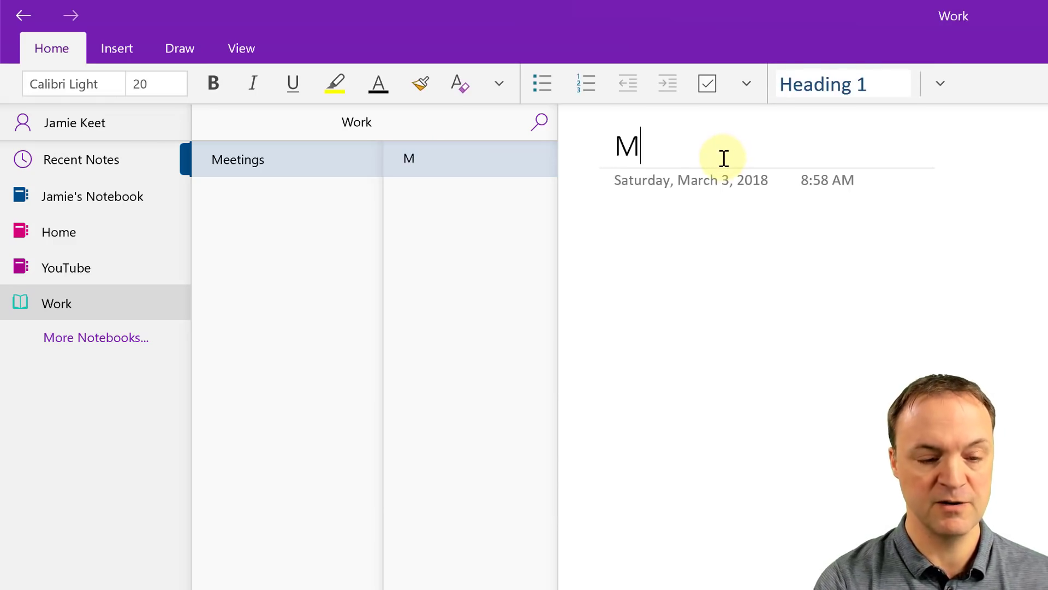
type("arch")
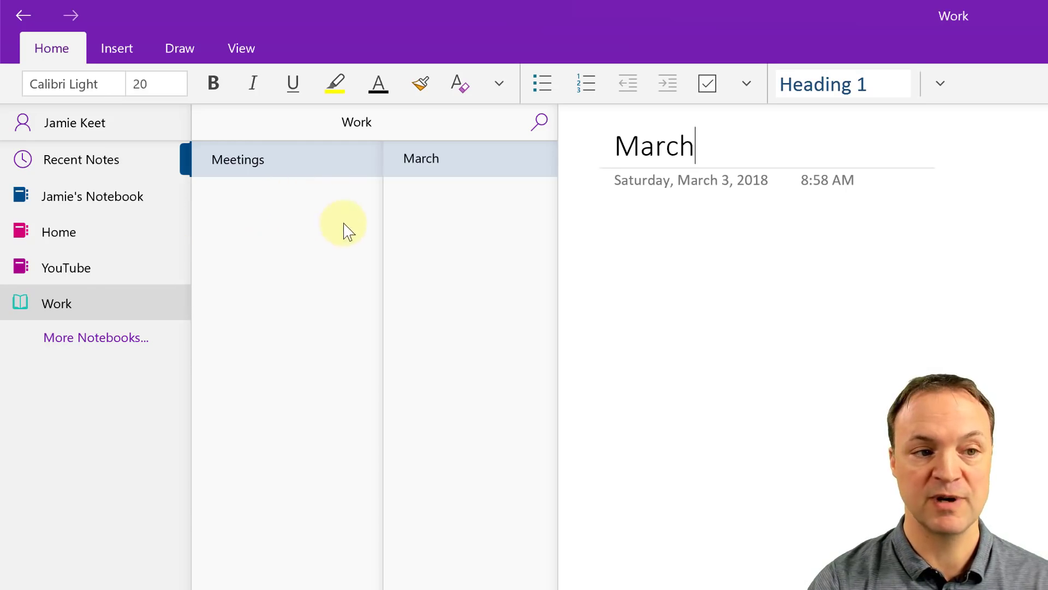
right_click(284, 164)
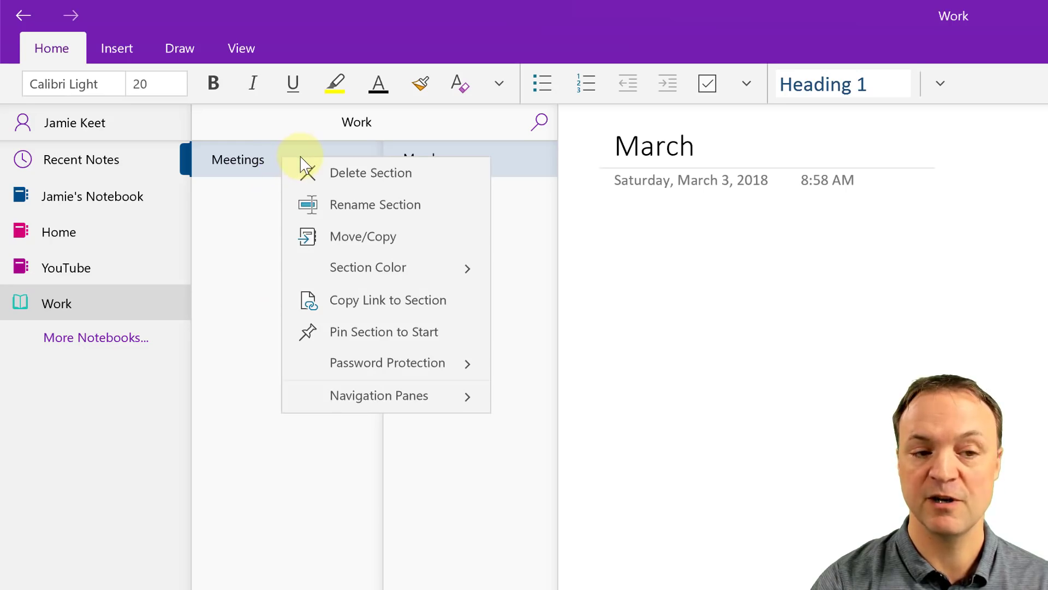
left_click(229, 276)
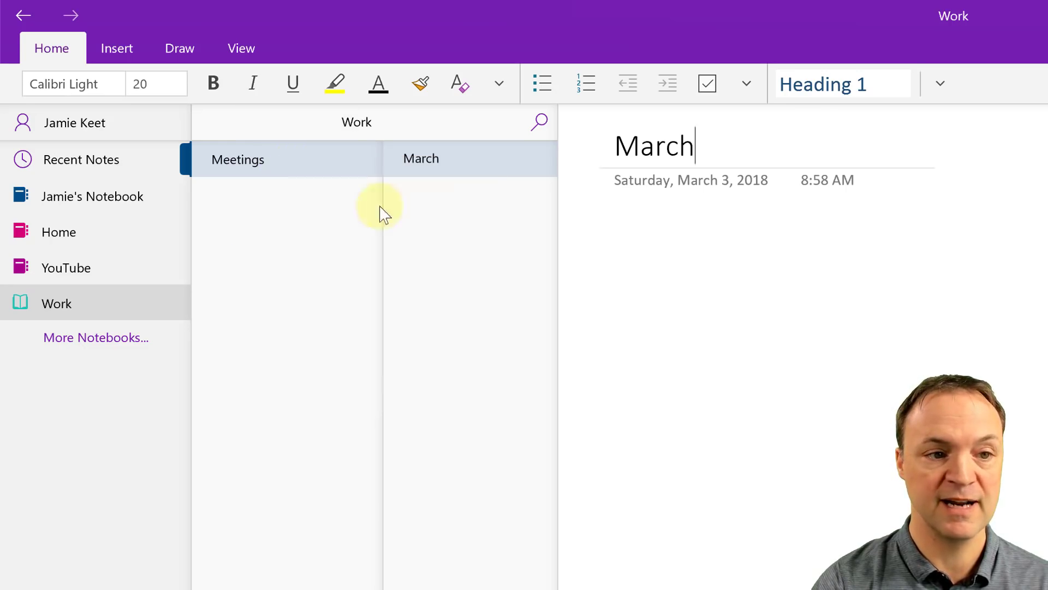
right_click(460, 171)
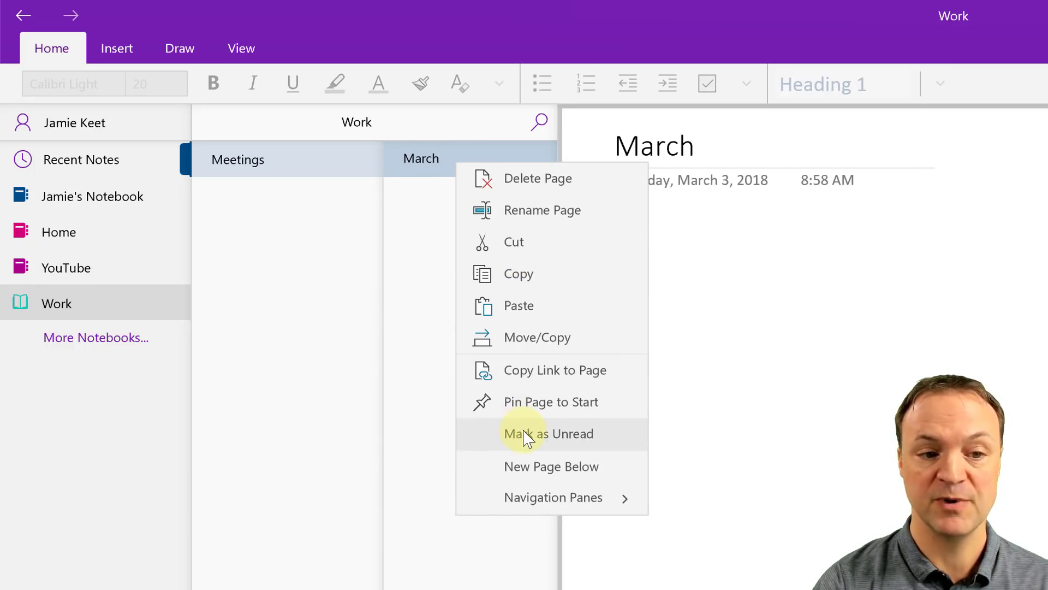
left_click(253, 387)
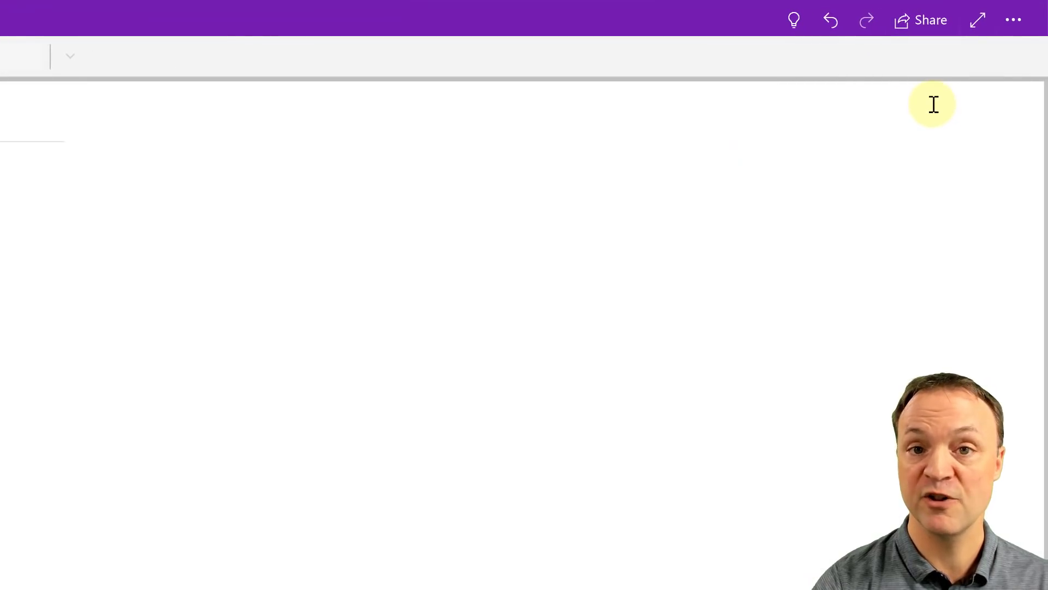
Step: In Settings > Options, choose the personal notebook as the Quick Notes location and confirm
left_click(1011, 22)
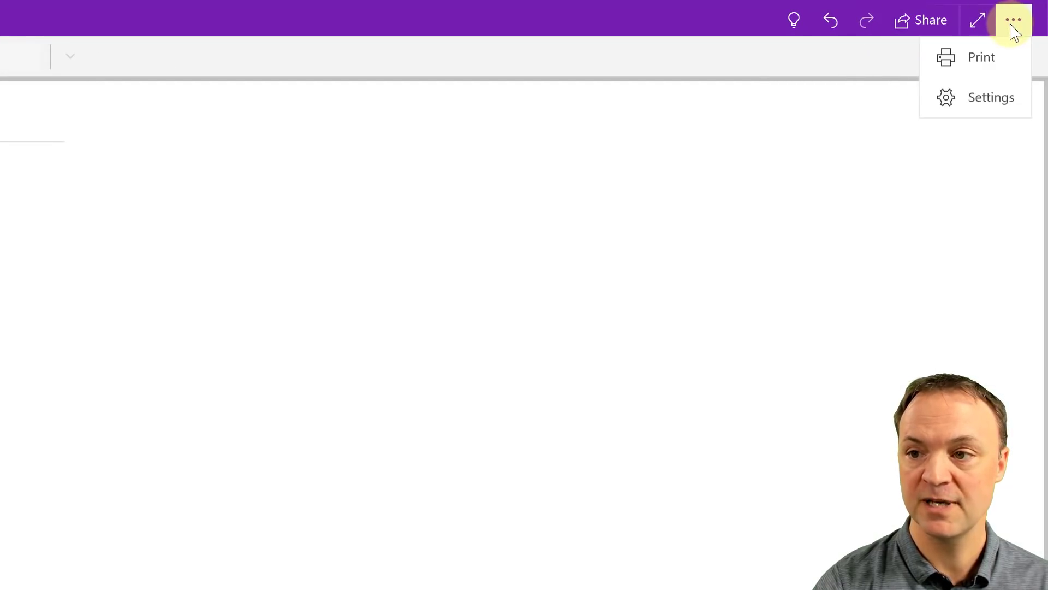
left_click(992, 108)
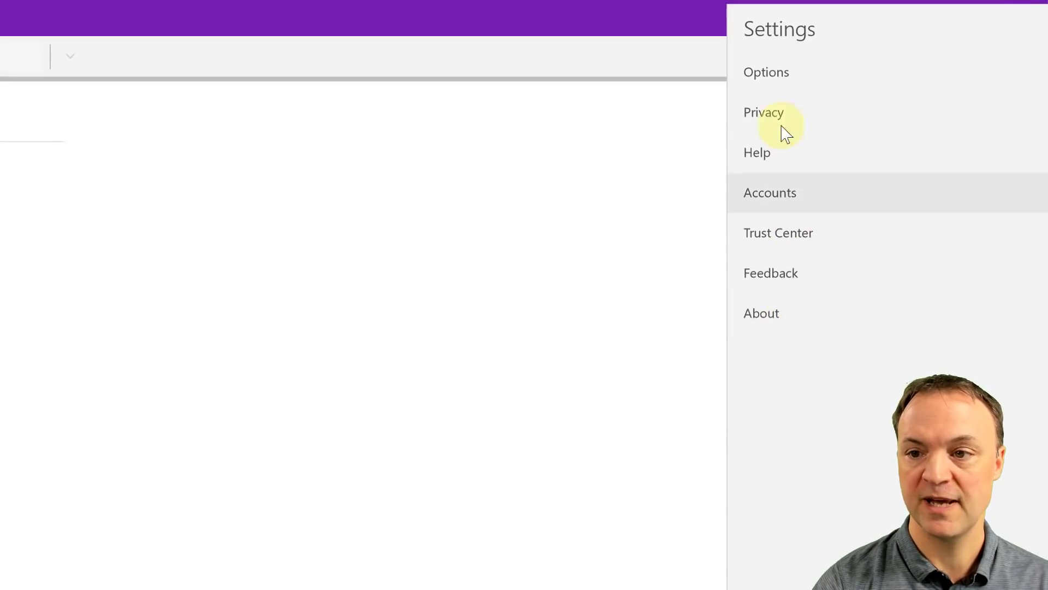
left_click(778, 74)
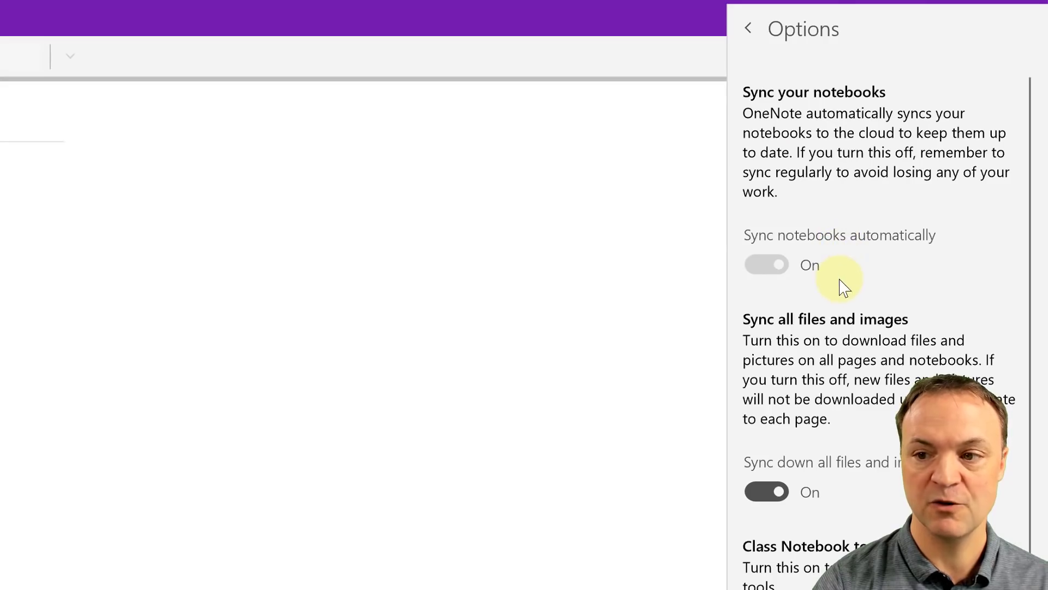
scroll(862, 287, "down", 5)
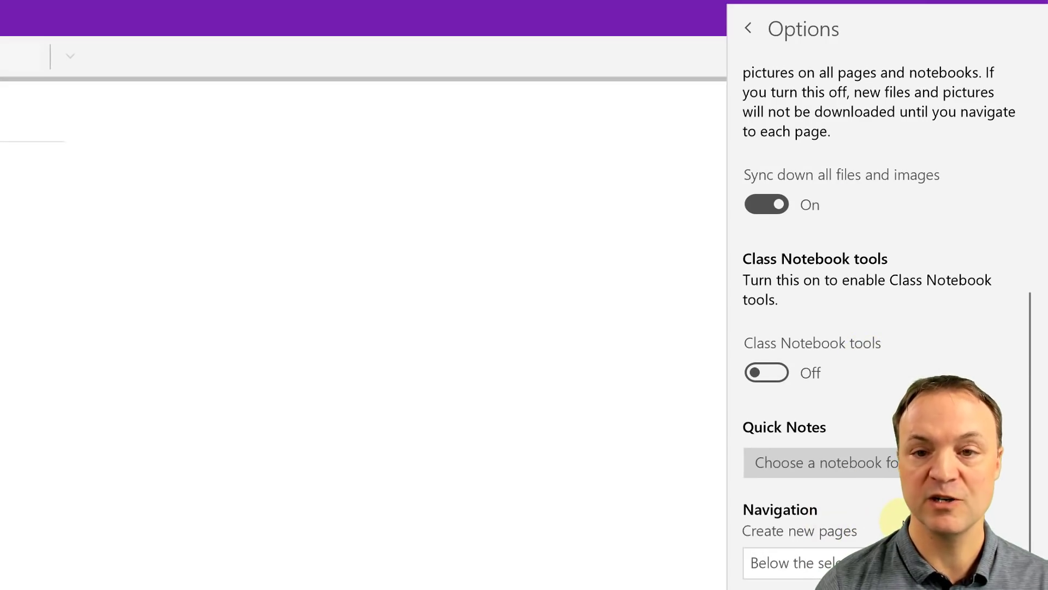
left_click(867, 463)
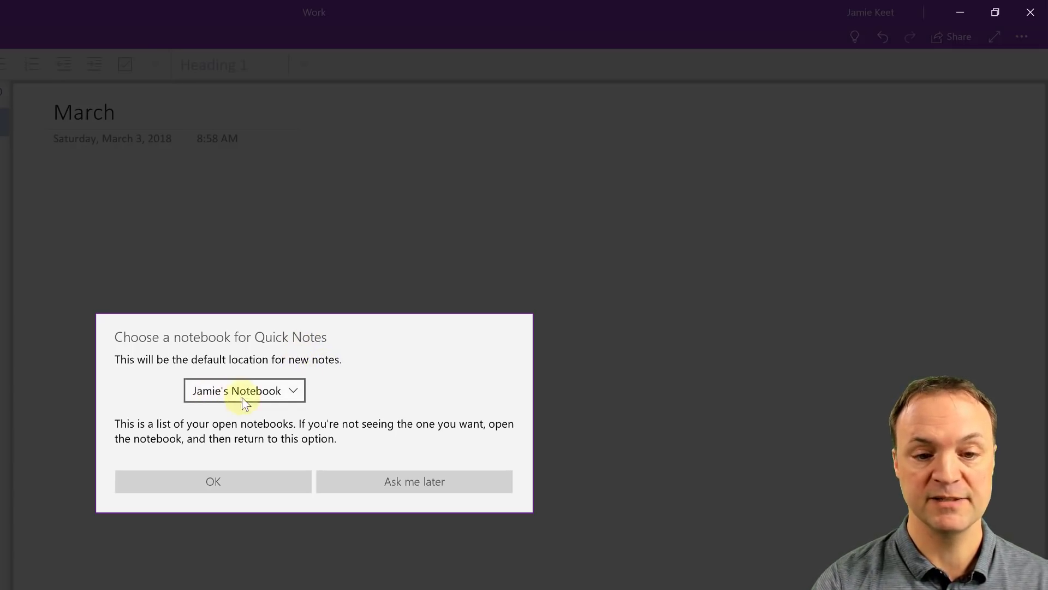
left_click(285, 391)
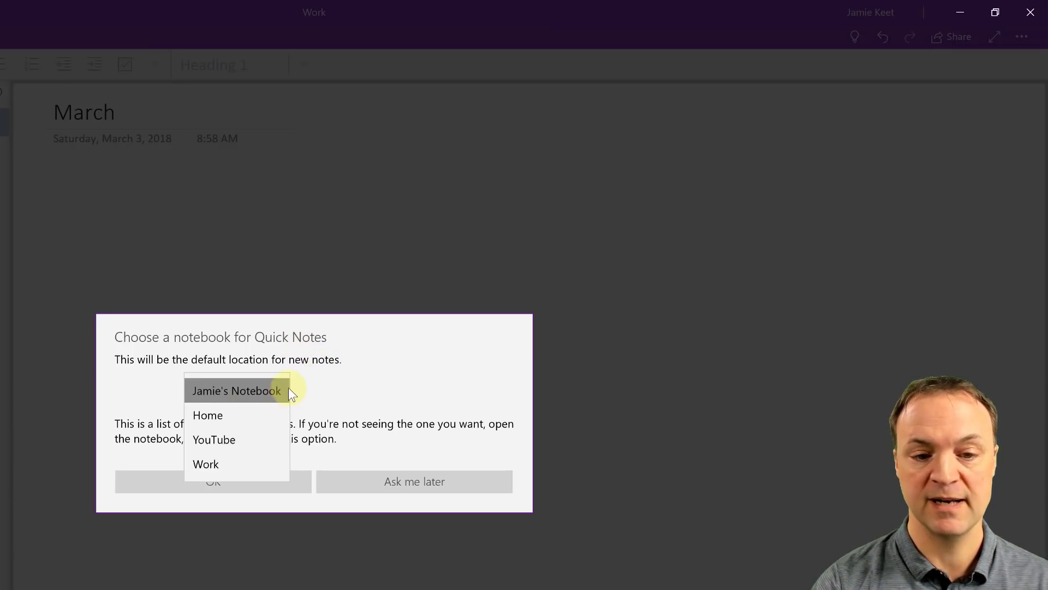
left_click(256, 392)
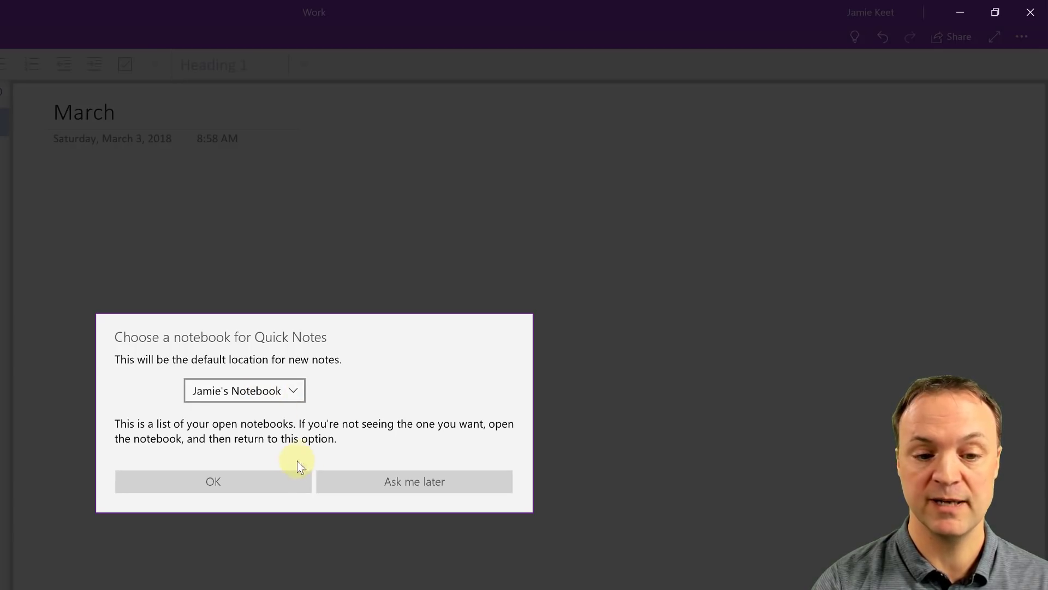
left_click(238, 480)
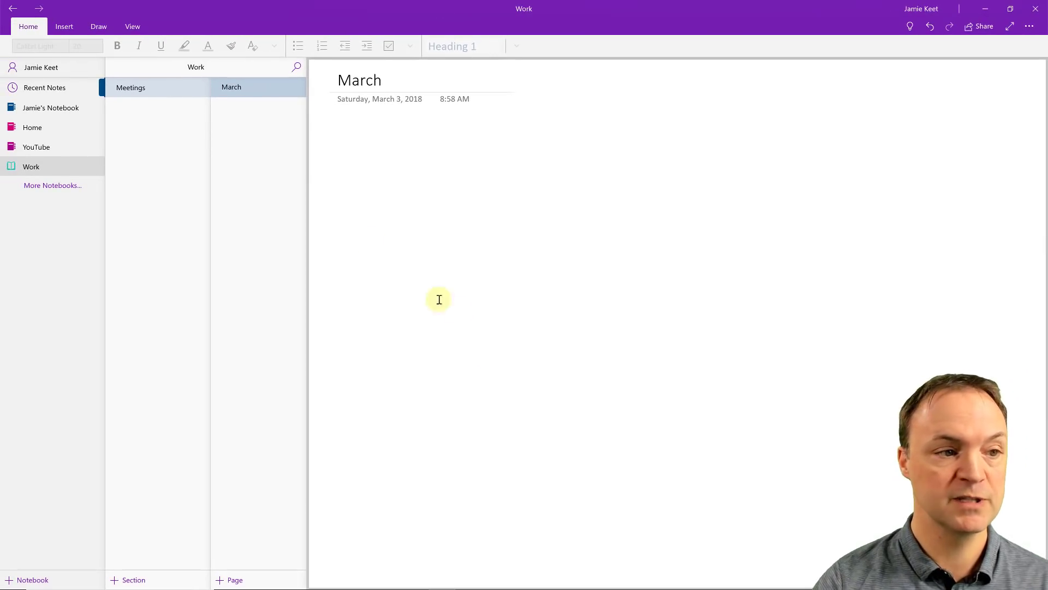
Step: Open the personal notebook's Quick Notes and hide all navigation panes
left_click(58, 107)
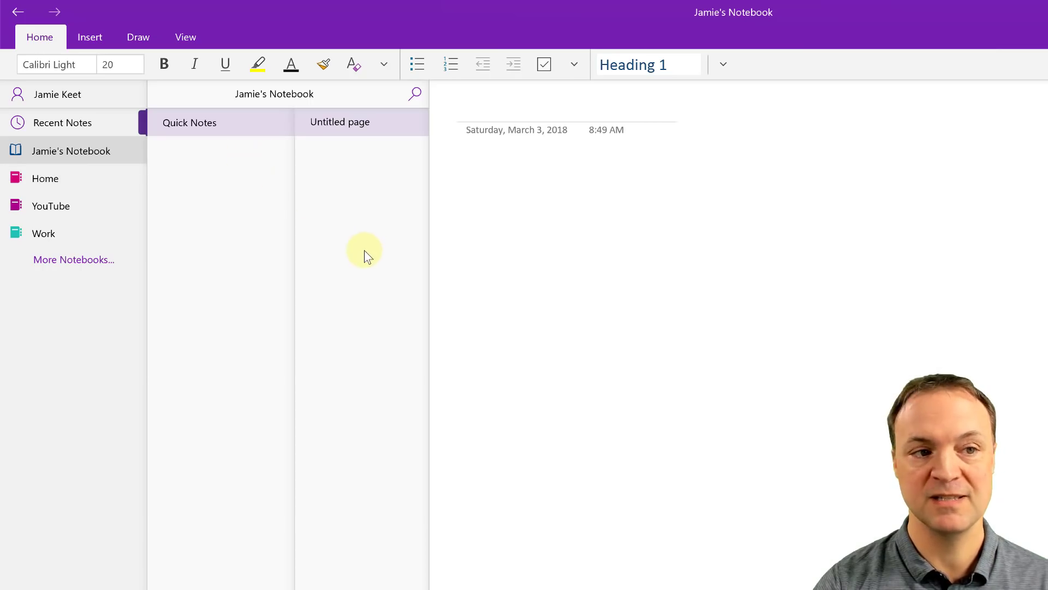
left_click(186, 40)
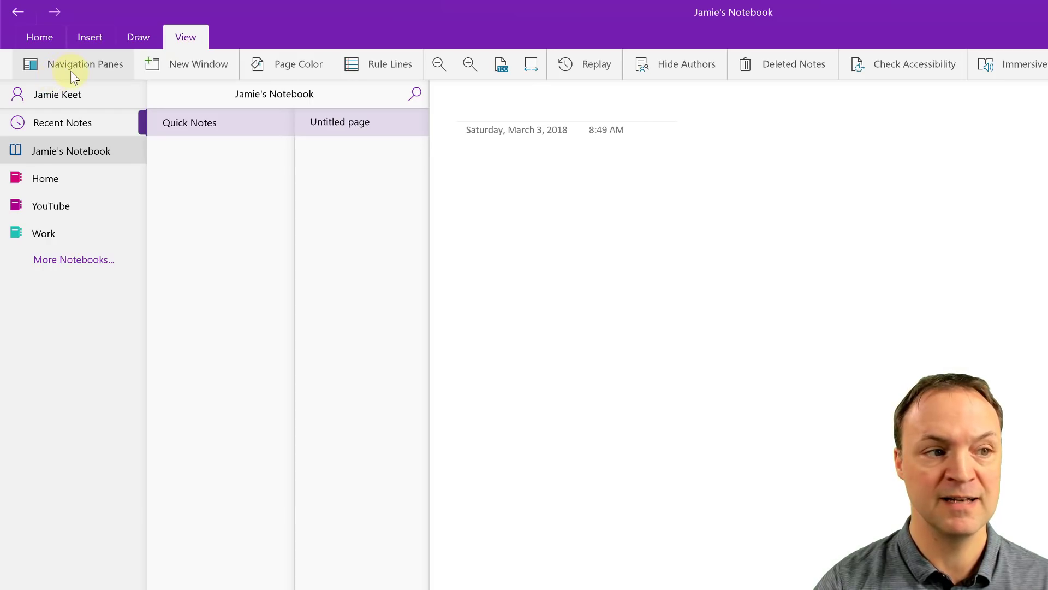
left_click(83, 64)
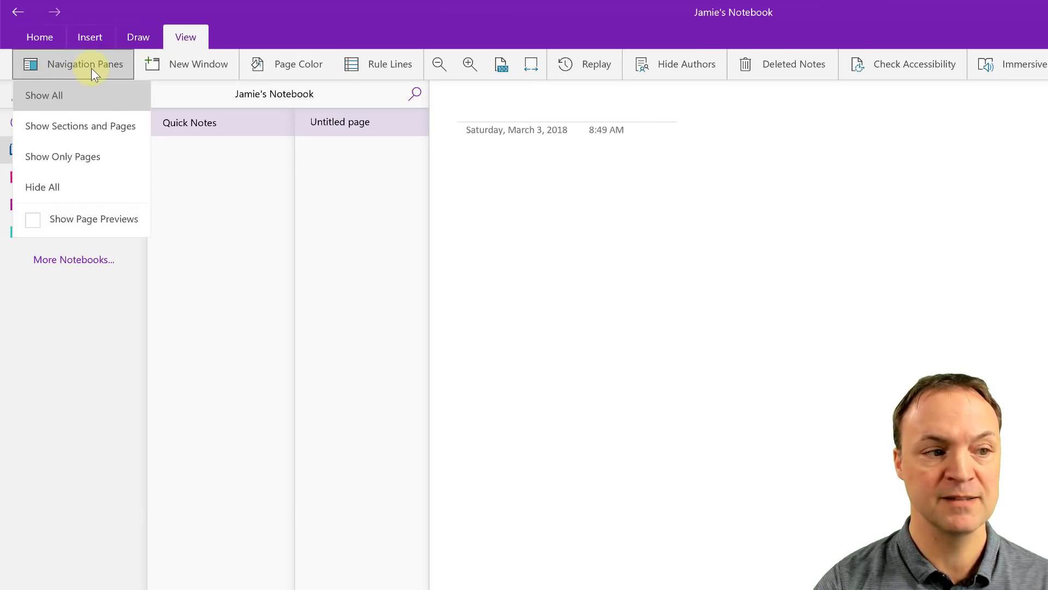
left_click(60, 189)
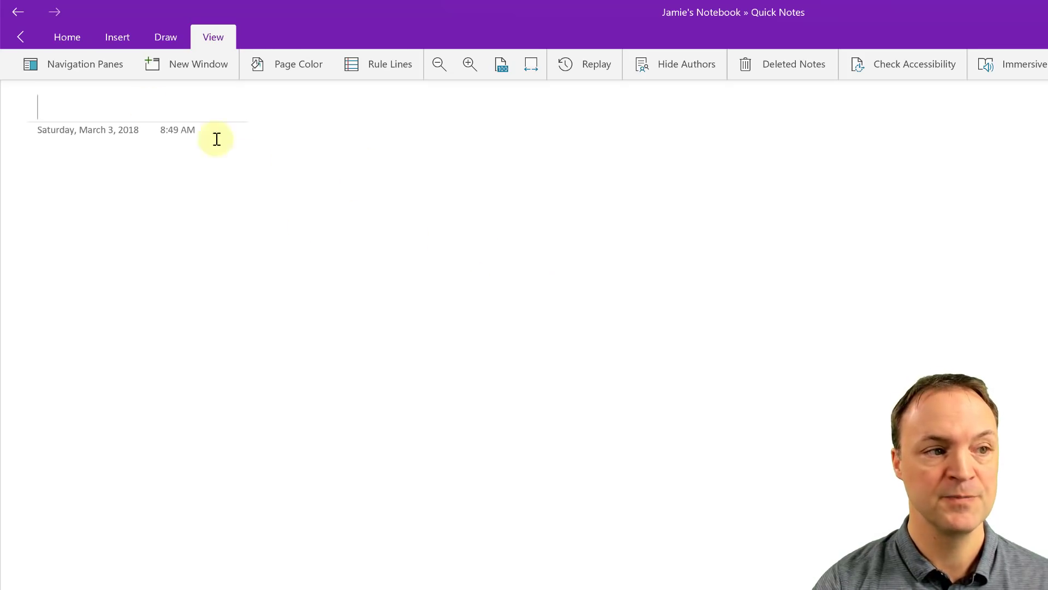
Step: Bring the navigation back and set Navigation Panes to Show All
left_click(24, 38)
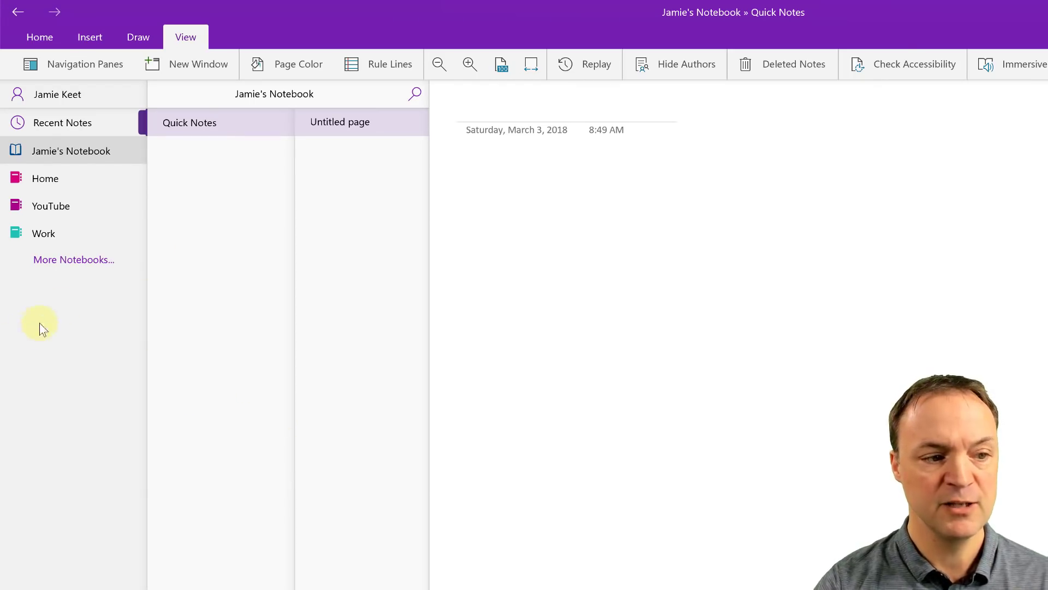
right_click(80, 296)
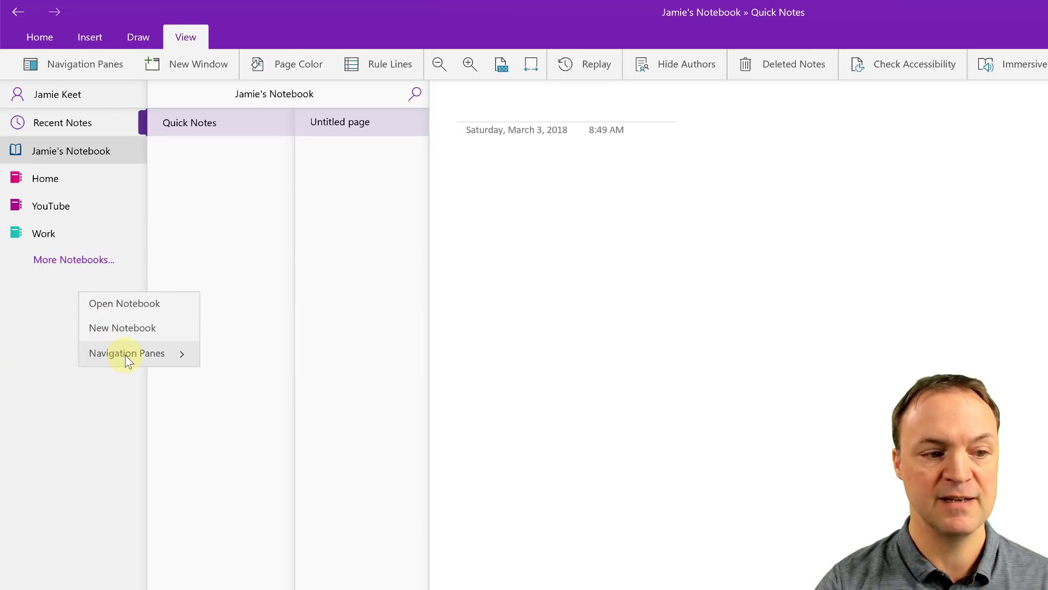
left_click(155, 352)
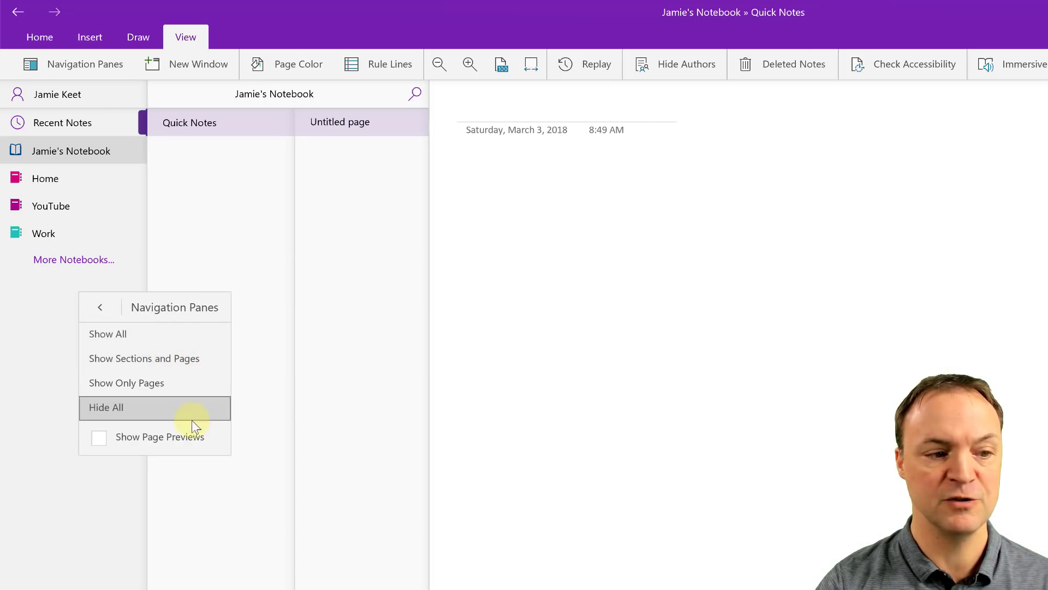
left_click(150, 339)
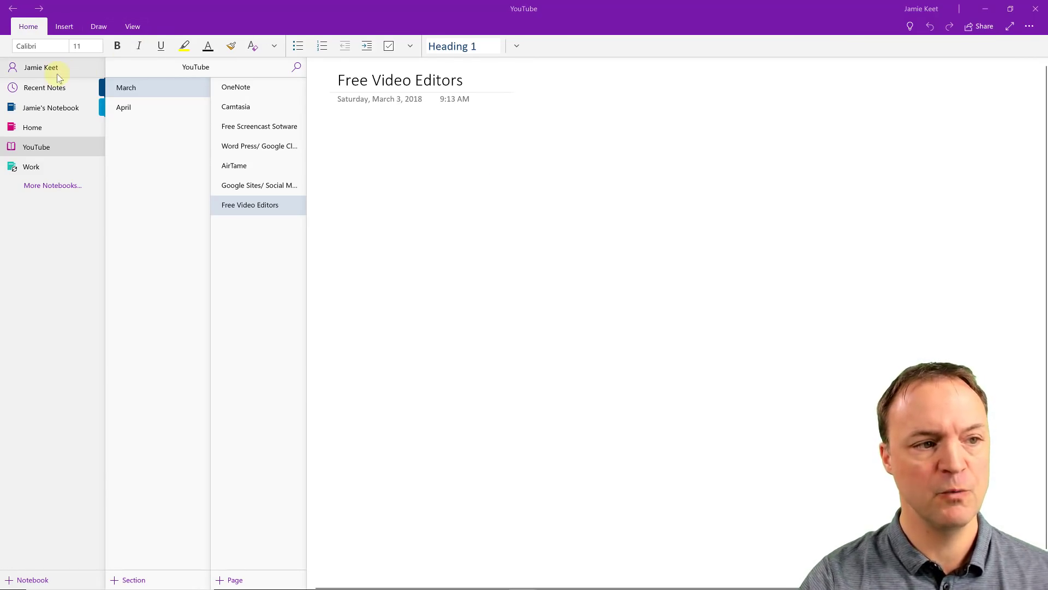
Step: Review the signed-in Microsoft account in the Account dialog, then close it
left_click(49, 69)
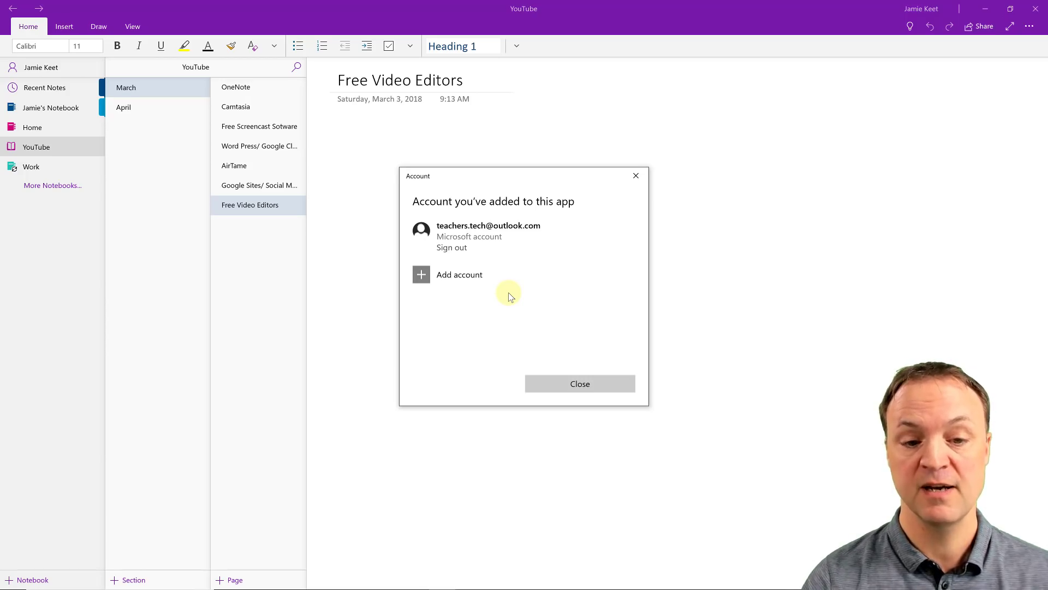
left_click(594, 387)
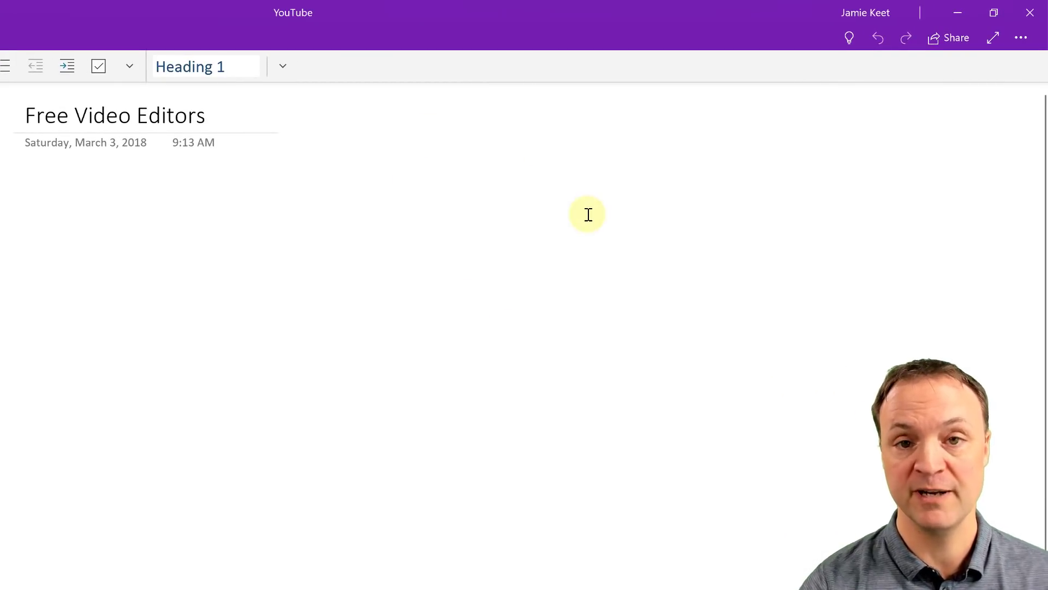
left_click(847, 39)
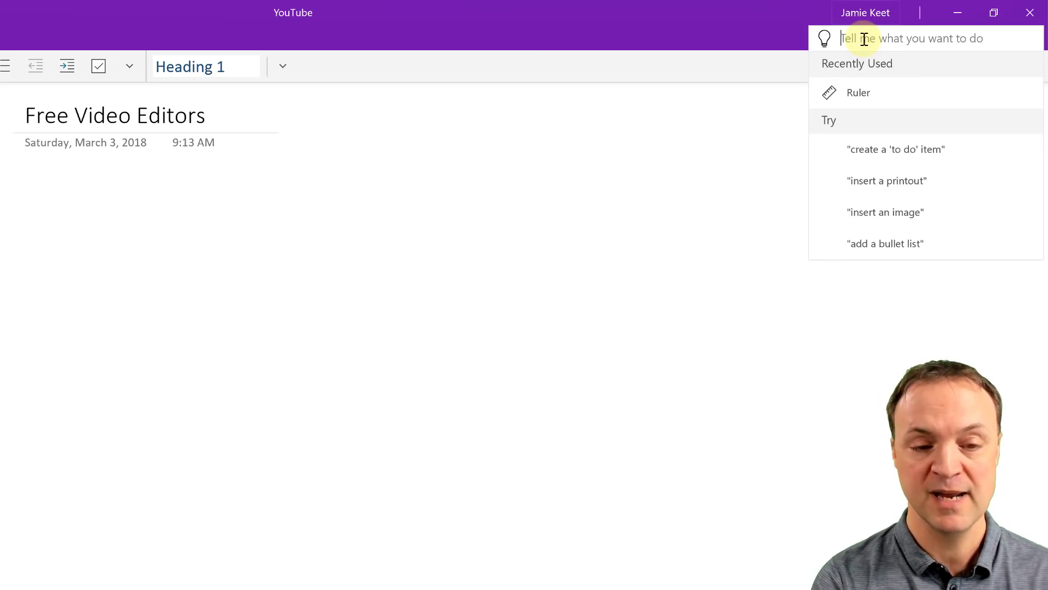
type("ins")
key("BackSpace")
key("BackSpace")
key("BackSpace")
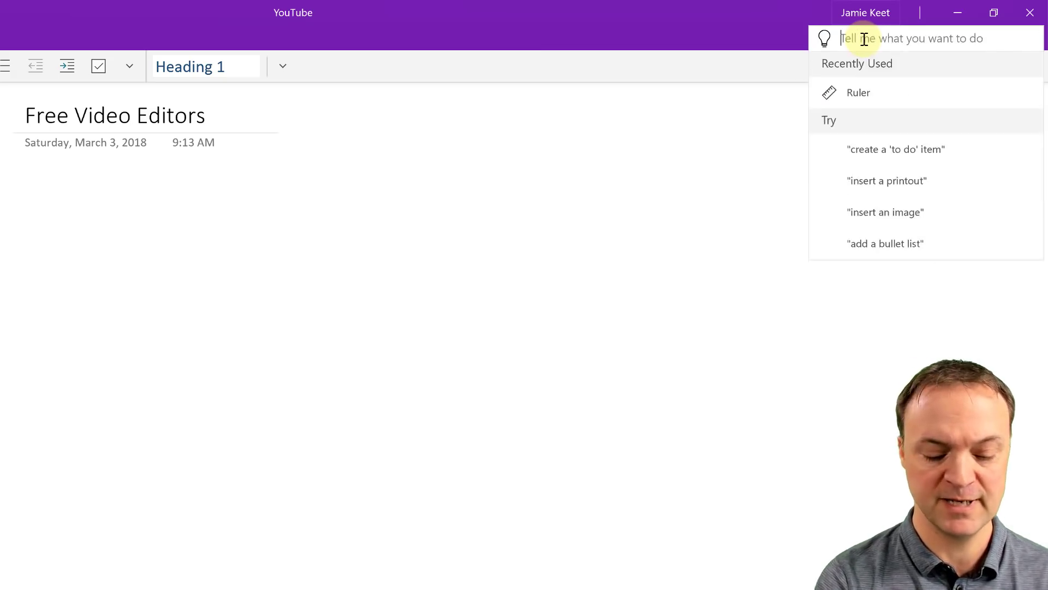
type("insert")
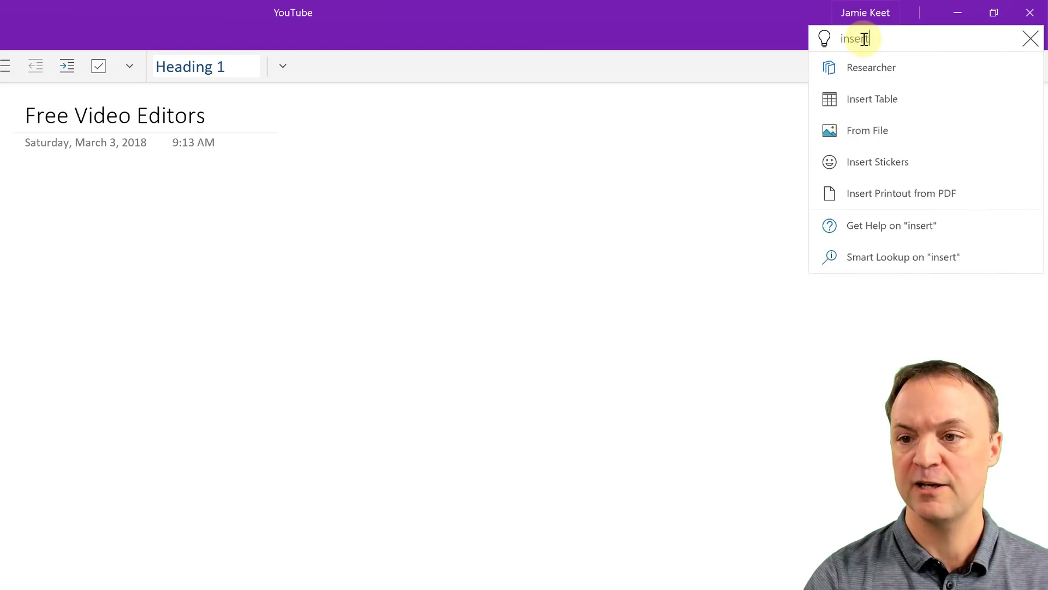
left_click(909, 104)
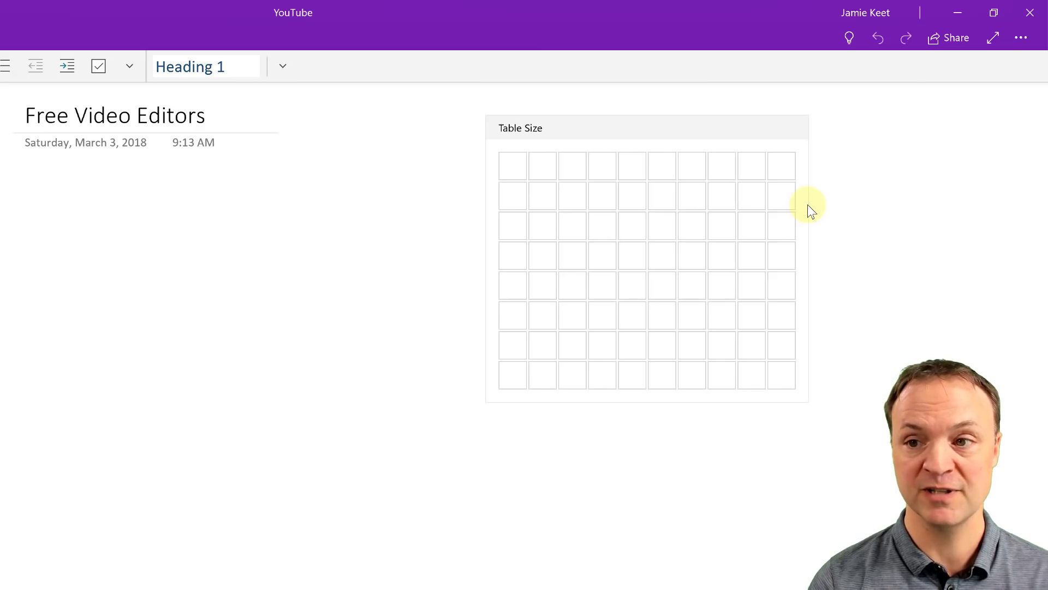
left_click(880, 38)
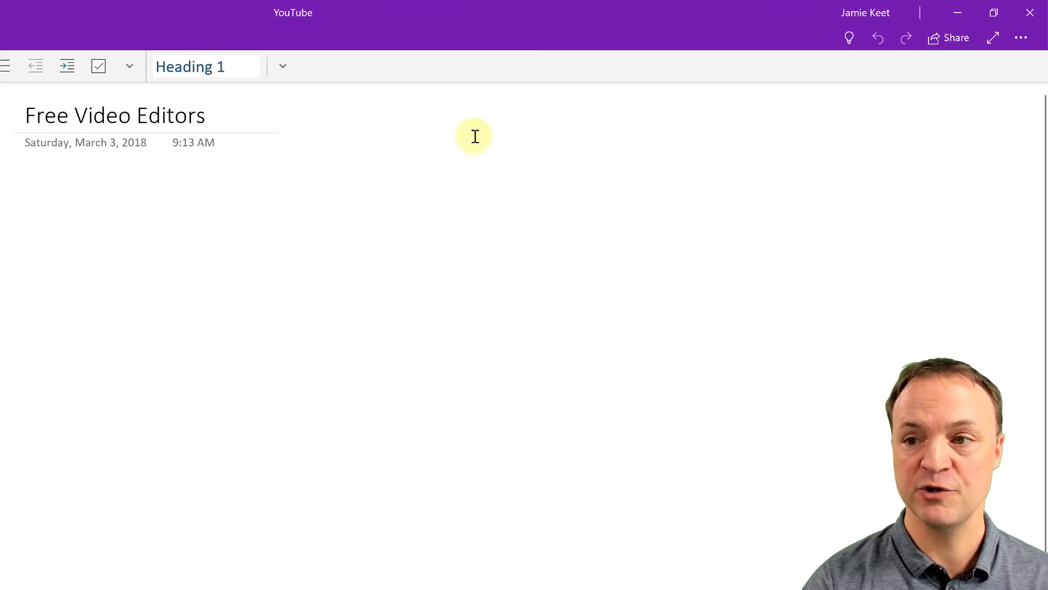
left_click(1021, 38)
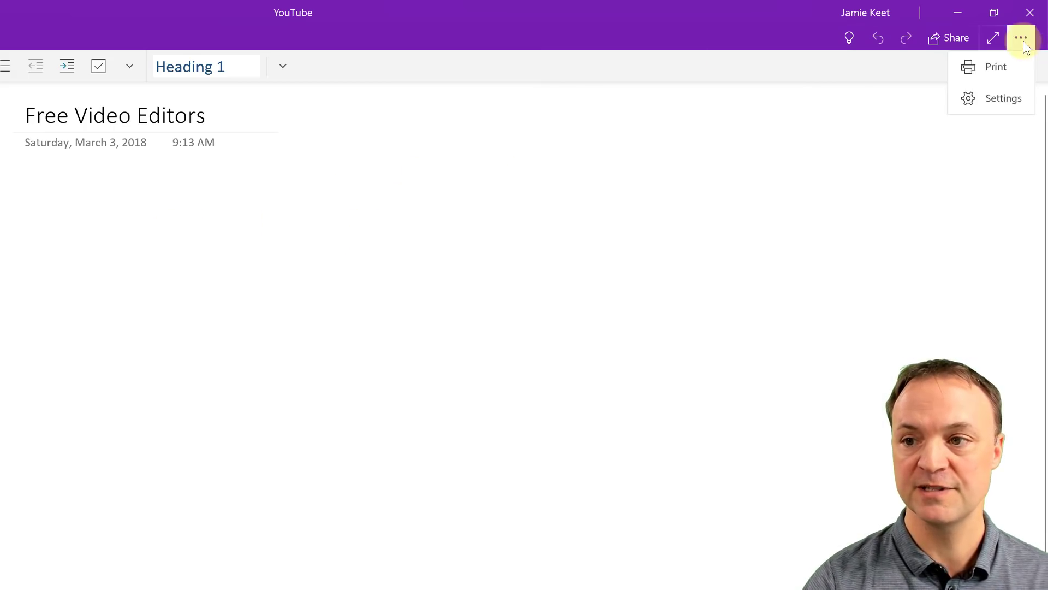
left_click(988, 99)
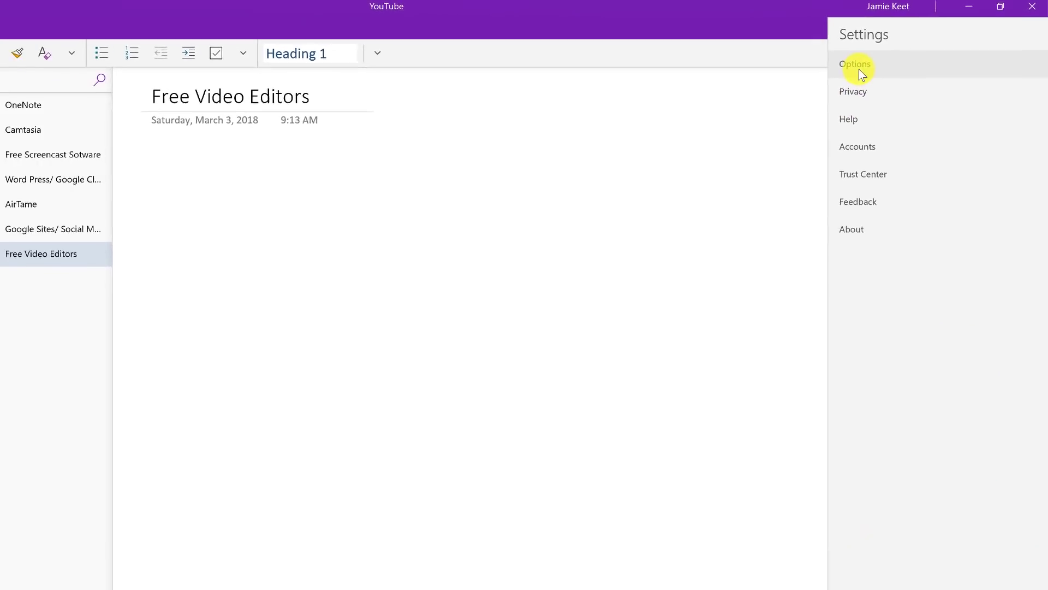
left_click(829, 79)
scroll(988, 463, "down", 3)
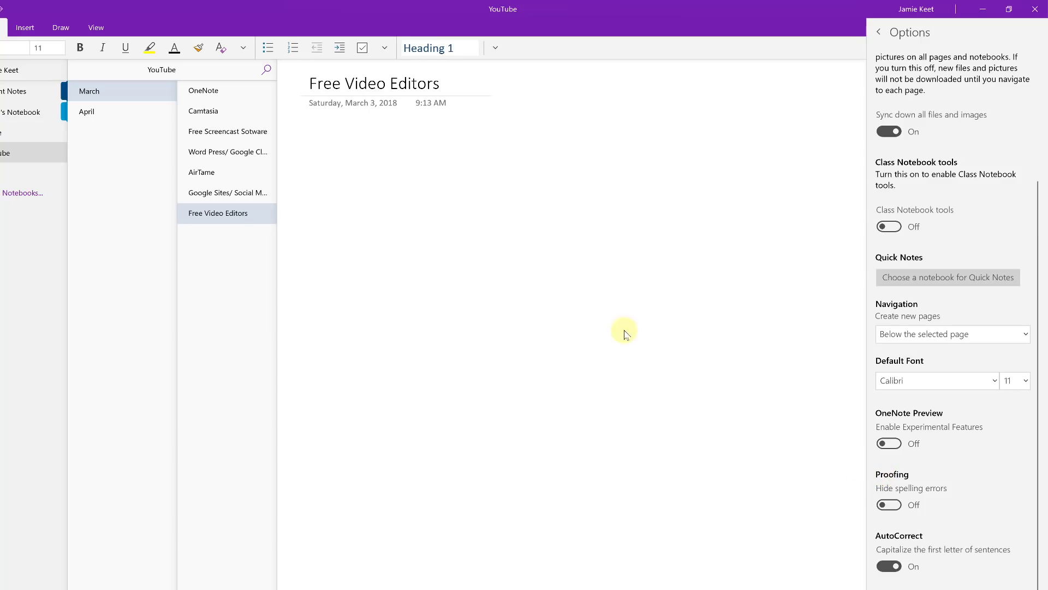
left_click(608, 295)
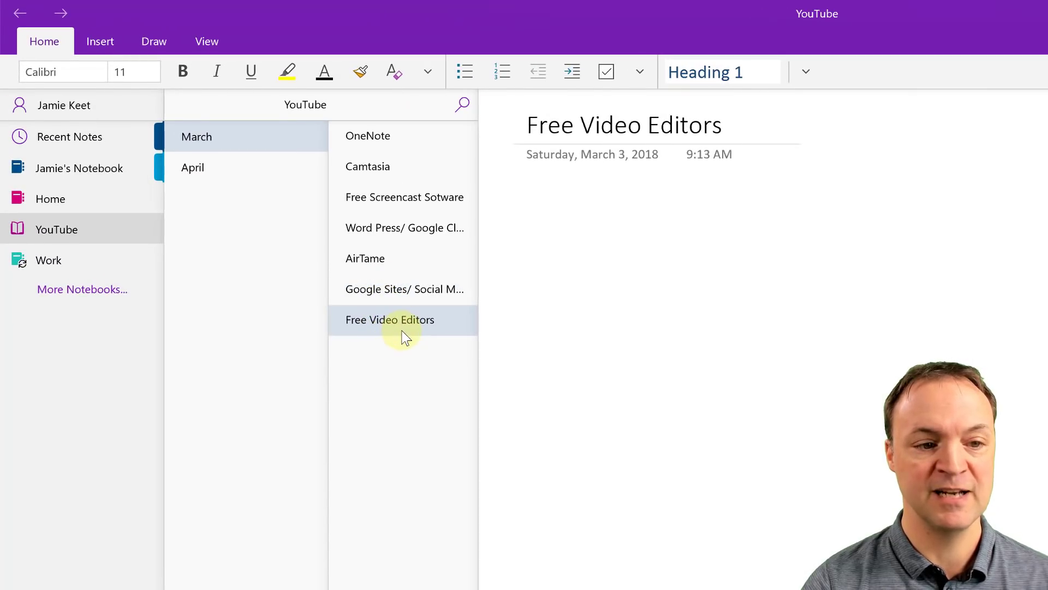
left_click_drag(402, 329, 223, 322)
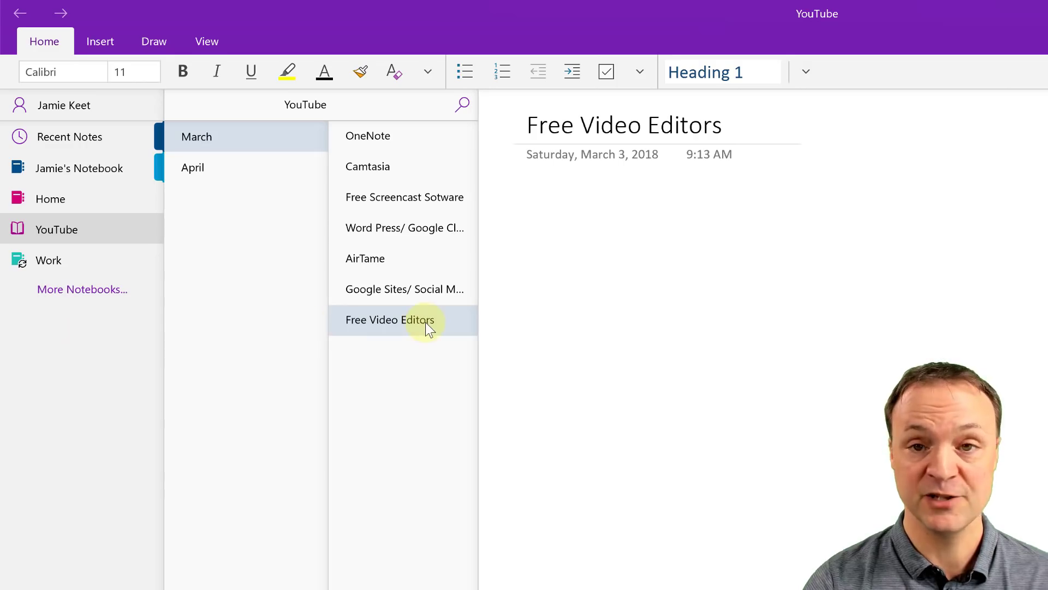
right_click(48, 330)
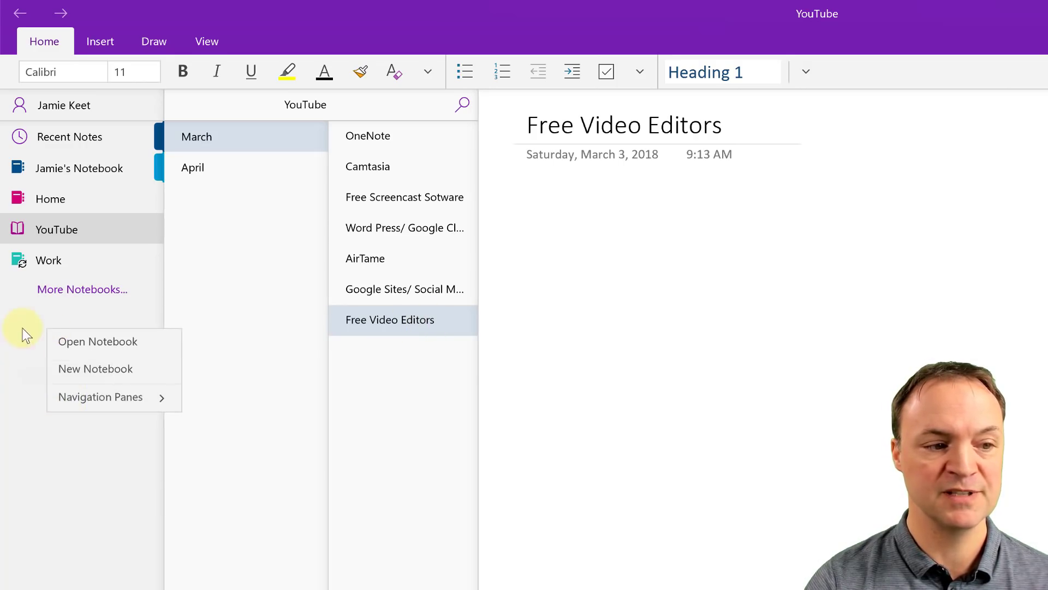
right_click(210, 264)
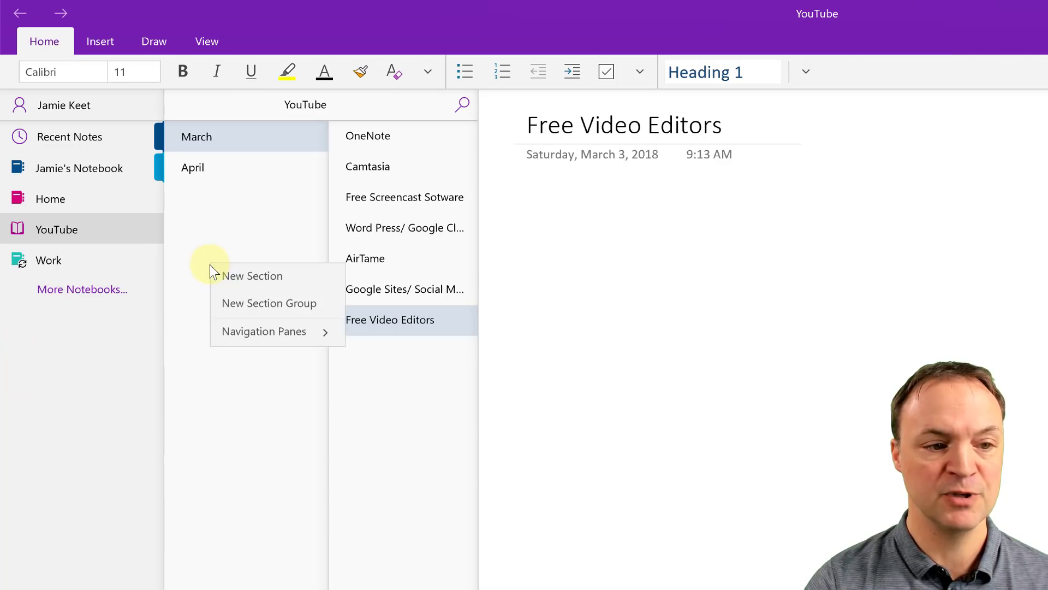
right_click(381, 379)
left_click(388, 390)
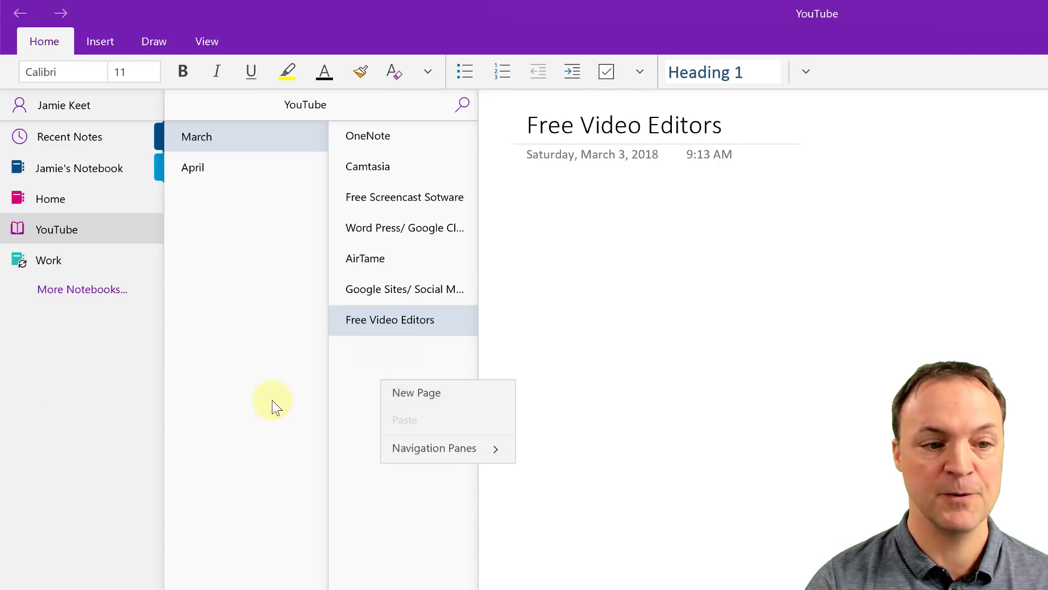
left_click(409, 322)
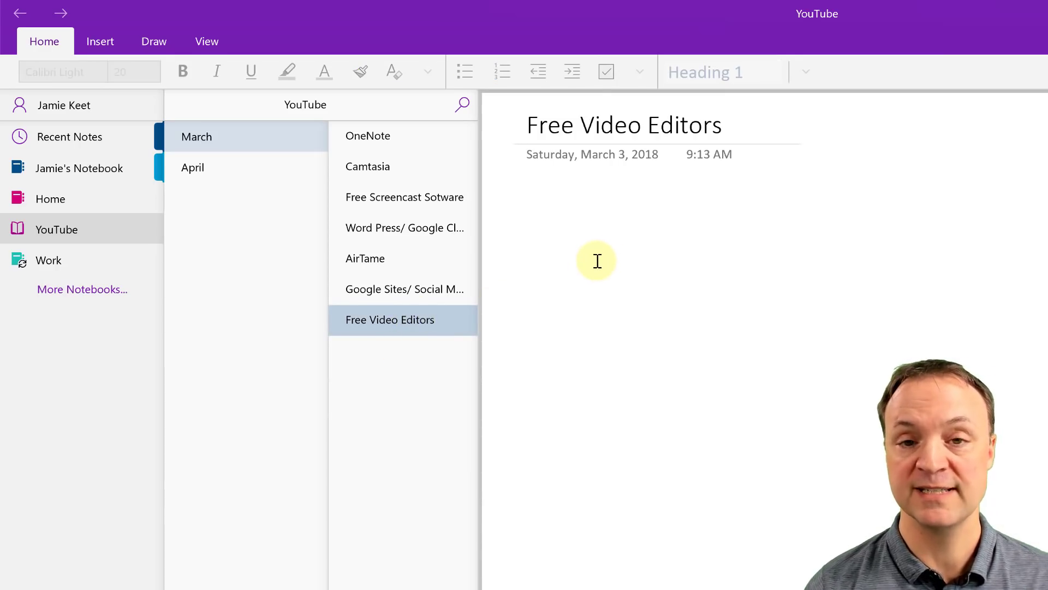
left_click(571, 259)
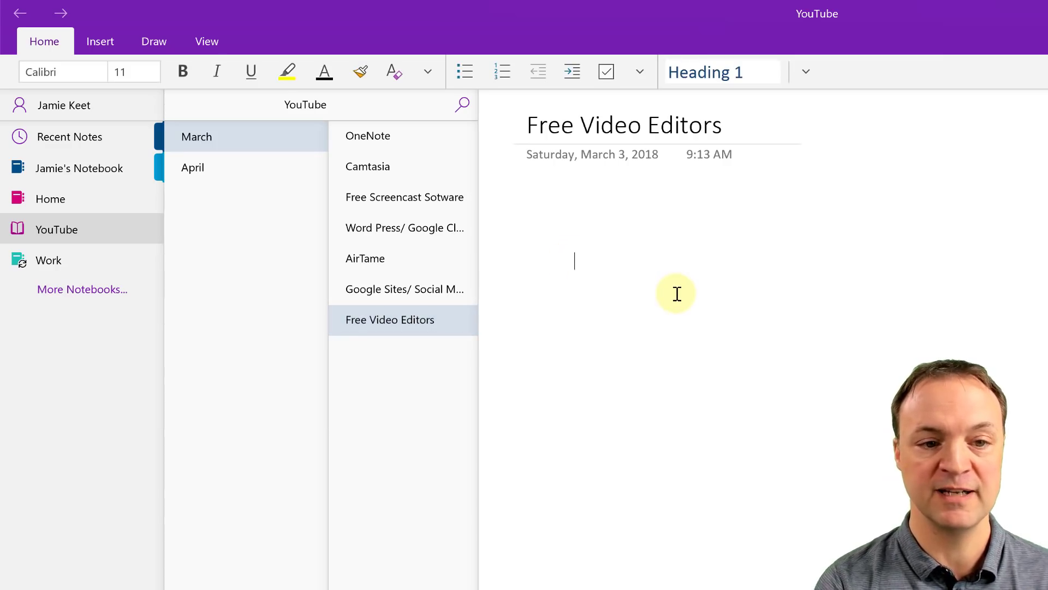
Step: Type 'OpenShot' on the page and drag its note container to the right side
type("Open")
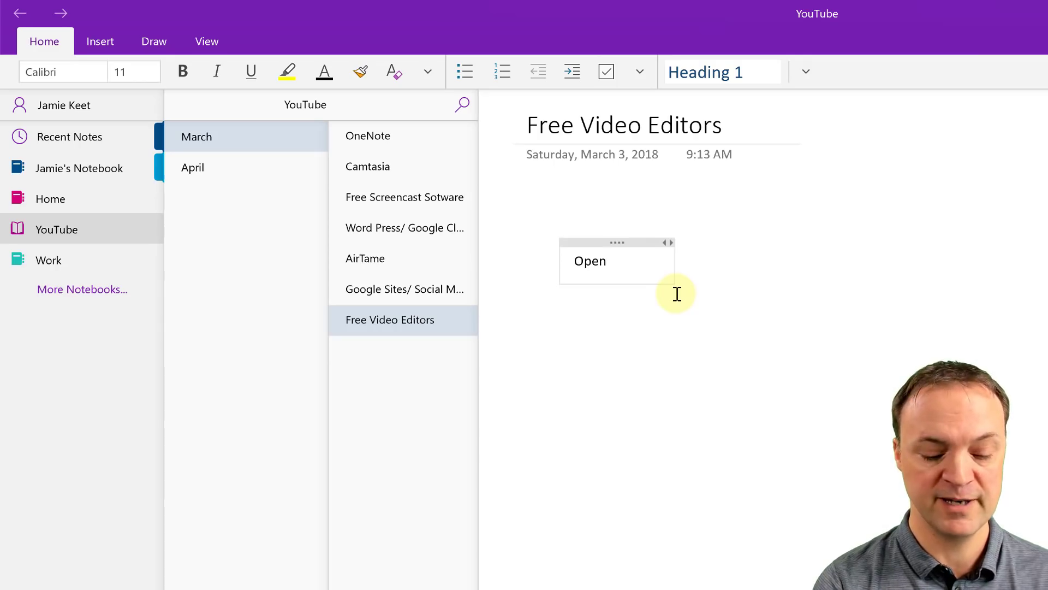
type("Shot")
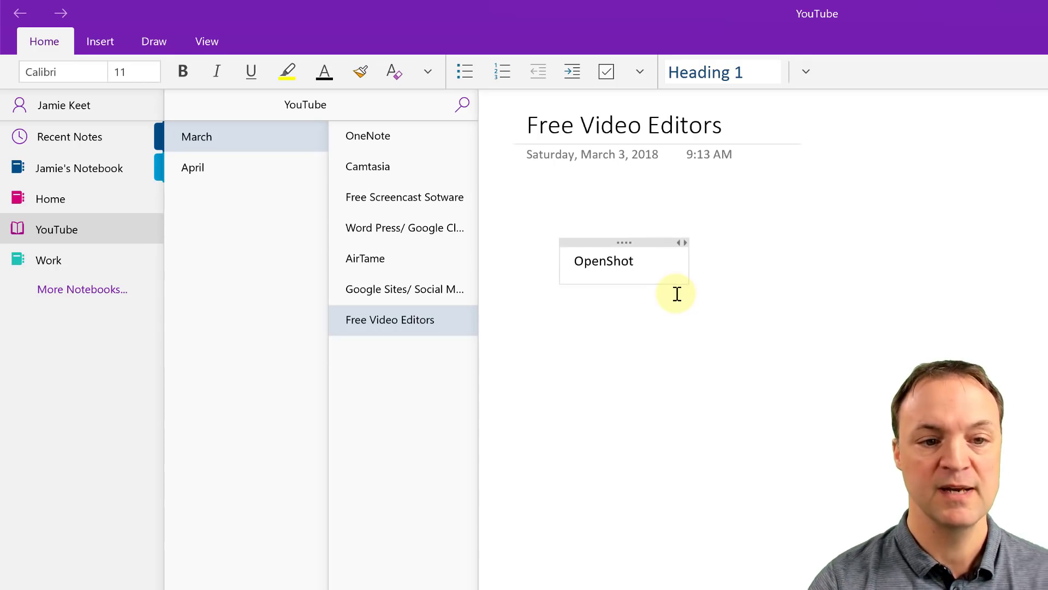
left_click(671, 332)
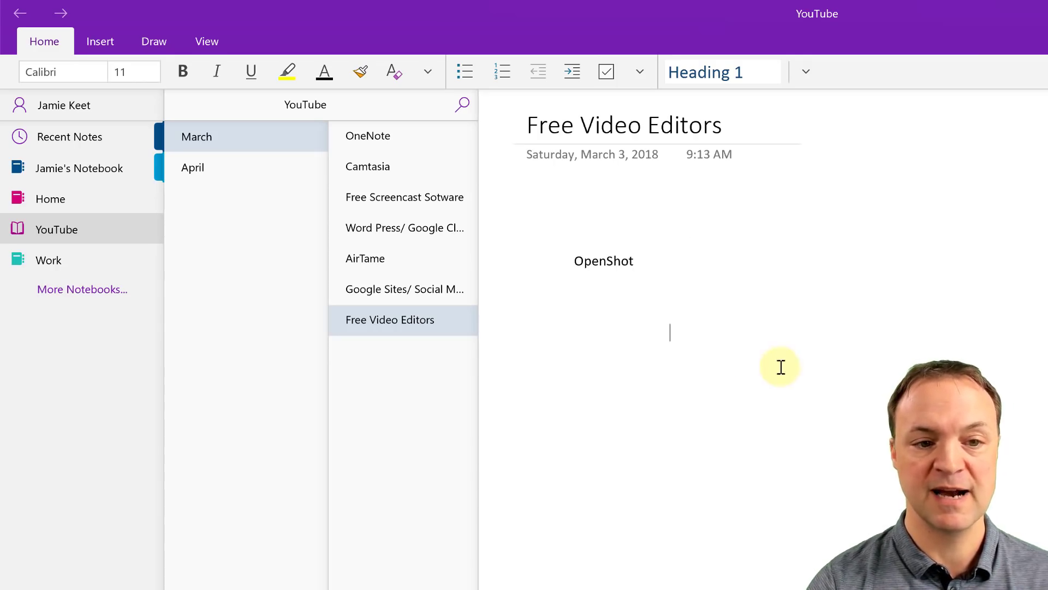
left_click(615, 268)
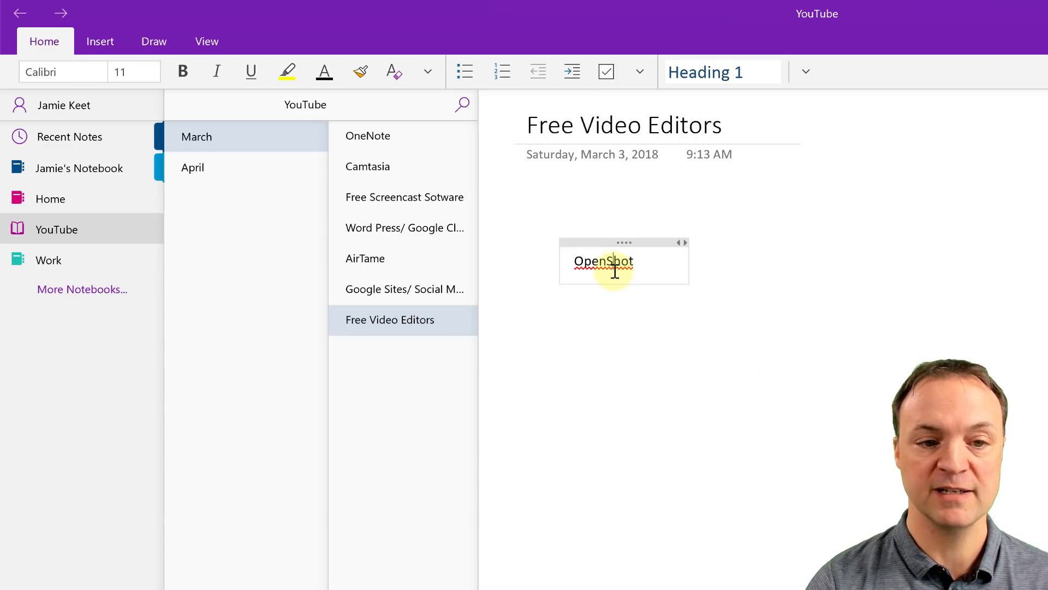
left_click_drag(604, 241, 1010, 240)
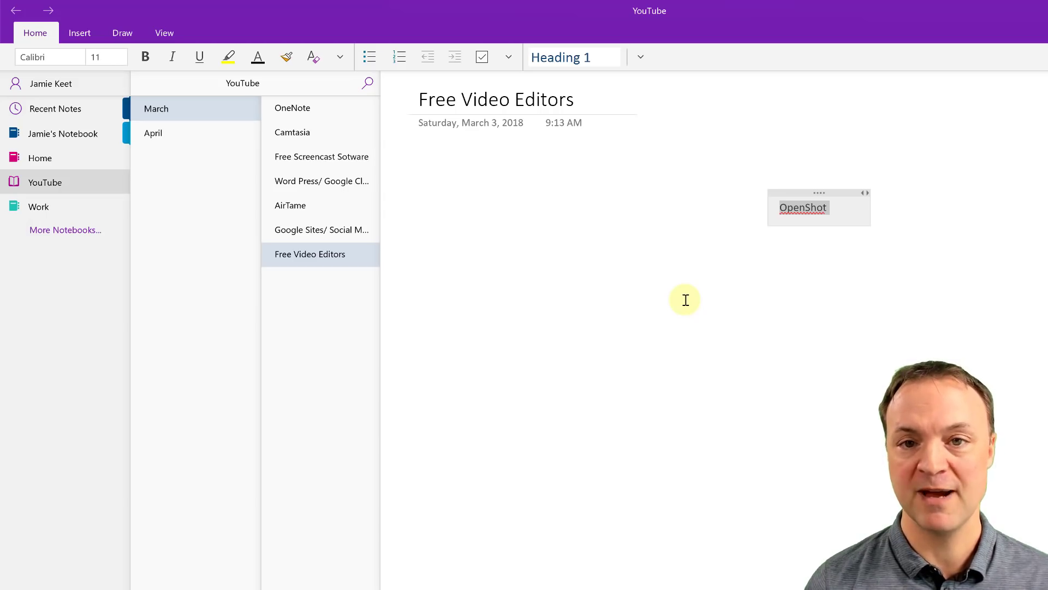
left_click(645, 207)
left_click(794, 193)
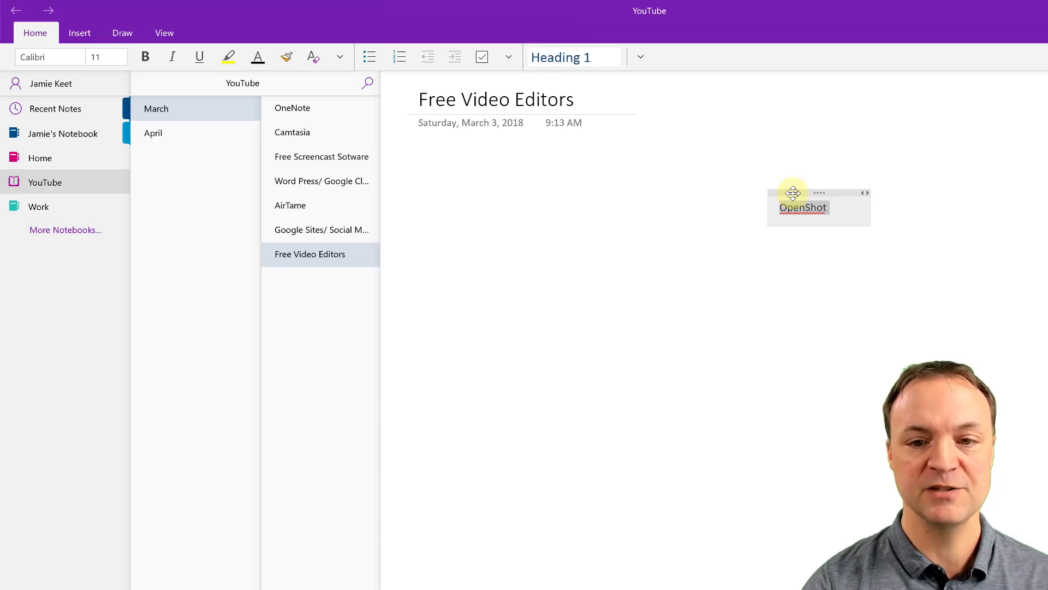
left_click(153, 63)
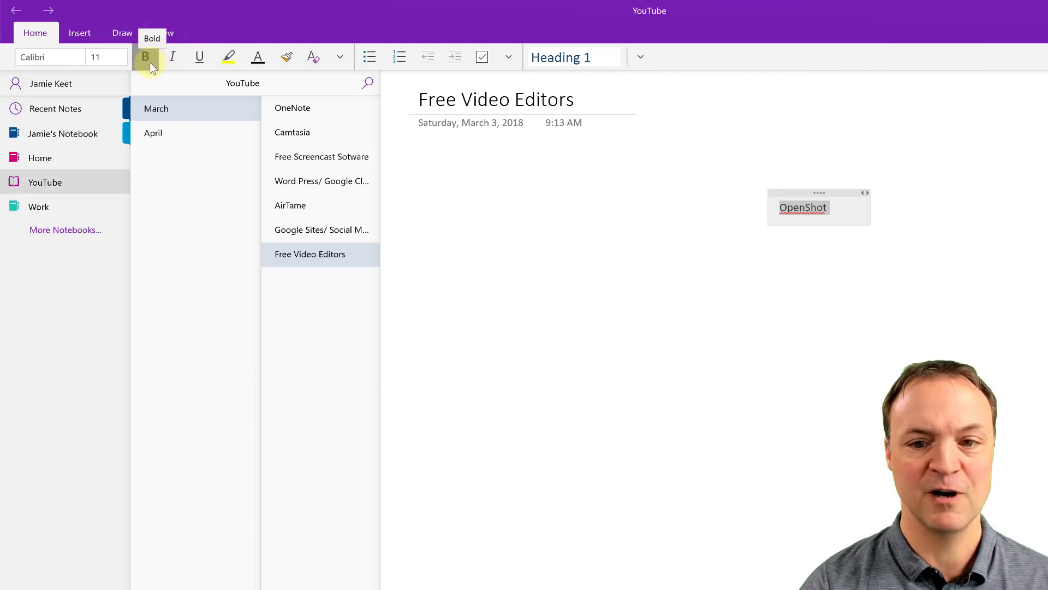
left_click(178, 64)
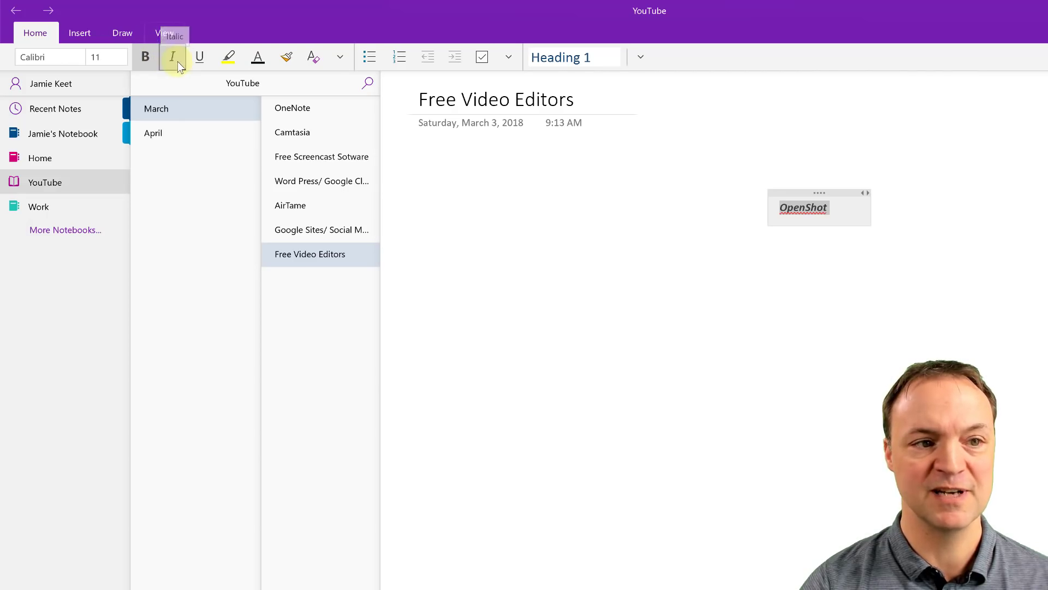
left_click(240, 60)
left_click(235, 121)
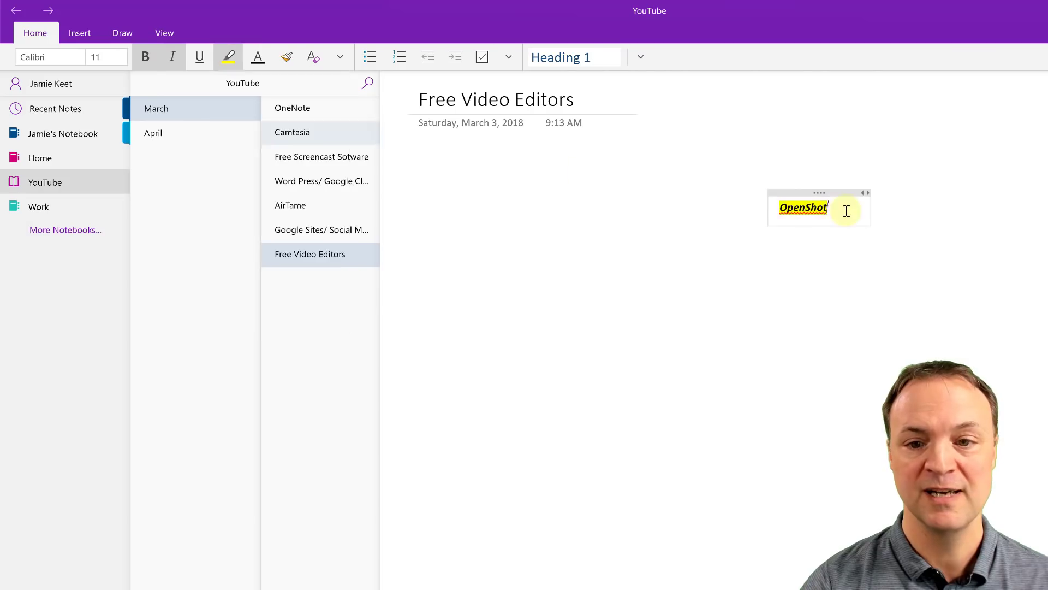
left_click(270, 61)
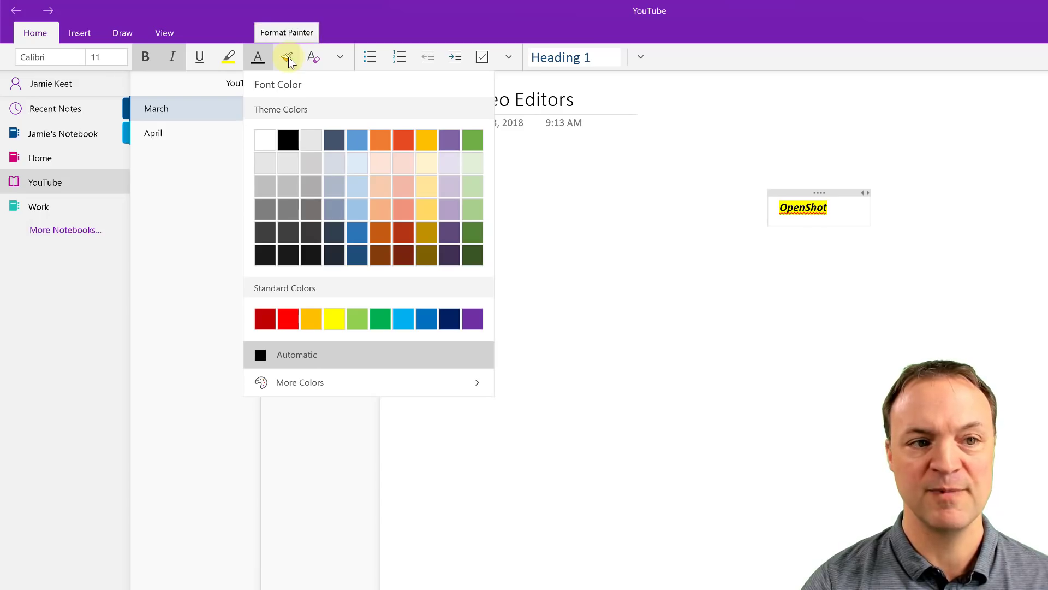
left_click(313, 61)
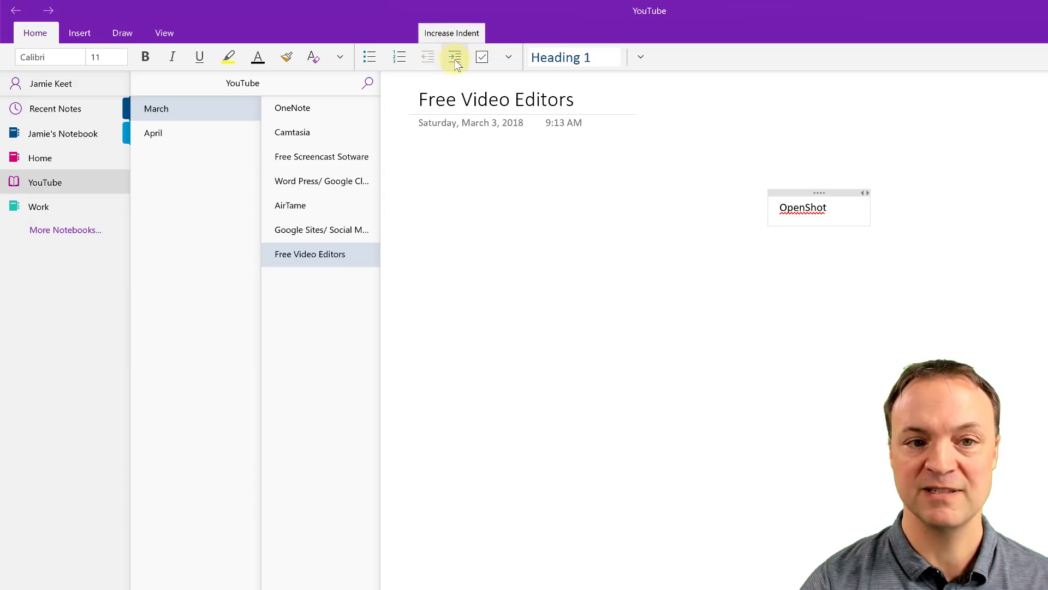
Step: Make OpenShot a to-do item and add a 'Shotcut' to-do below it
left_click(483, 60)
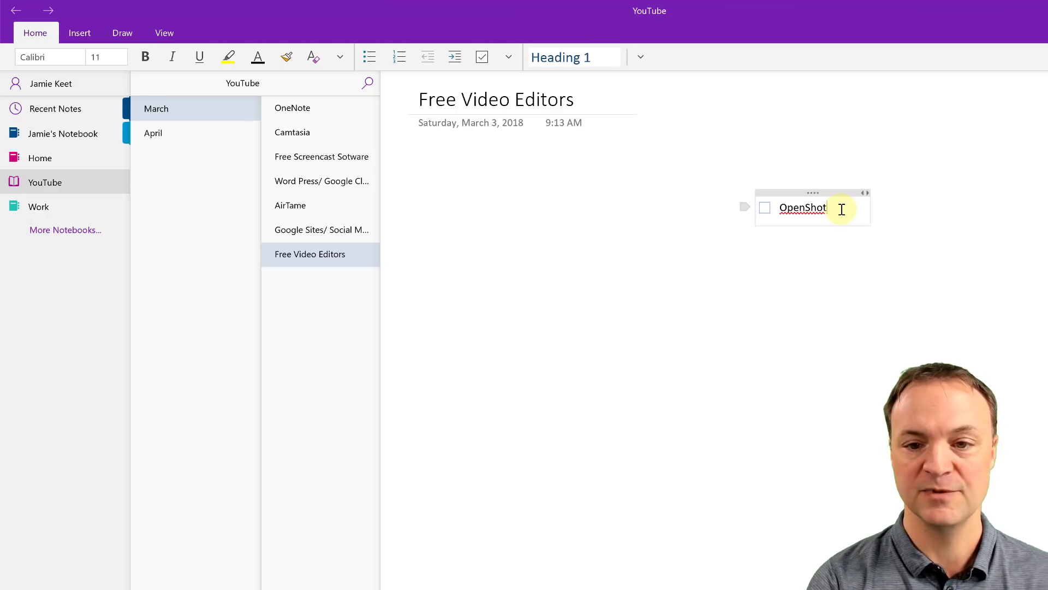
key("Return")
type("Shot")
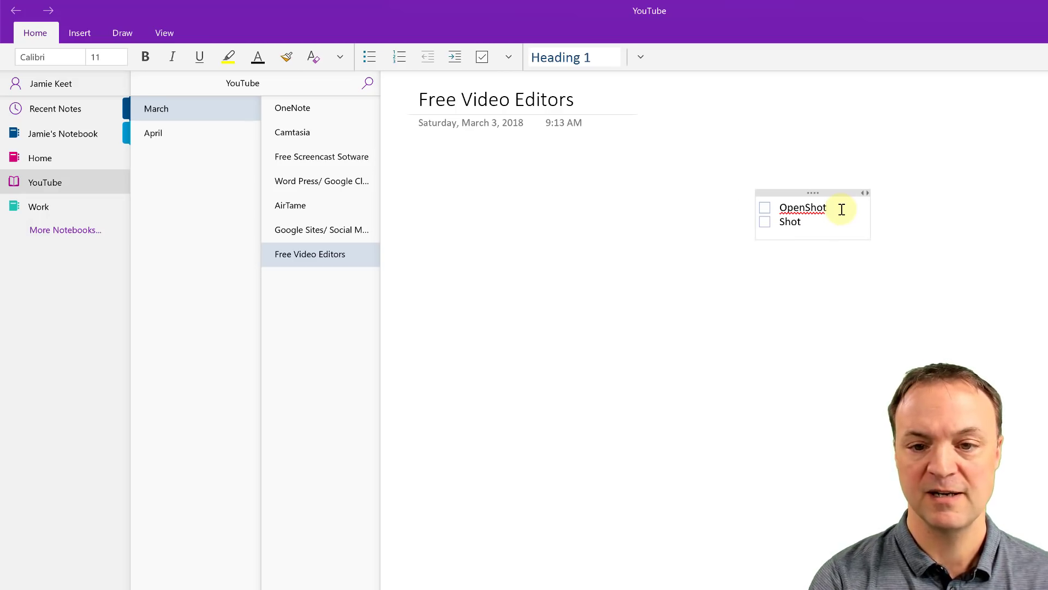
type("cut")
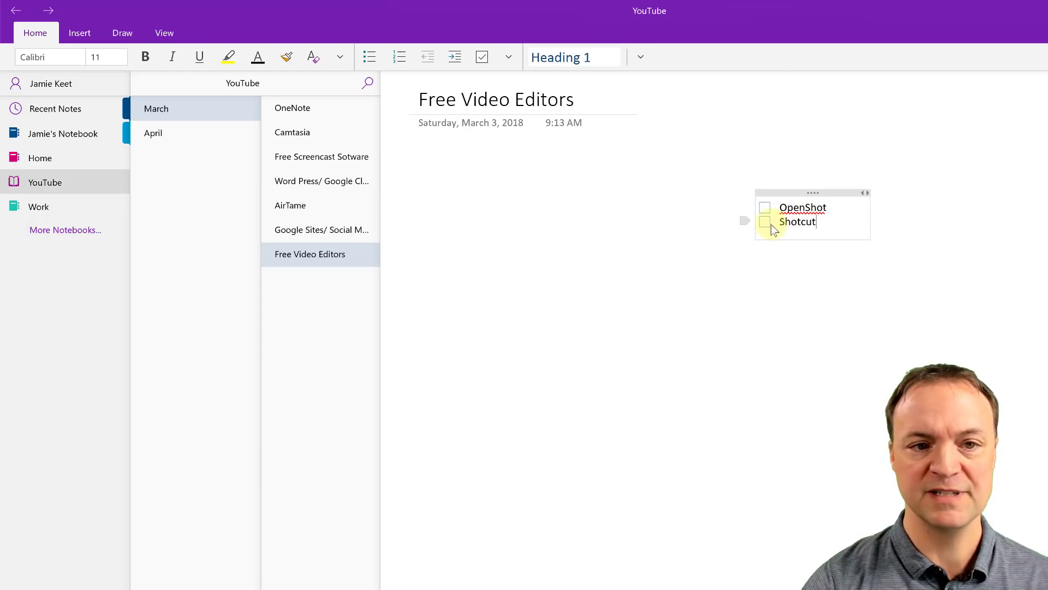
Step: Tag Shotcut as Critical, then open and close the Styles list
left_click(507, 60)
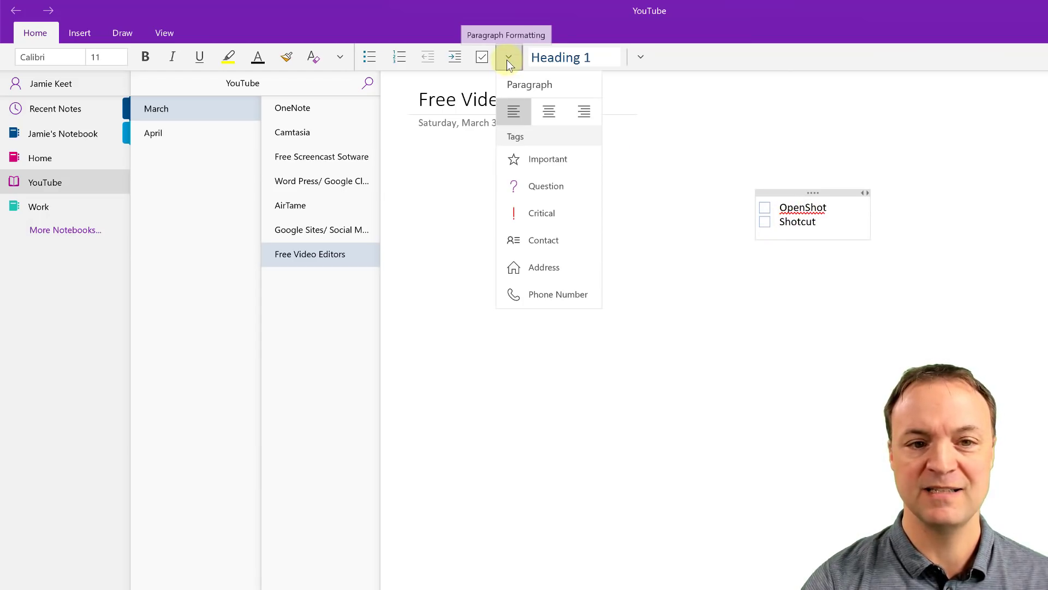
left_click(536, 215)
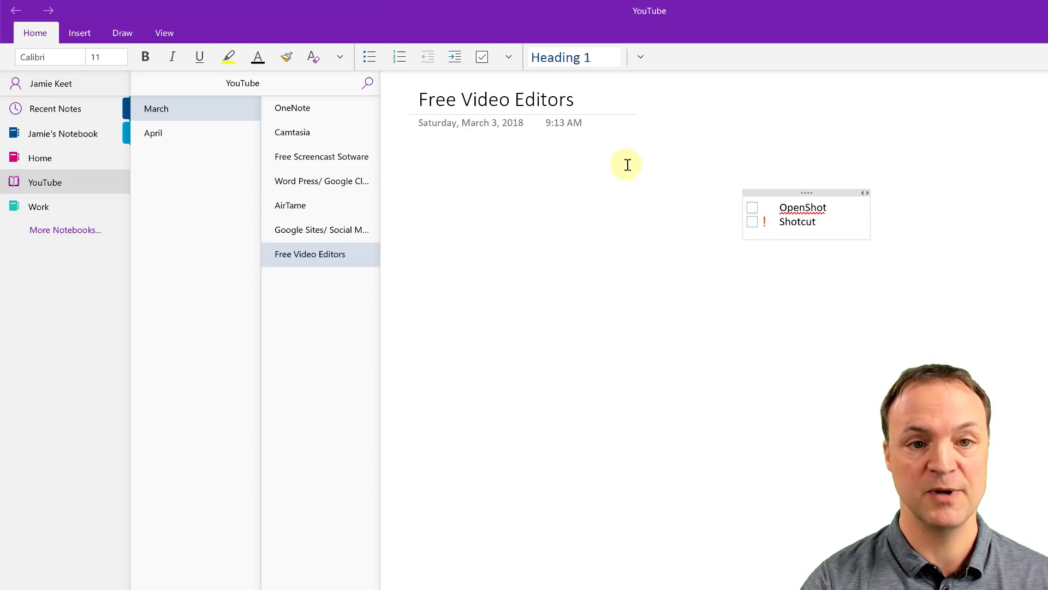
left_click(639, 59)
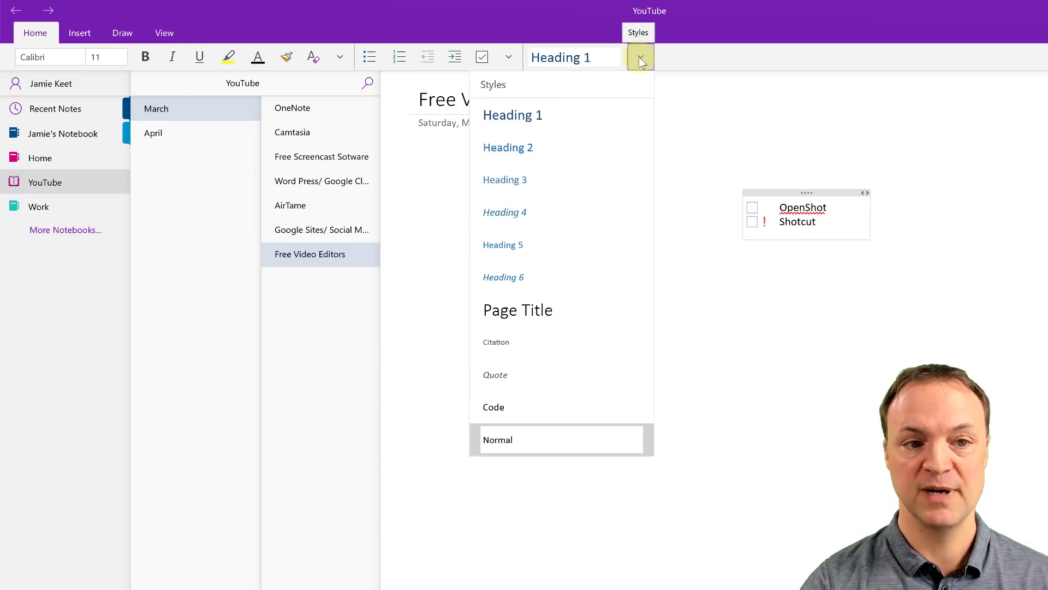
left_click(645, 228)
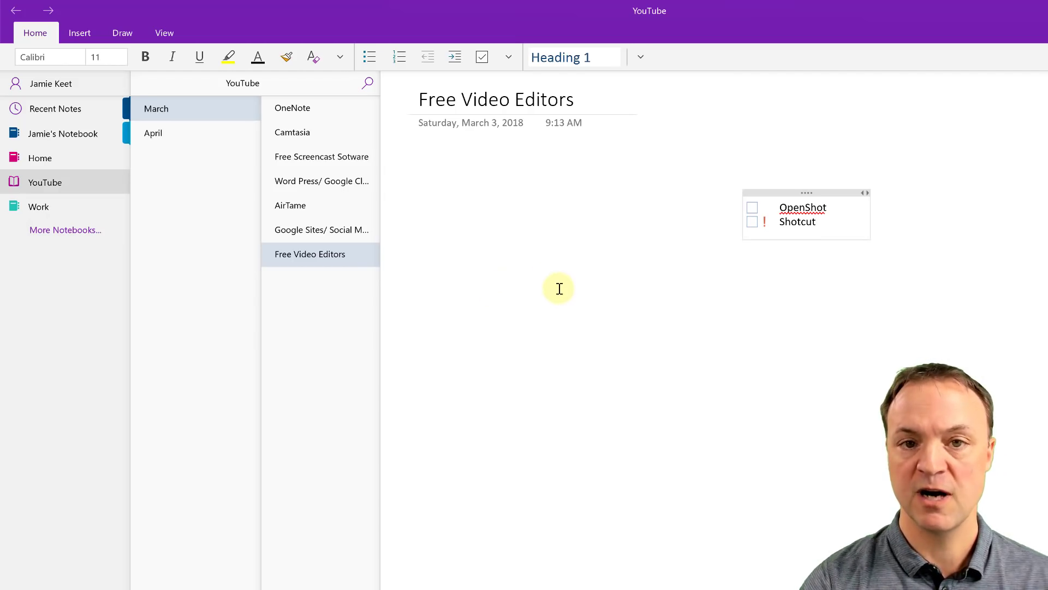
Step: Paste the OpenShot Video Editor 2018 Tutorial YouTube link as an embedded video below the to-do list
right_click(495, 261)
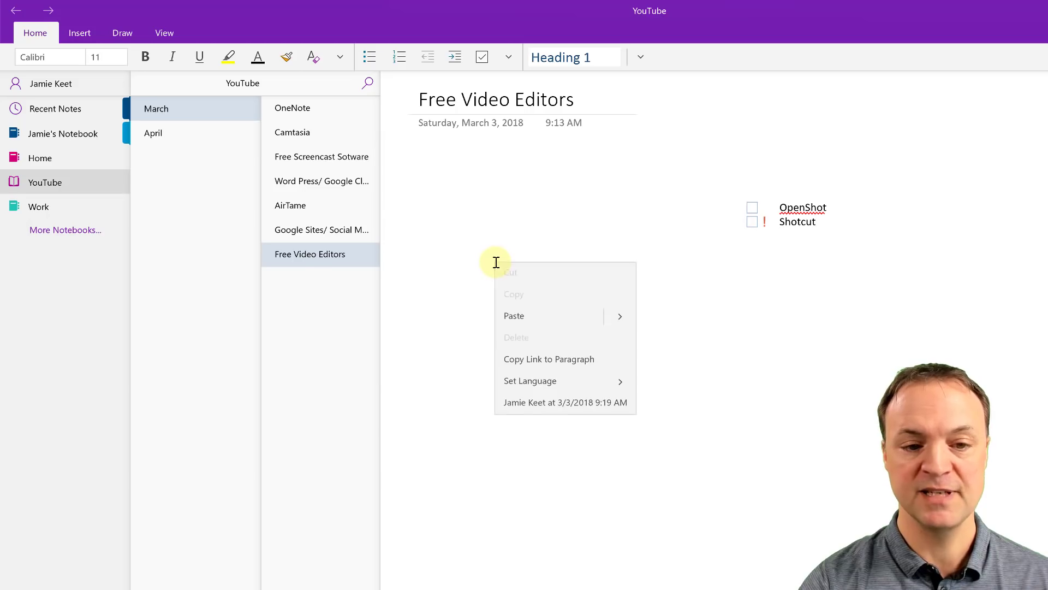
left_click(519, 320)
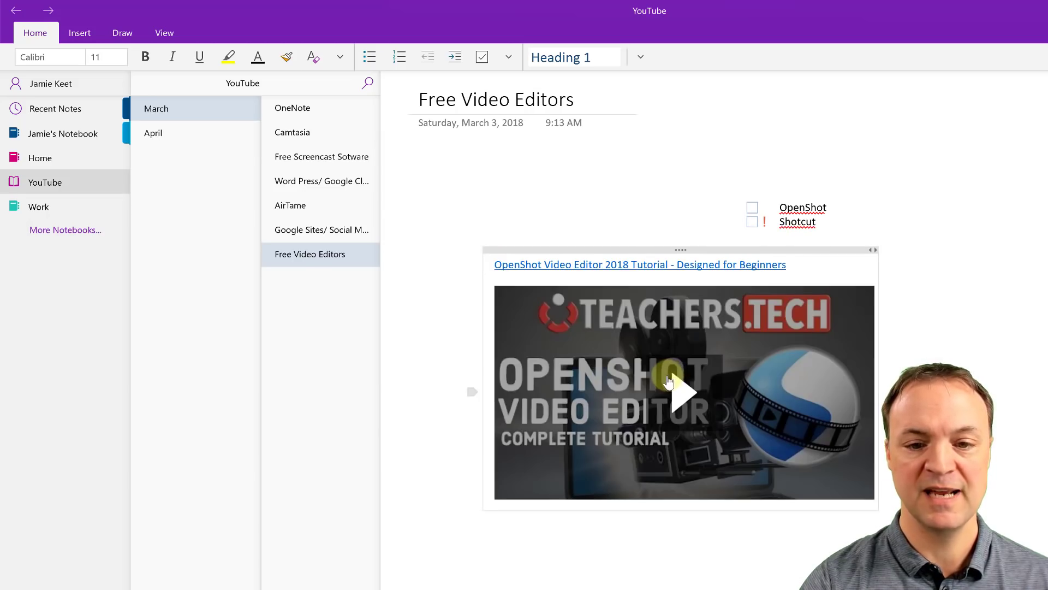
left_click_drag(627, 248, 855, 282)
left_click(535, 339)
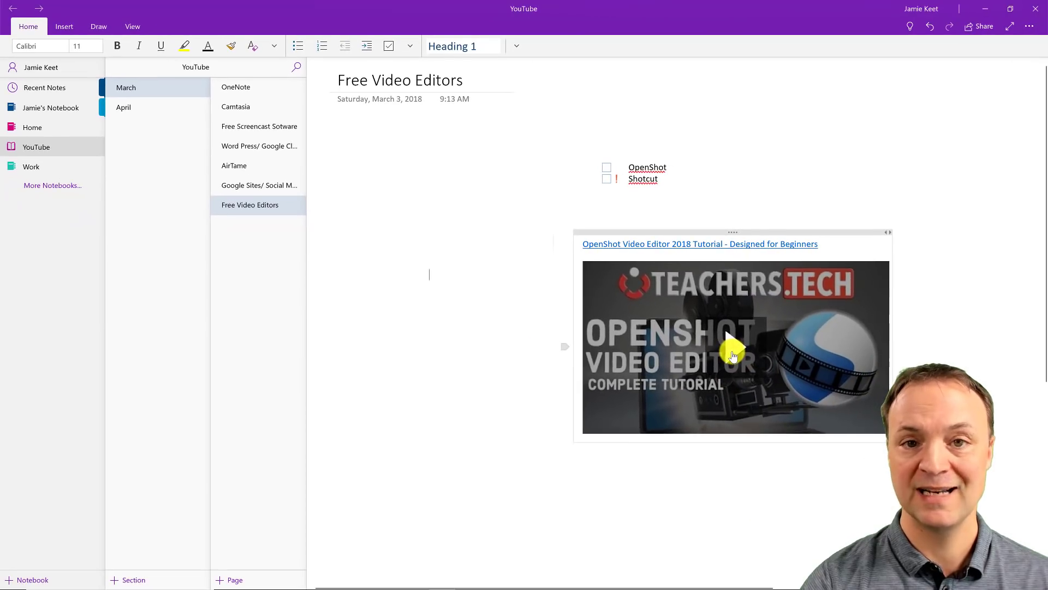
Step: Play the embedded tutorial video briefly, then pause it
left_click(732, 354)
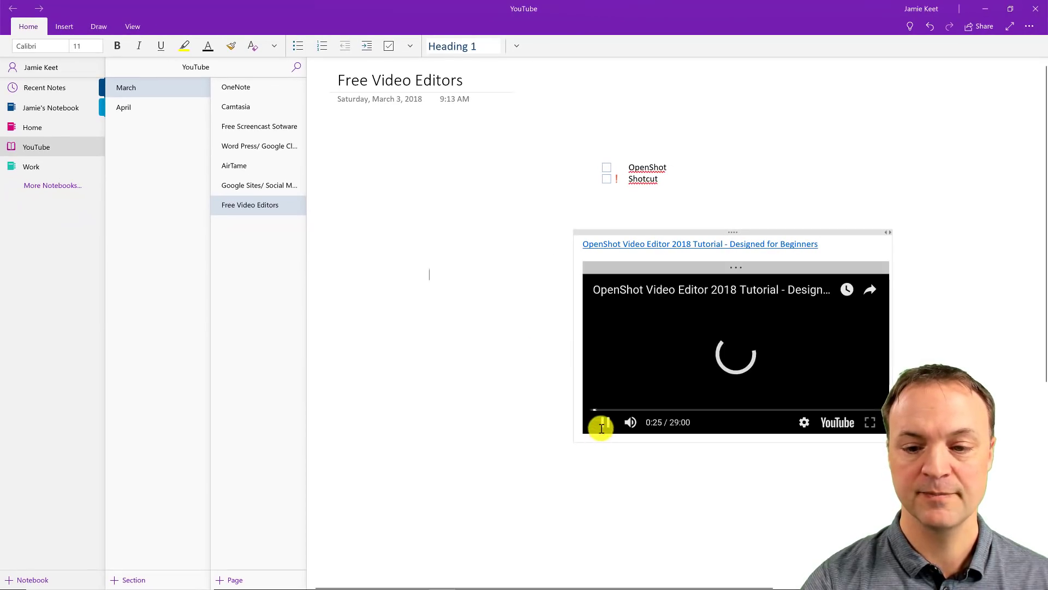
left_click(606, 424)
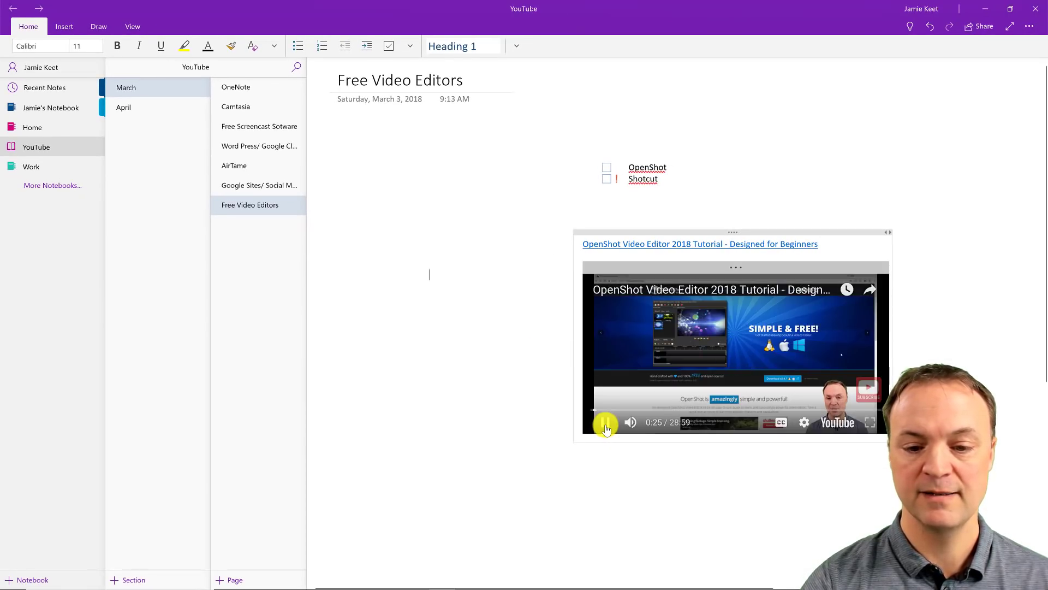
left_click(451, 345)
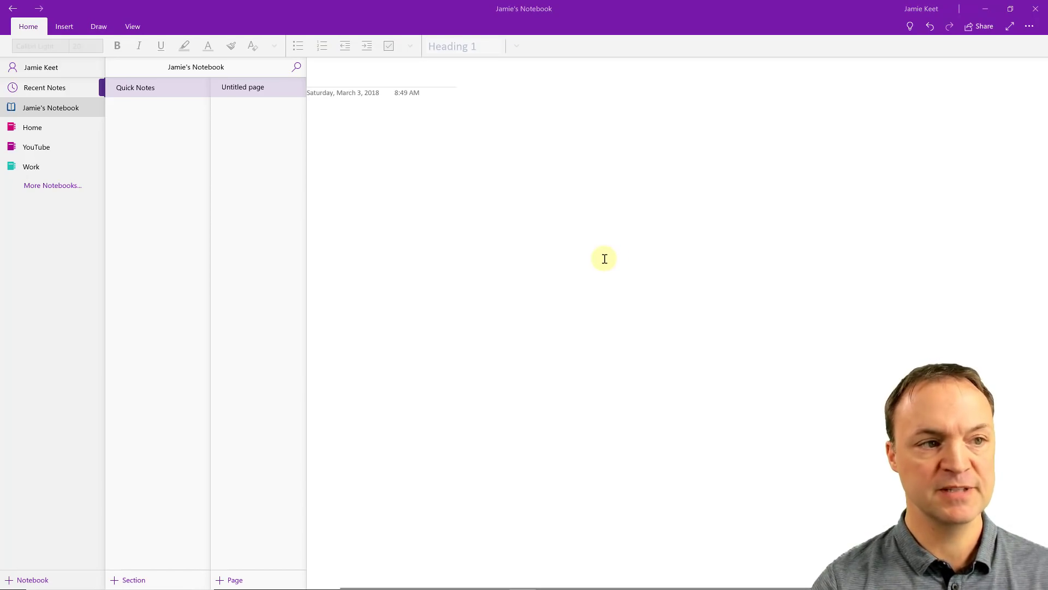
Step: Move from the Insert tab to the View tab to reveal Page Color and Rule Lines
left_click(65, 27)
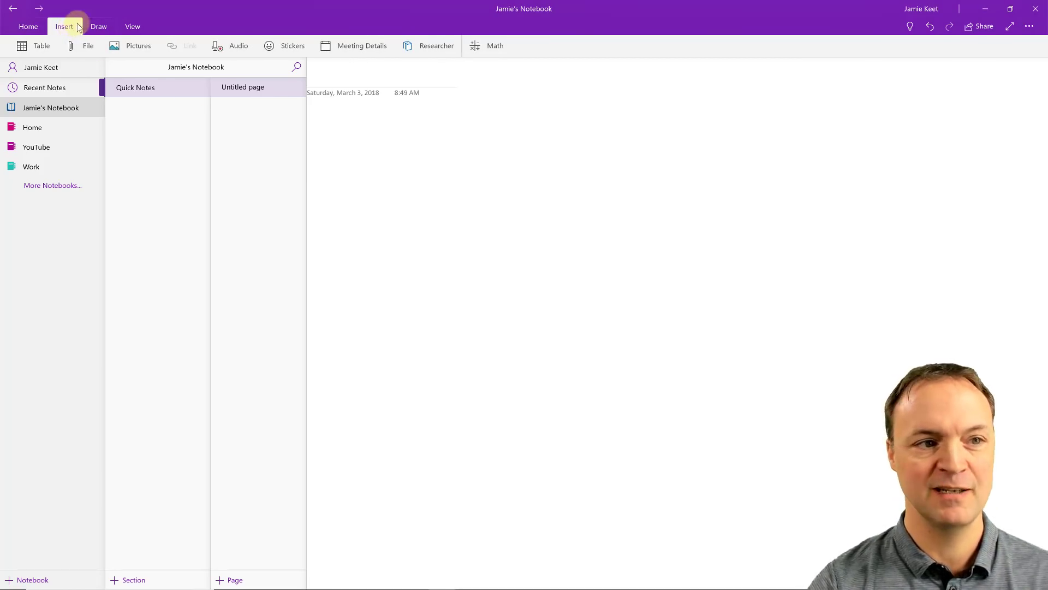
left_click(132, 28)
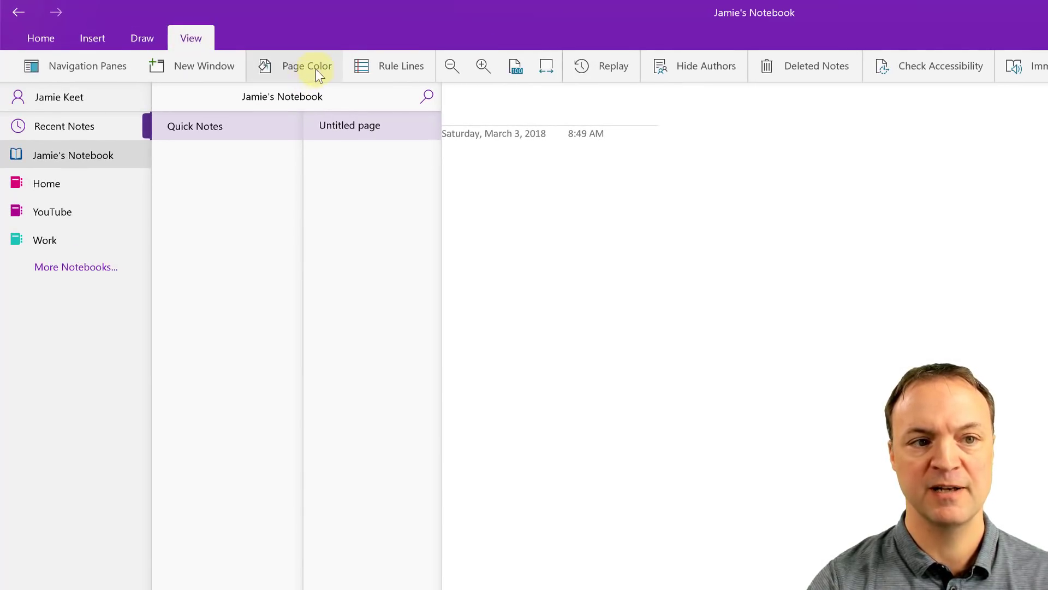
Step: Set the Quick Notes page colour to light blue-grey and switch its rule lines to small grid lines
left_click(299, 67)
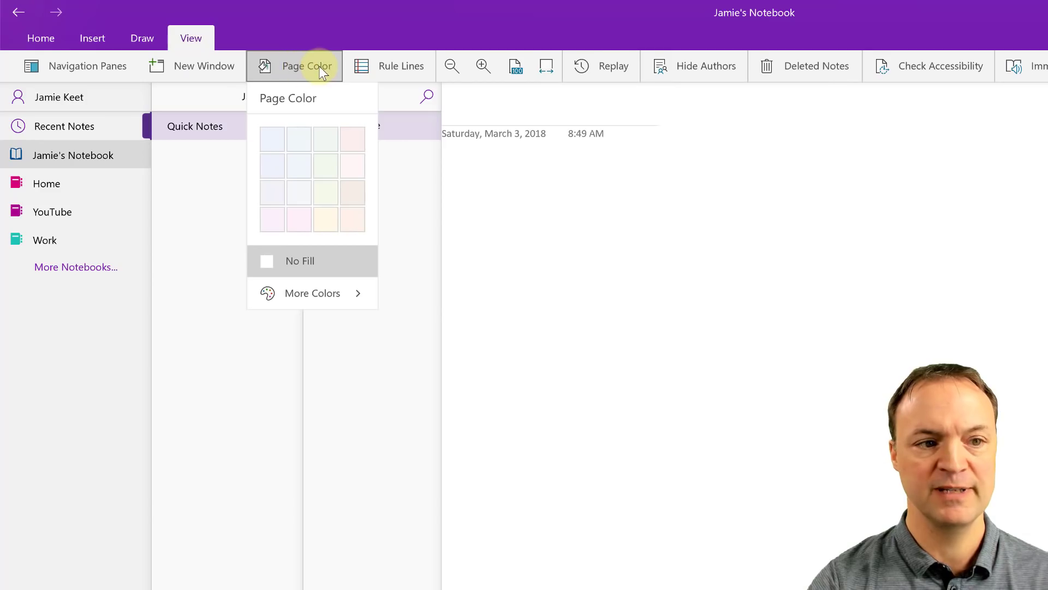
left_click(273, 166)
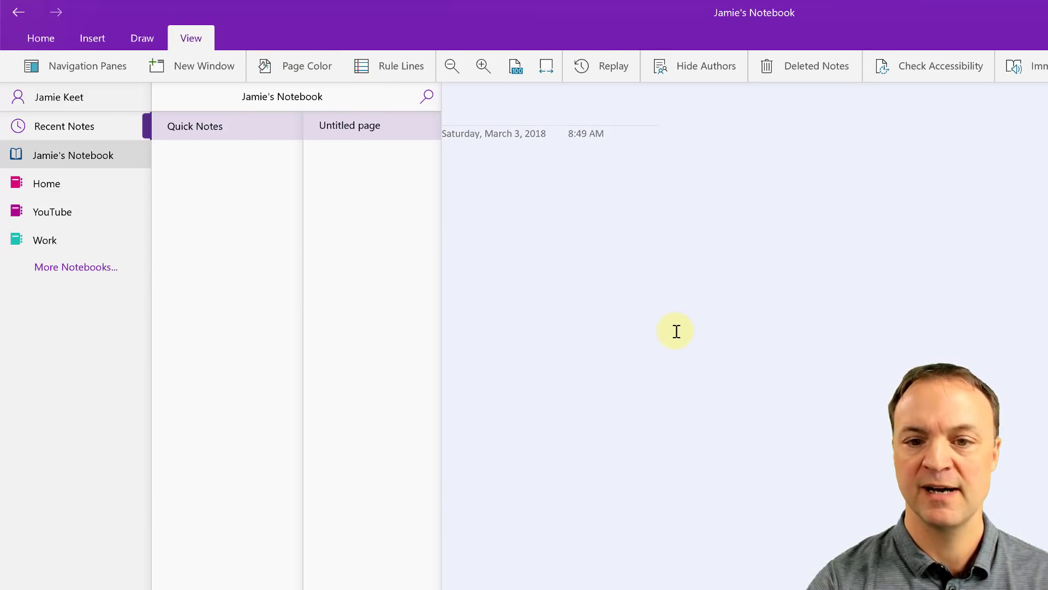
left_click(405, 65)
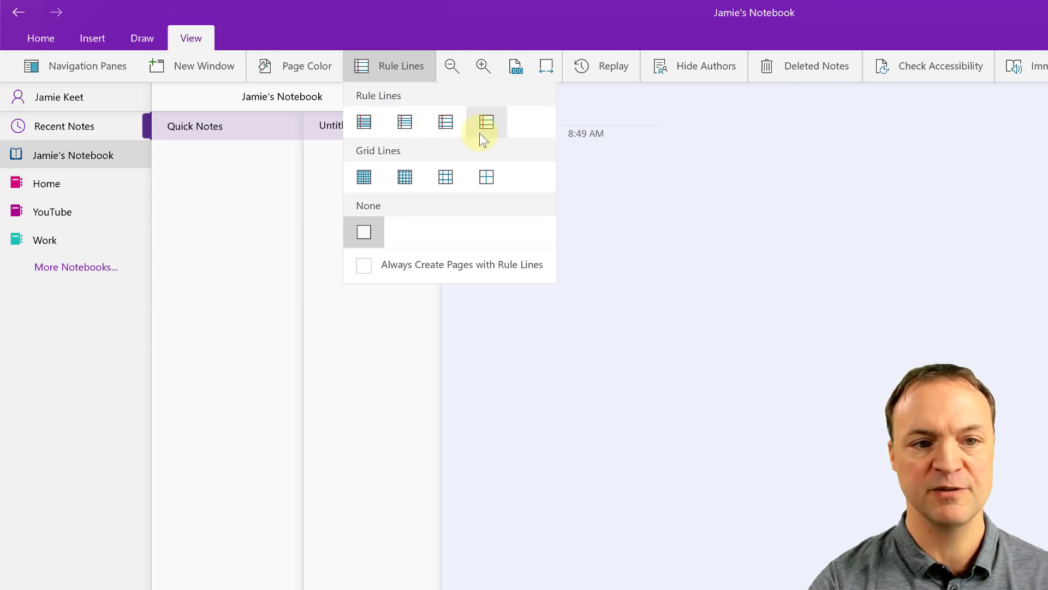
left_click(405, 124)
left_click(404, 67)
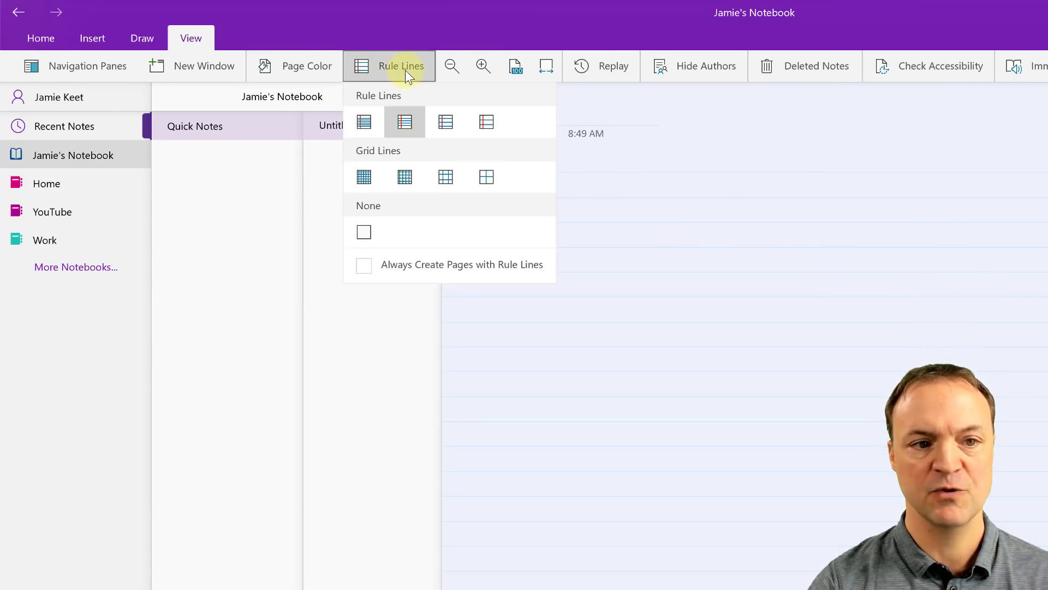
left_click(363, 180)
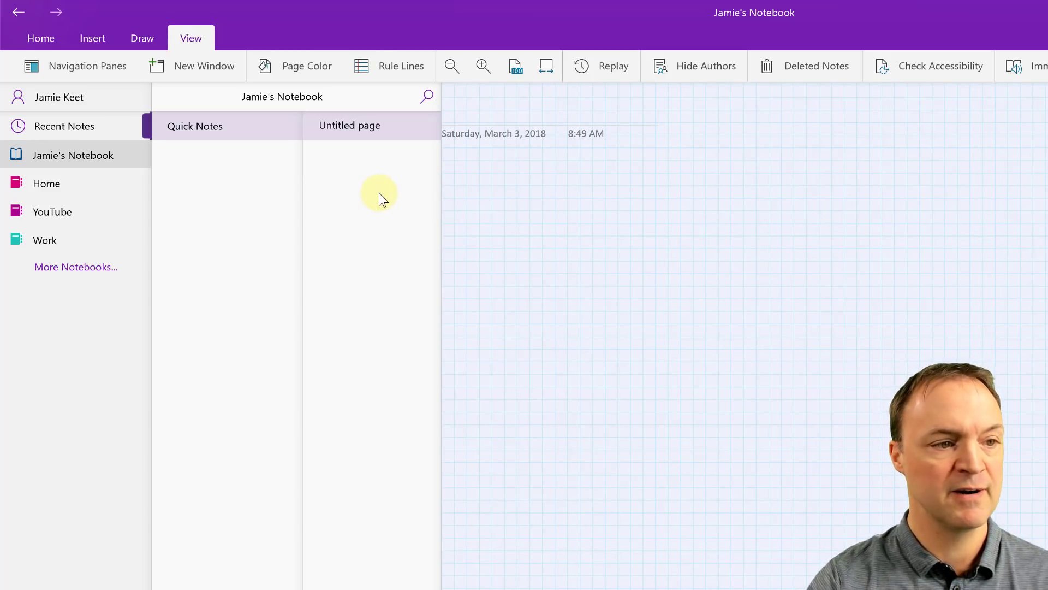
Step: Open the Work notebook's March page and insert a 7 x 5 table, moved down and right
left_click(61, 242)
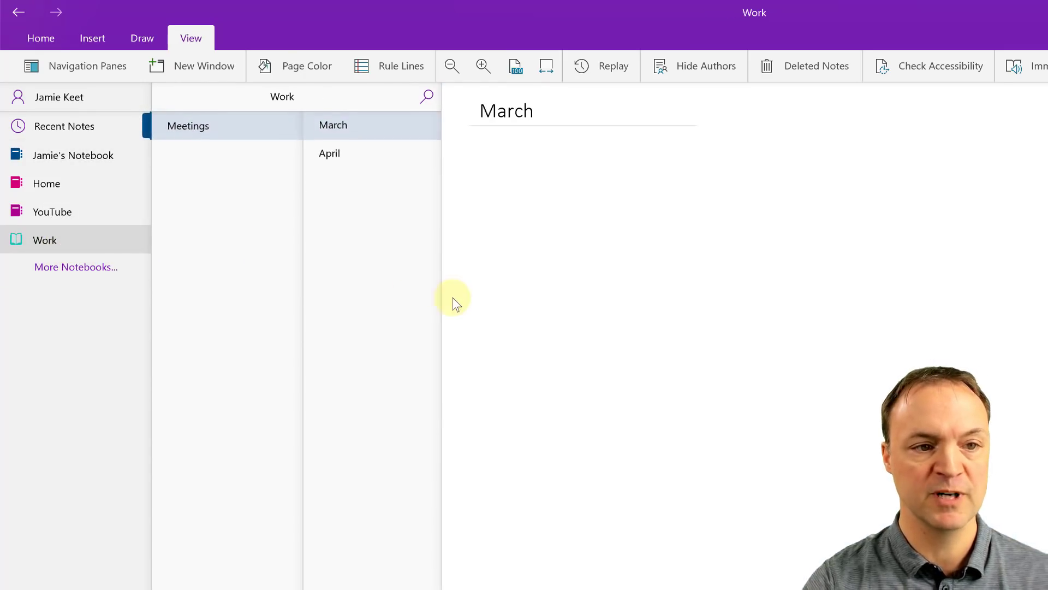
left_click(95, 39)
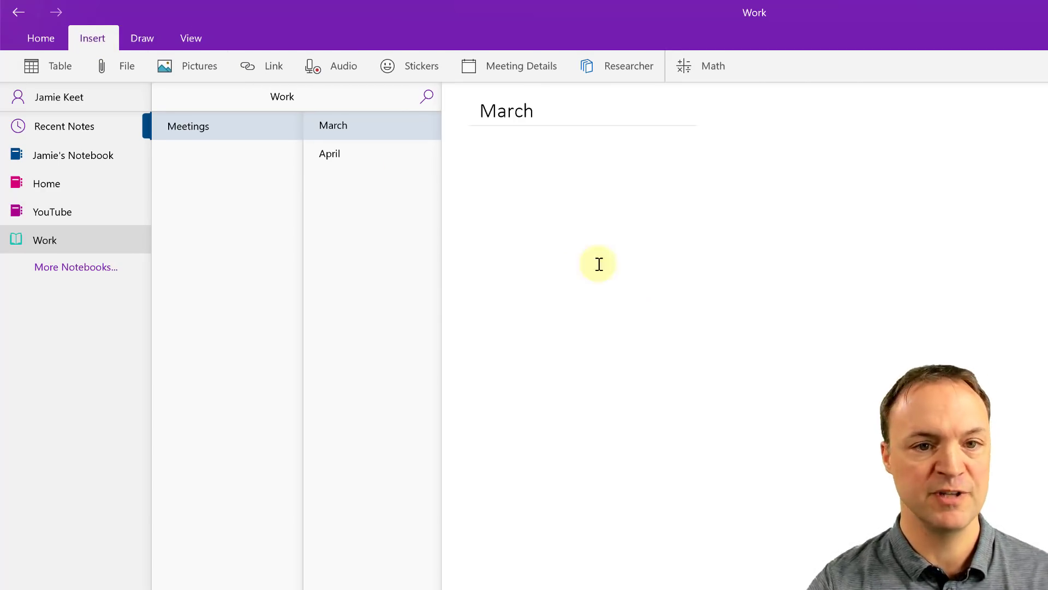
left_click(34, 68)
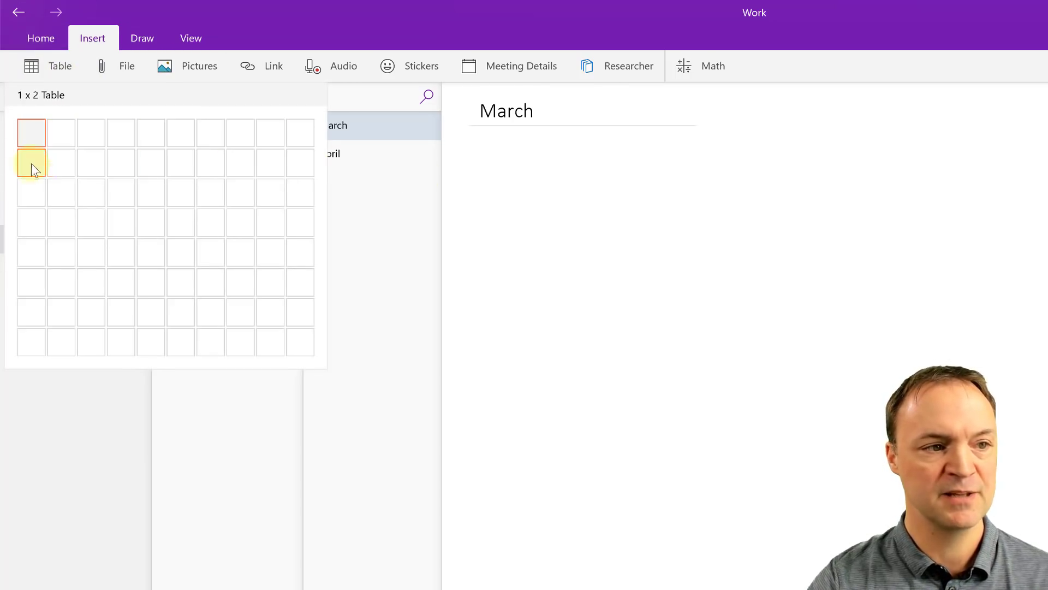
left_click(201, 249)
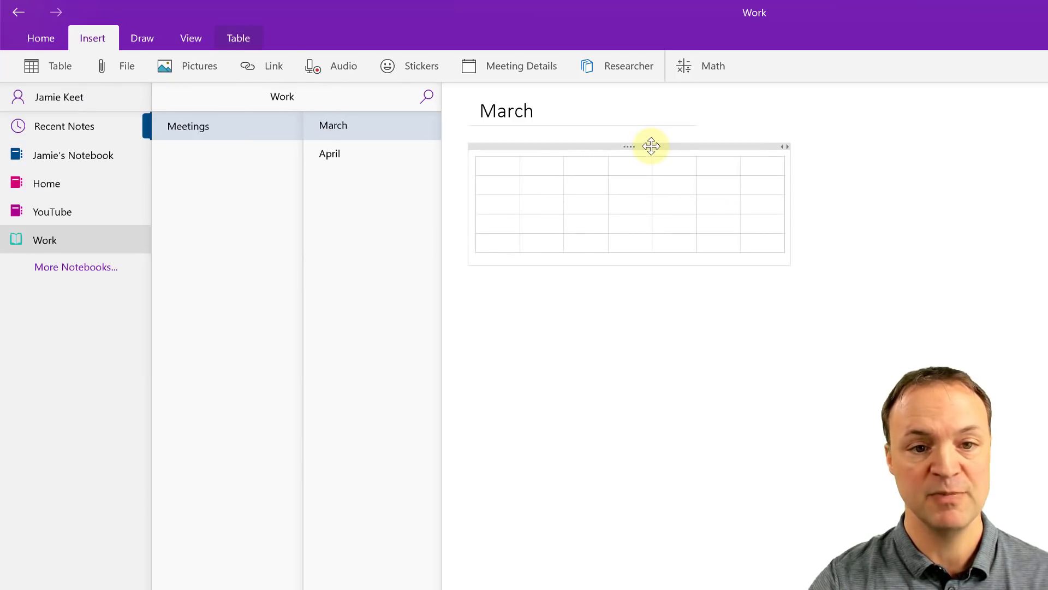
left_click_drag(650, 145, 830, 248)
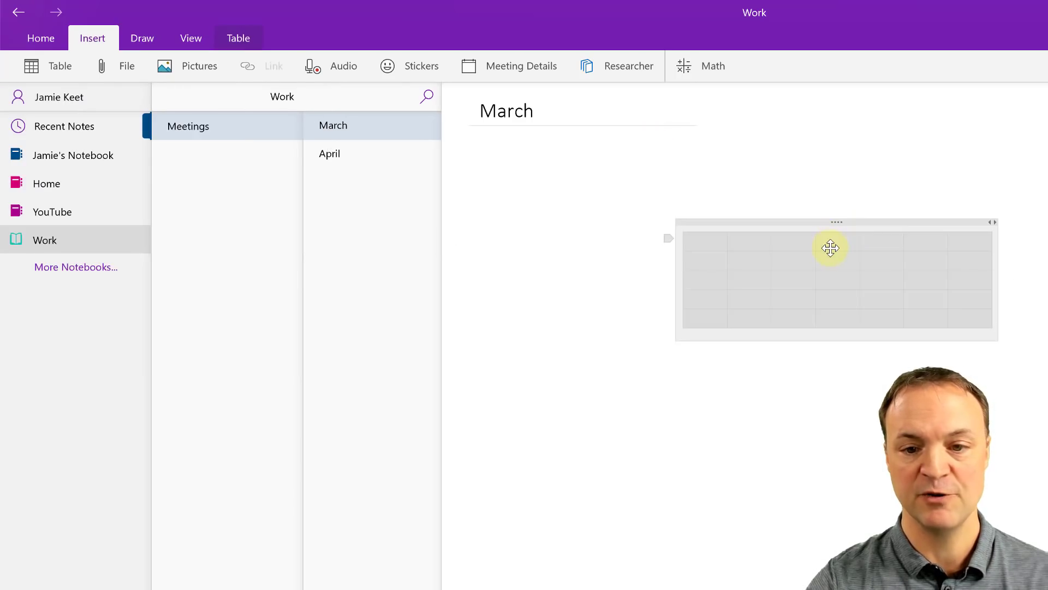
Step: Add a sixth row, delete the second column, then delete the whole table
left_click(975, 322)
key("Tab")
key("Tab")
key("Tab")
key("Tab")
key("Tab")
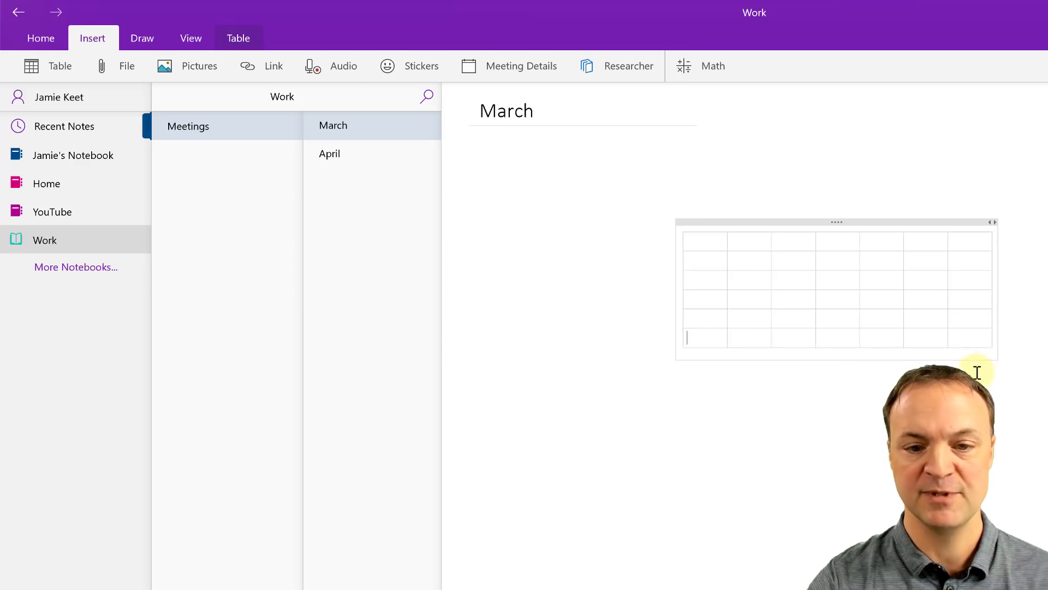
left_click(746, 235)
right_click(758, 340)
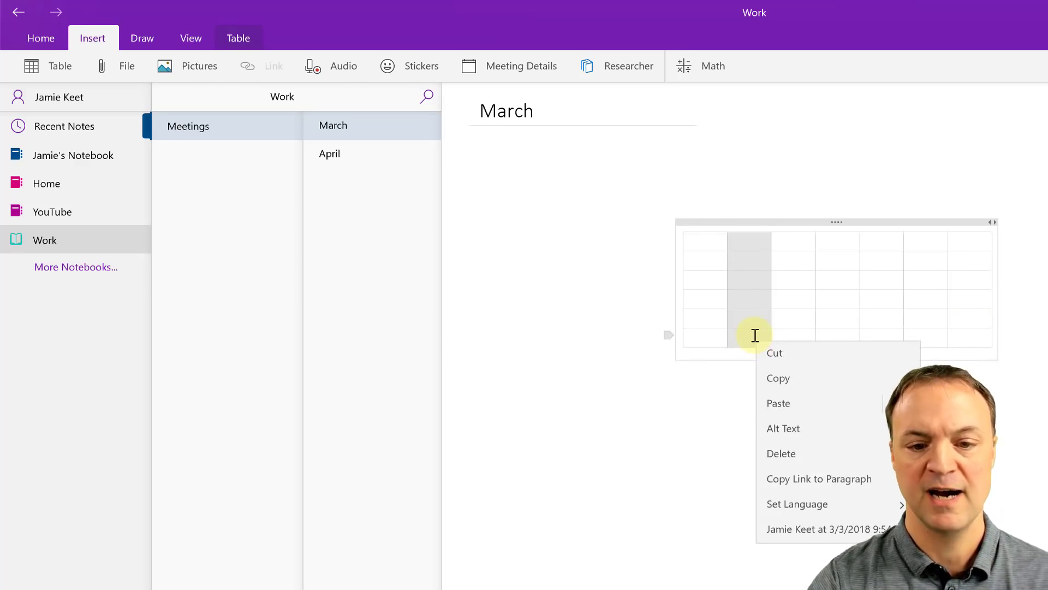
left_click(782, 454)
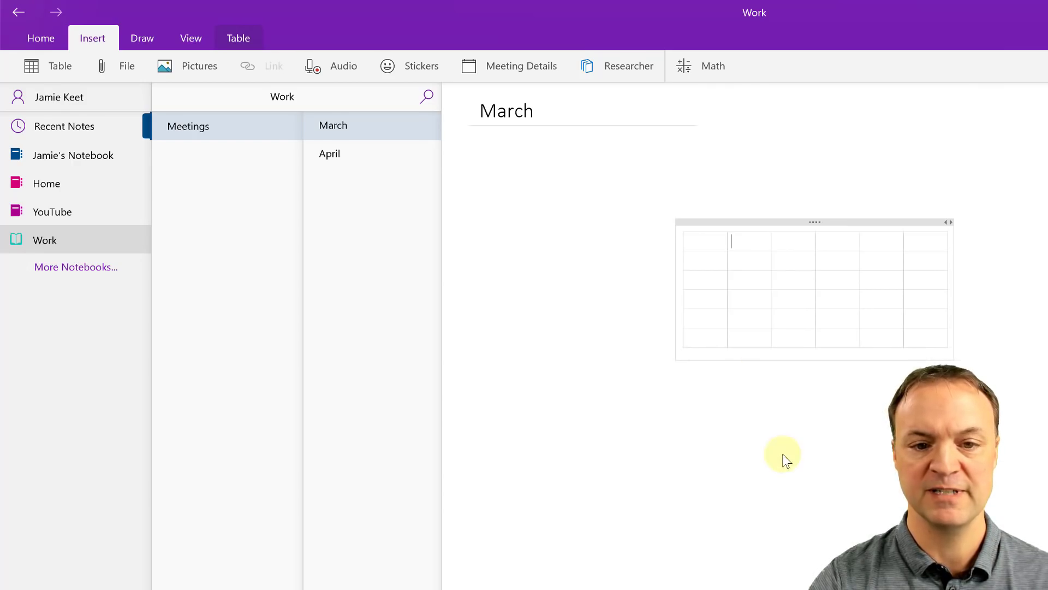
right_click(759, 342)
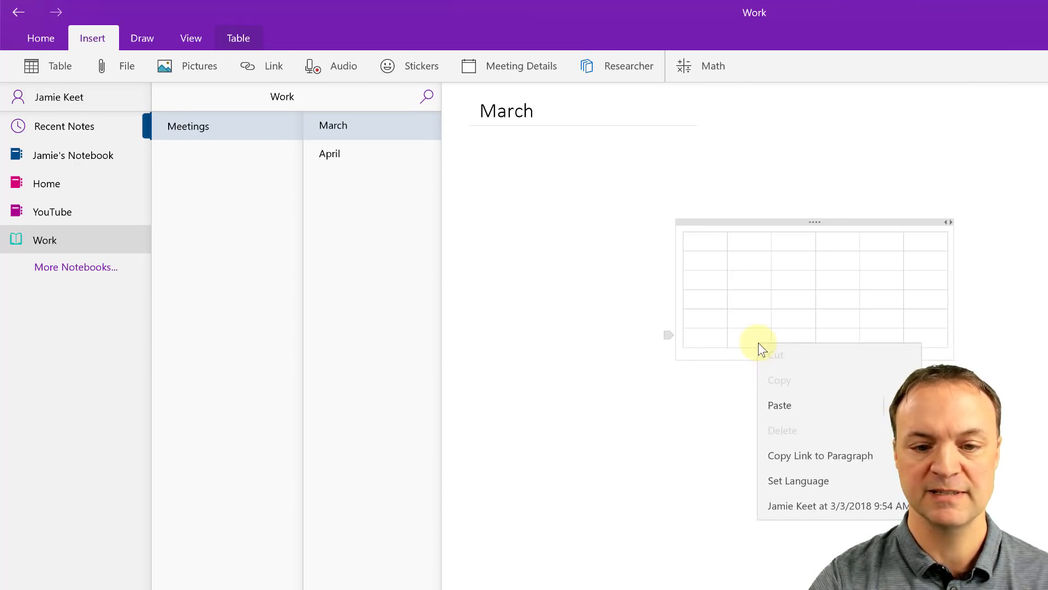
left_click(692, 421)
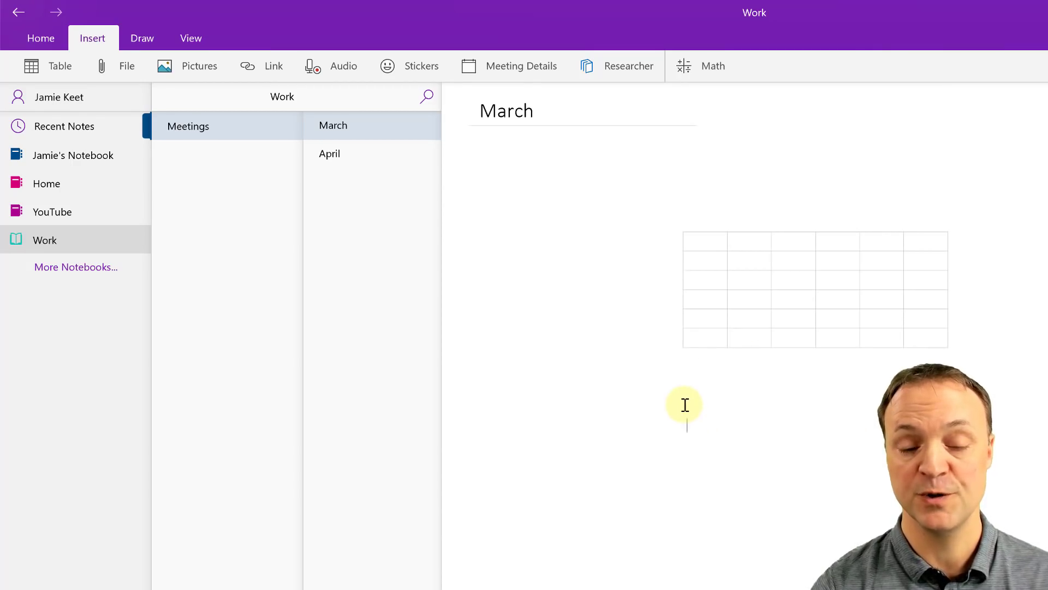
left_click(735, 220)
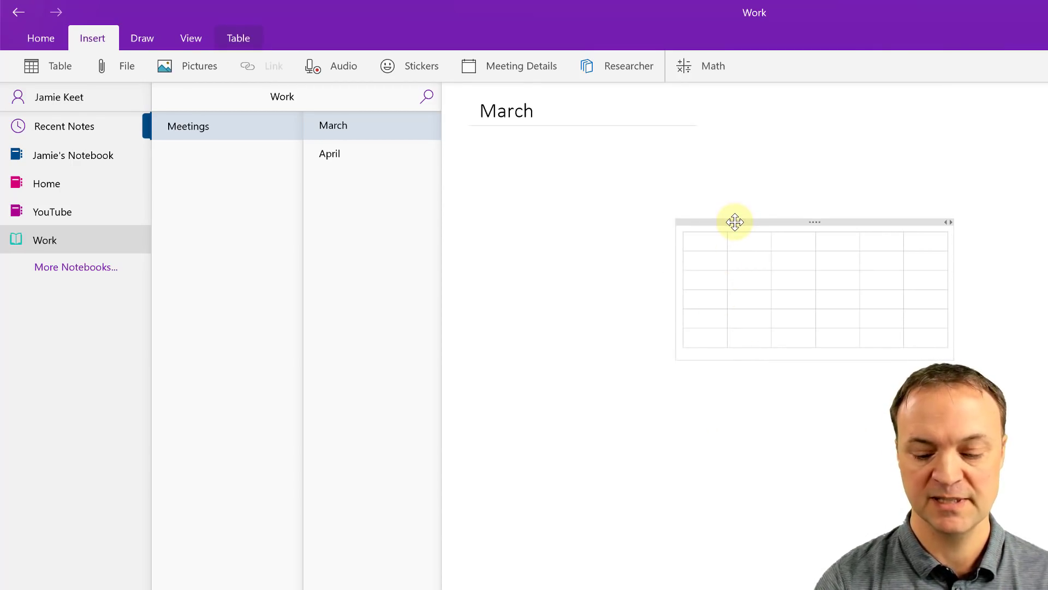
key("Delete")
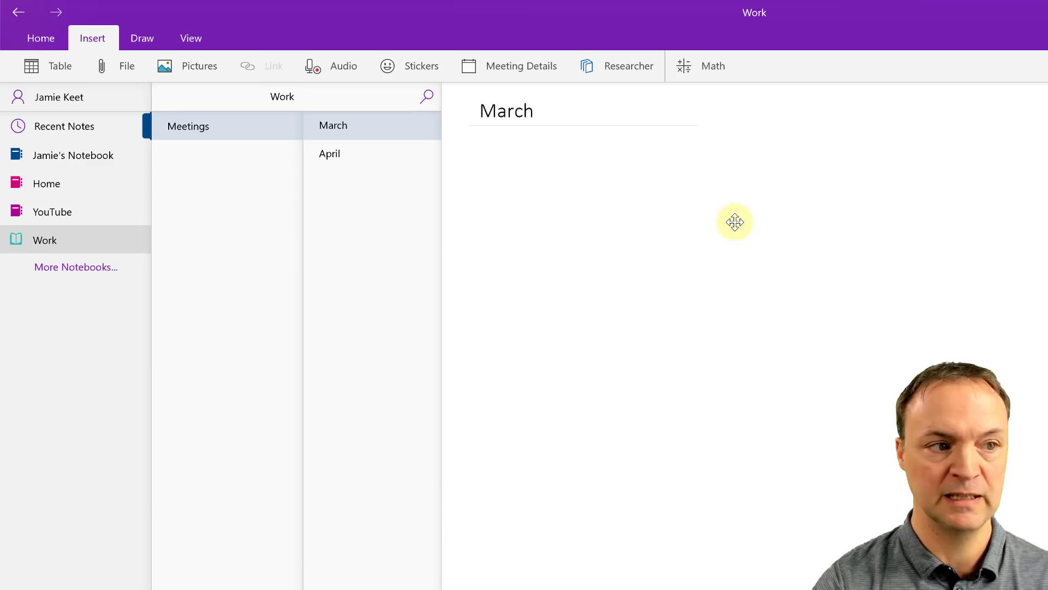
Step: Attach the PowerPoint 'presentation' file to the March page
left_click(121, 76)
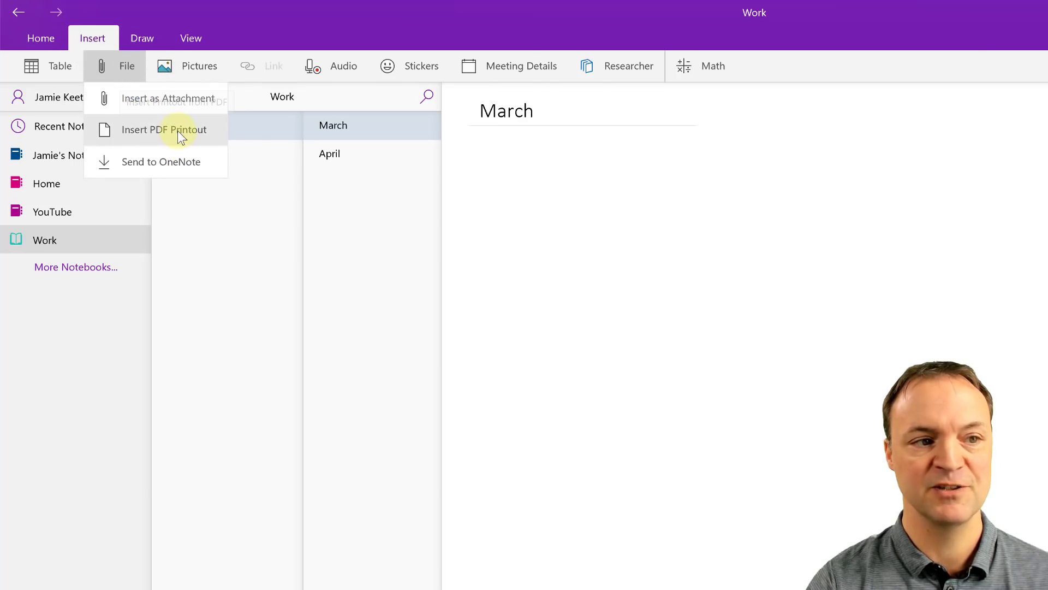
left_click(145, 112)
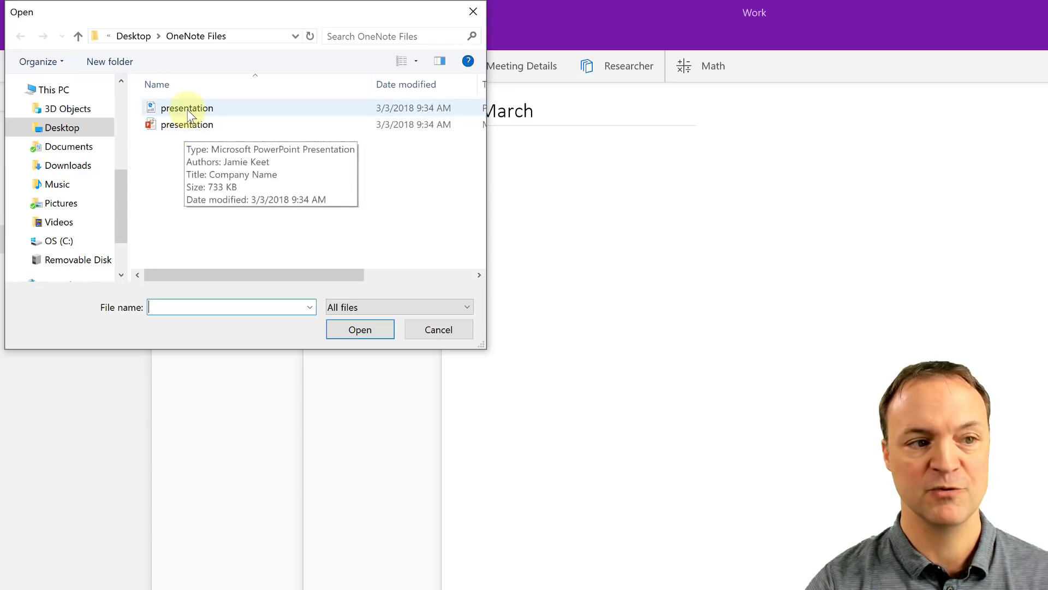
left_click(188, 112)
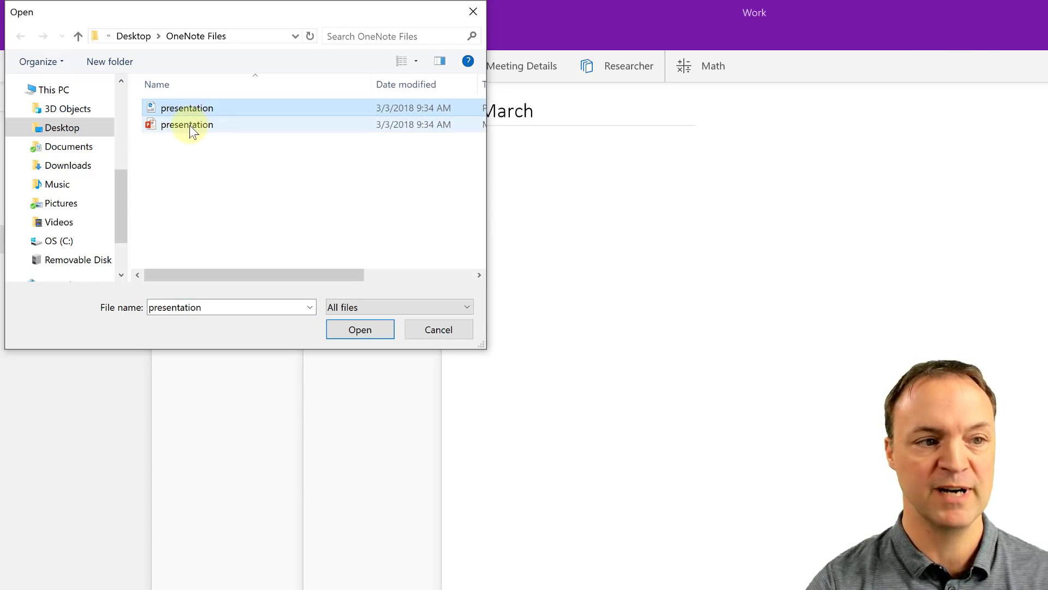
left_click(189, 125)
left_click(362, 329)
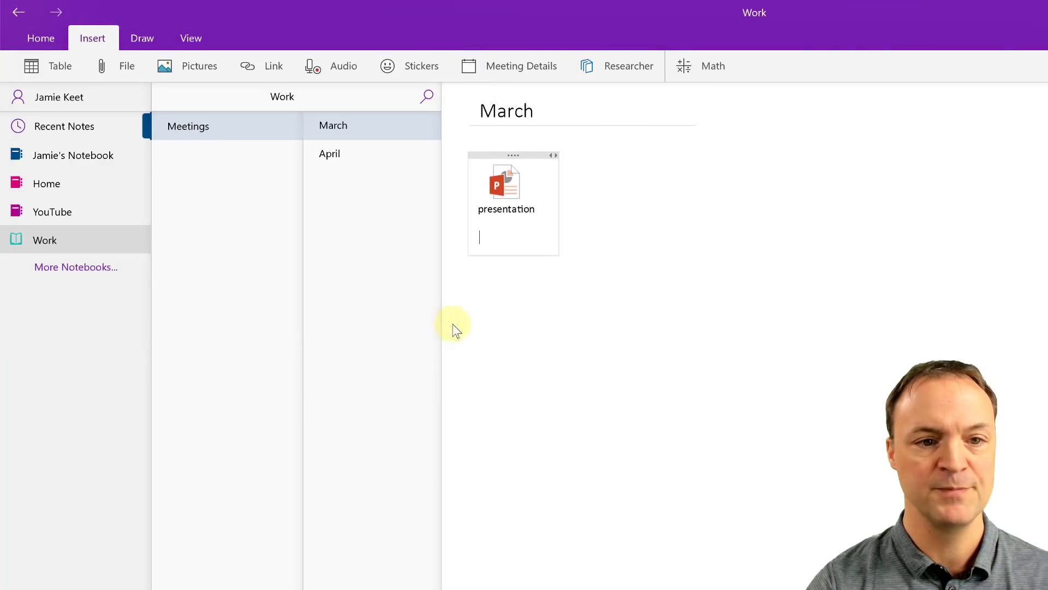
Step: Attach the PDF 'presentation' file and place its icon beside the PowerPoint icon
left_click(573, 387)
left_click(98, 68)
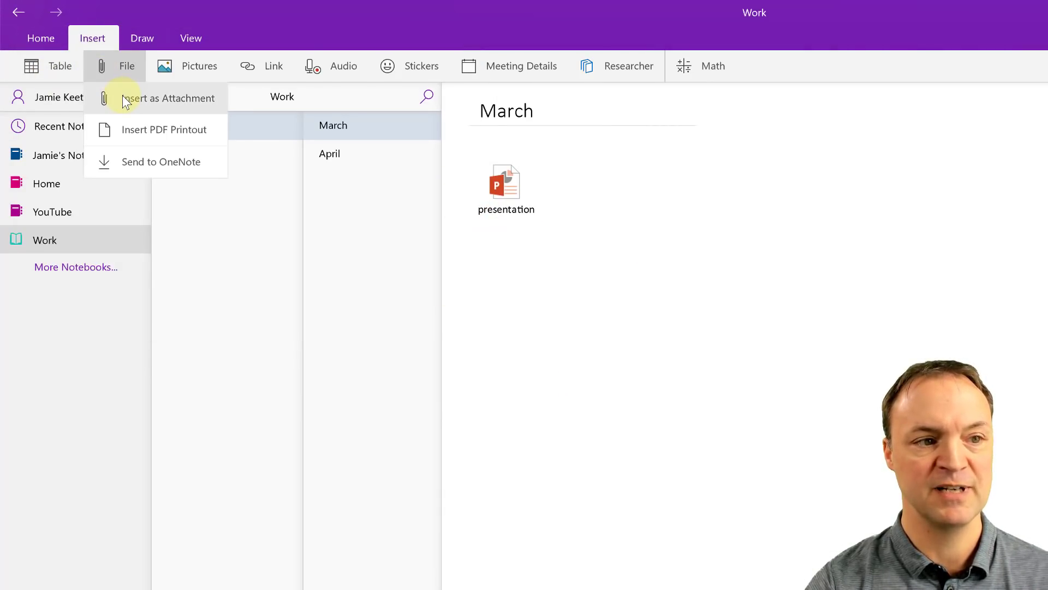
left_click(137, 95)
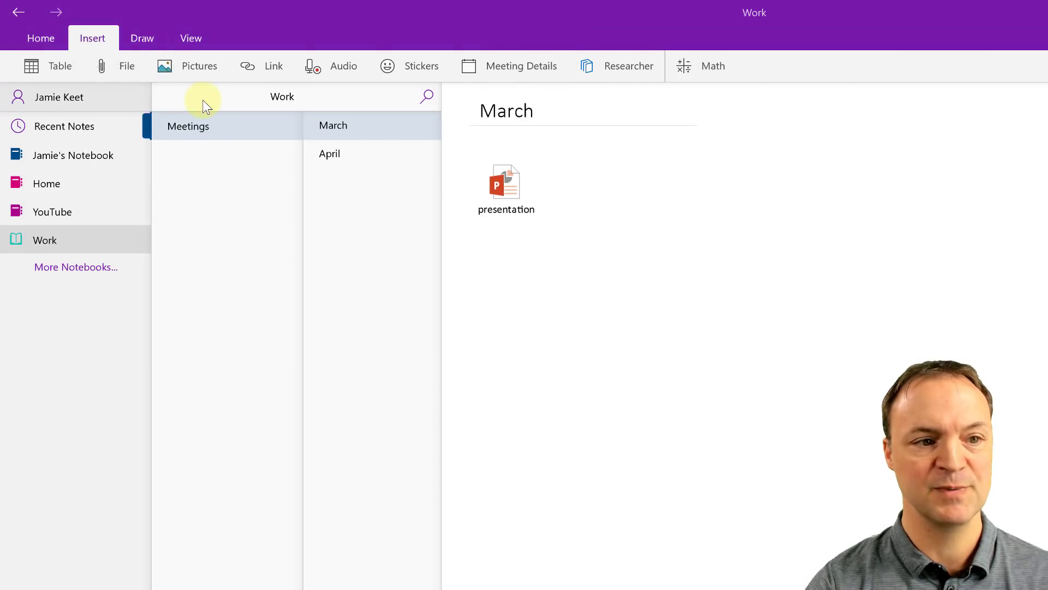
left_click(180, 106)
left_click(360, 329)
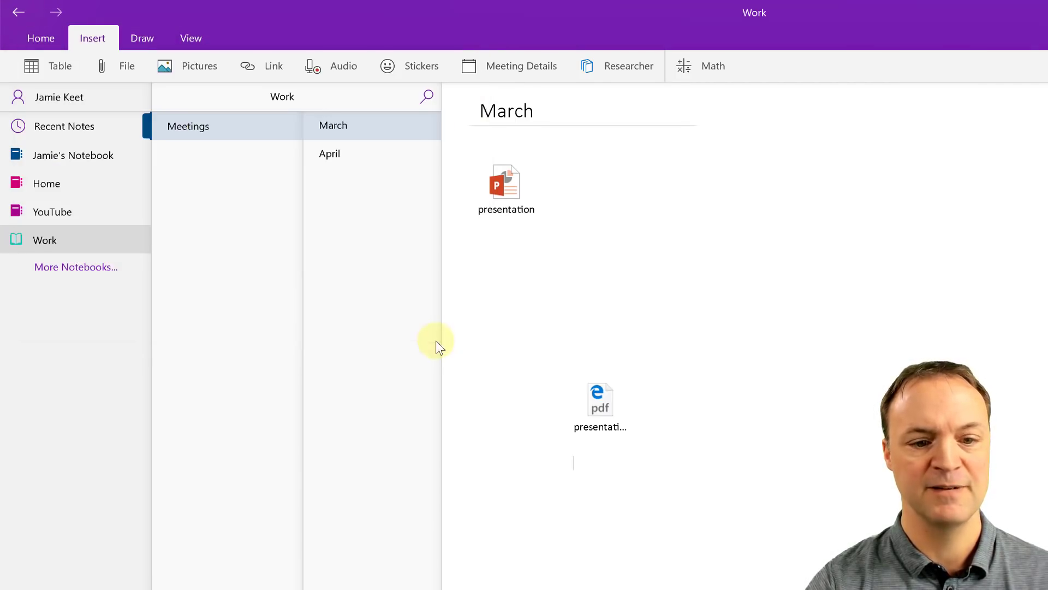
left_click_drag(602, 401, 607, 231)
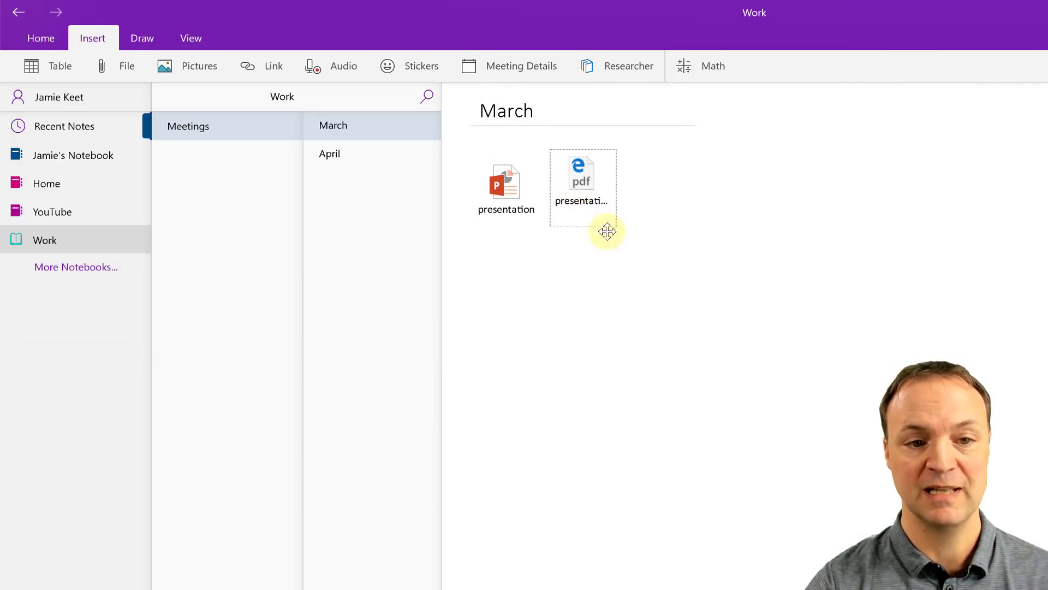
left_click(646, 304)
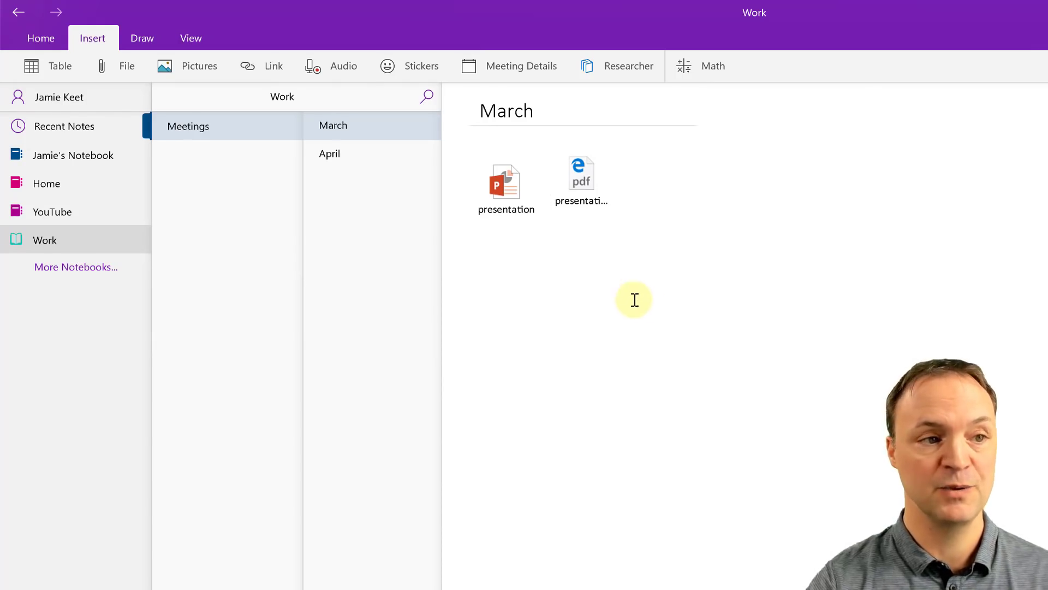
left_click(102, 66)
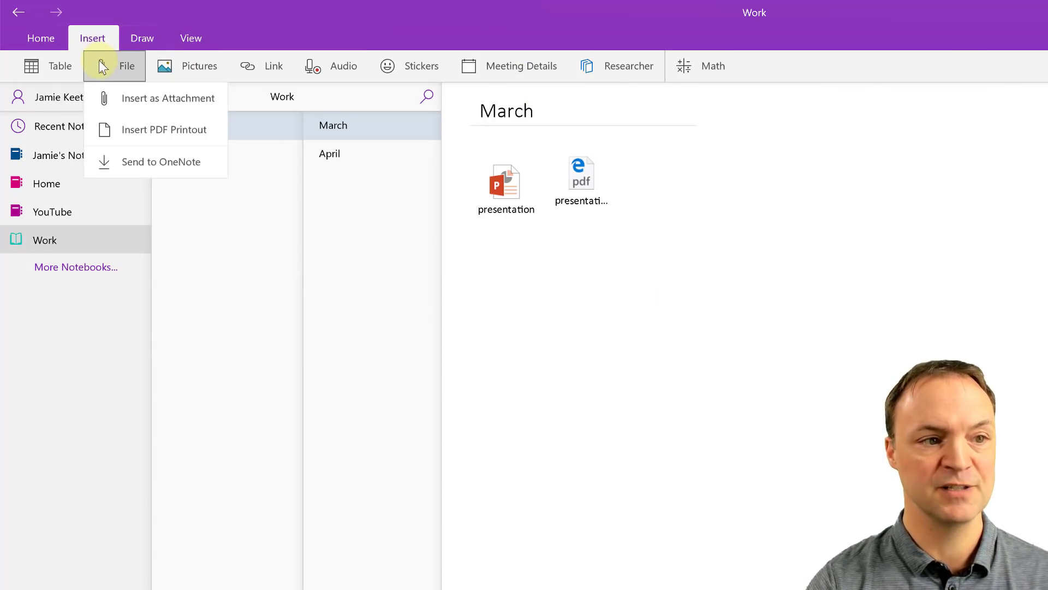
Step: Insert the 'presentation' PDF as printout slide images and scroll through the slides
left_click(173, 130)
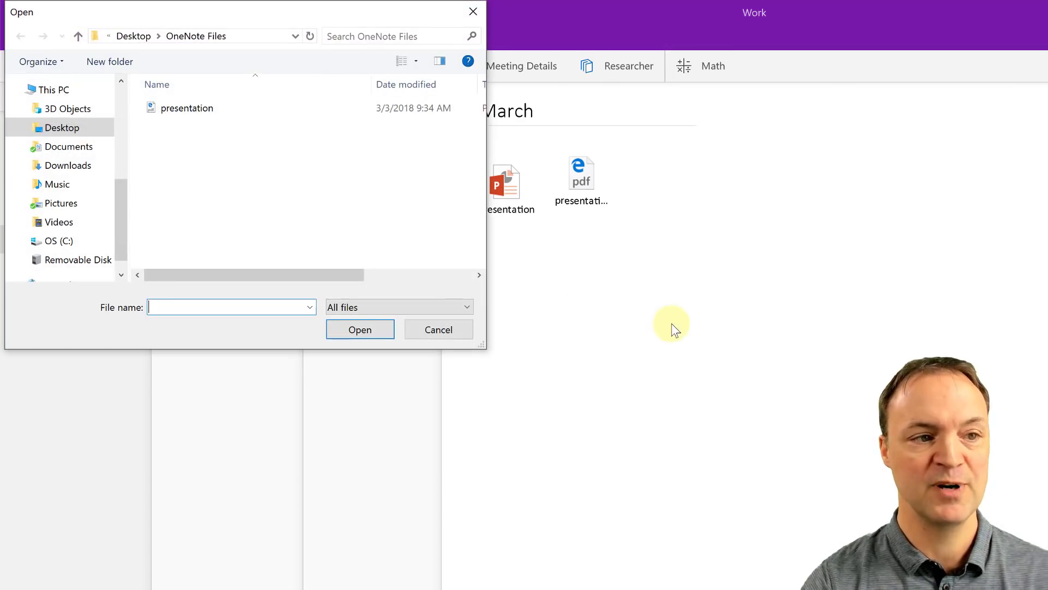
left_click(186, 107)
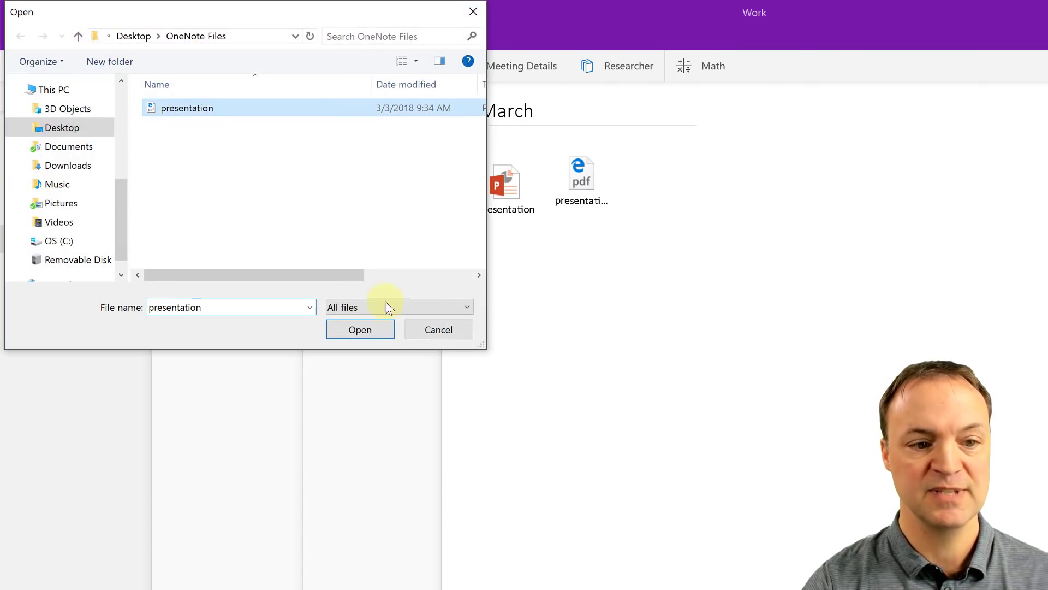
left_click(371, 333)
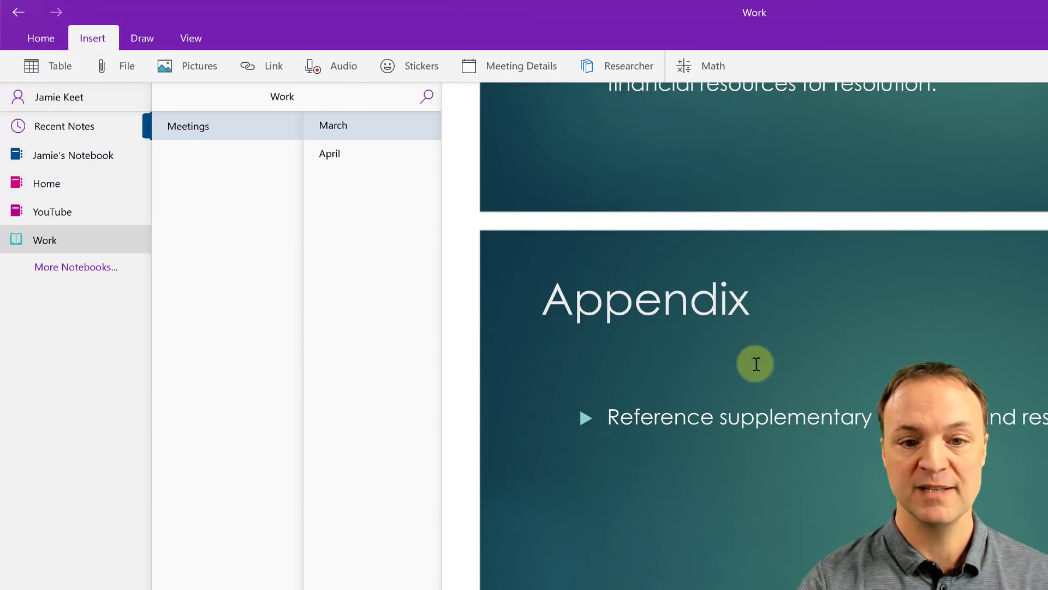
scroll(737, 370, "up", 5)
scroll(881, 391, "down", 6)
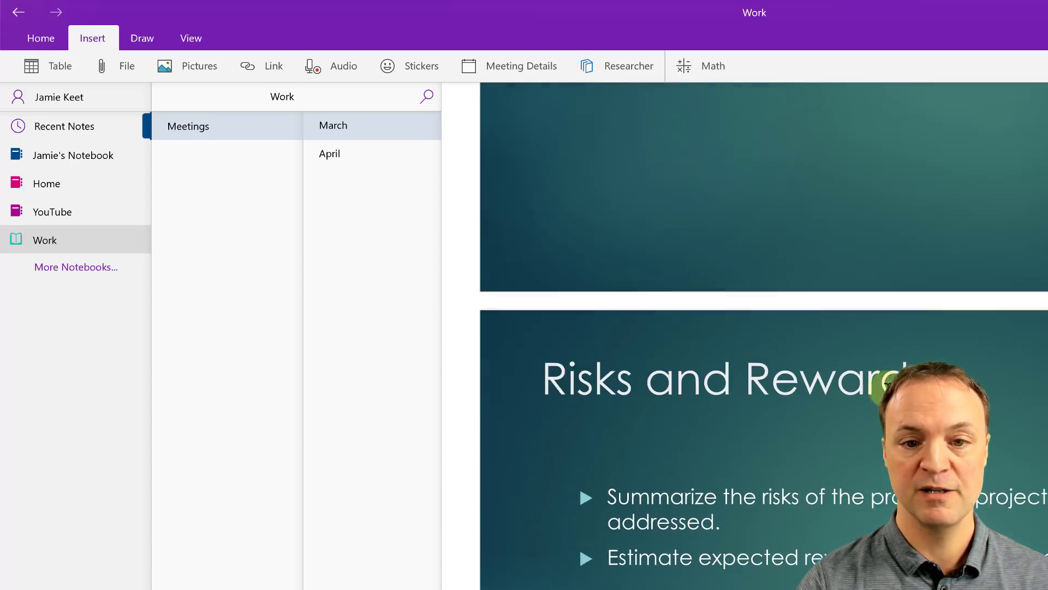
scroll(885, 386, "up", 6)
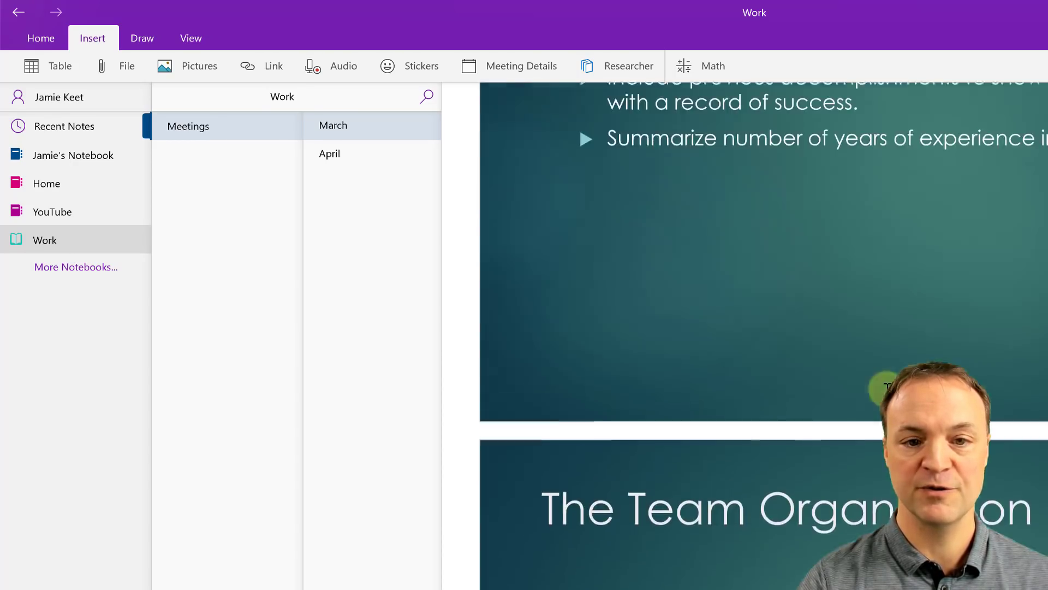
scroll(885, 386, "up", 3)
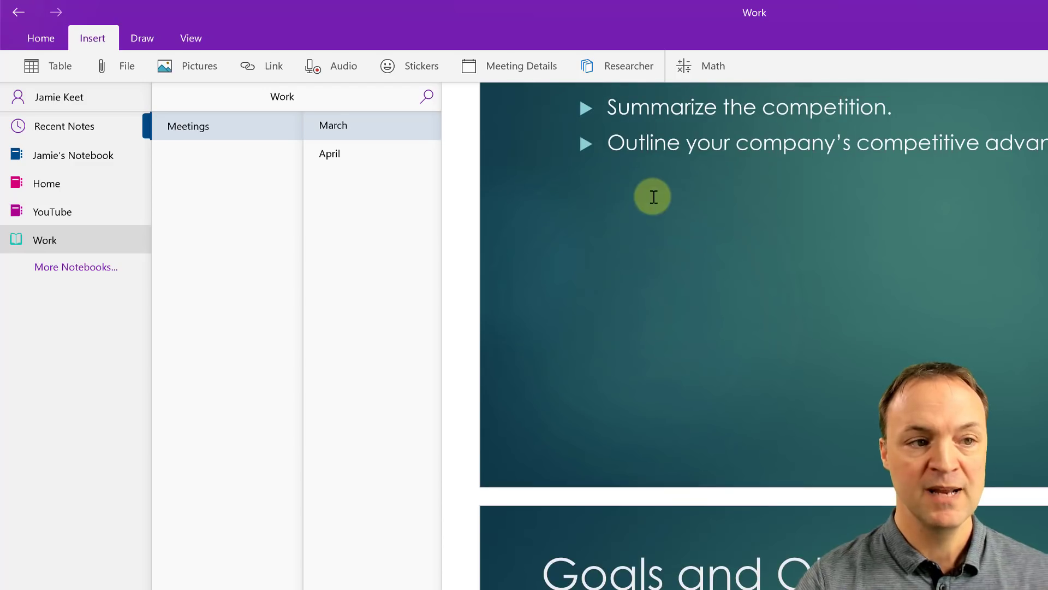
Step: Zoom out five times so several slides fit, then restore OneNote to a smaller window
left_click(189, 38)
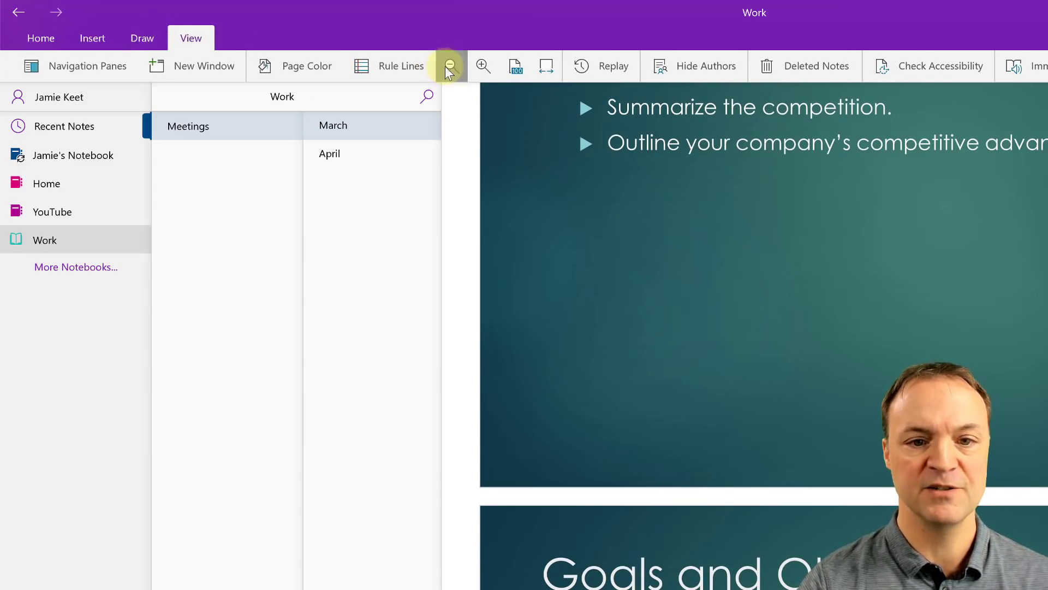
left_click(450, 66)
left_click(449, 66)
left_click(449, 66)
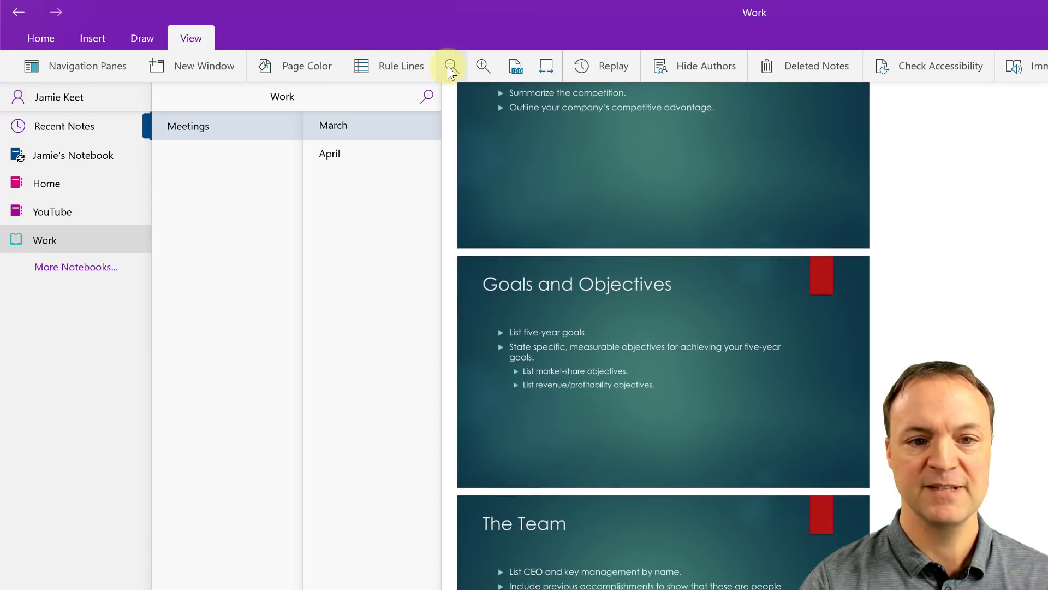
left_click(450, 69)
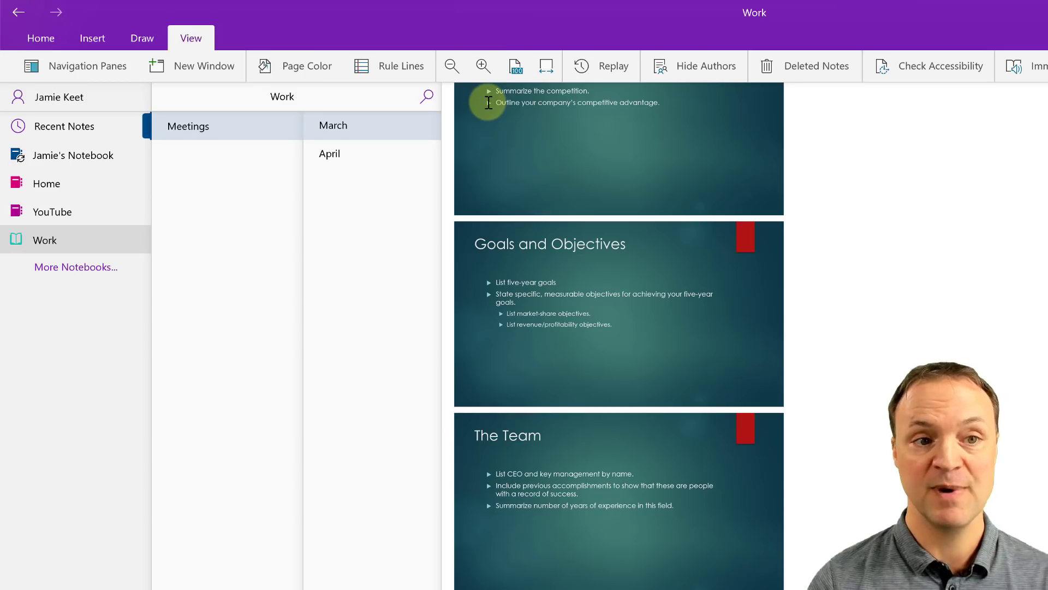
left_click(450, 70)
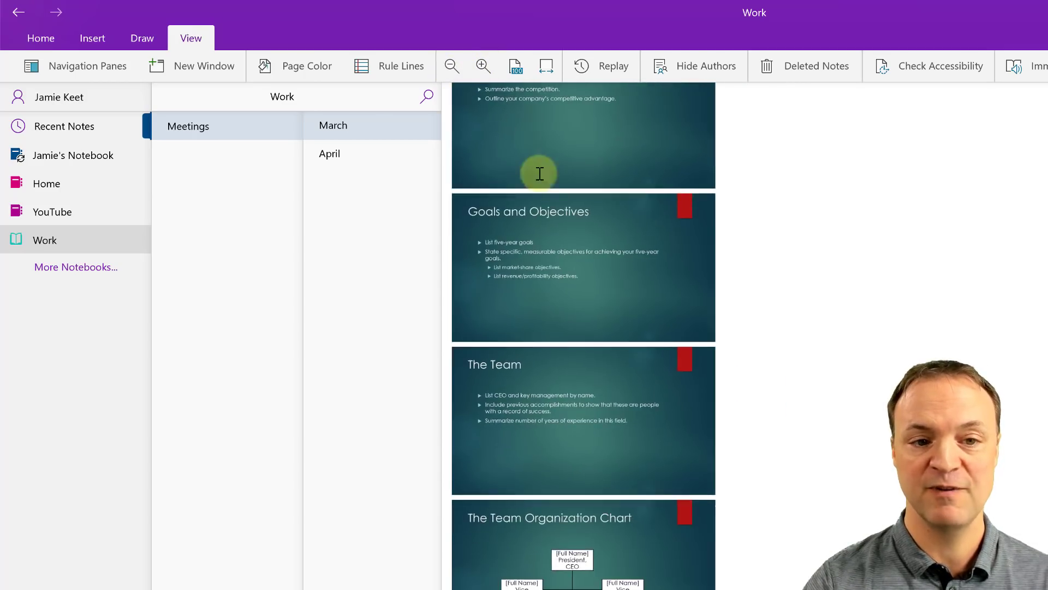
scroll(540, 180, "up", 10)
scroll(587, 233, "up", 1)
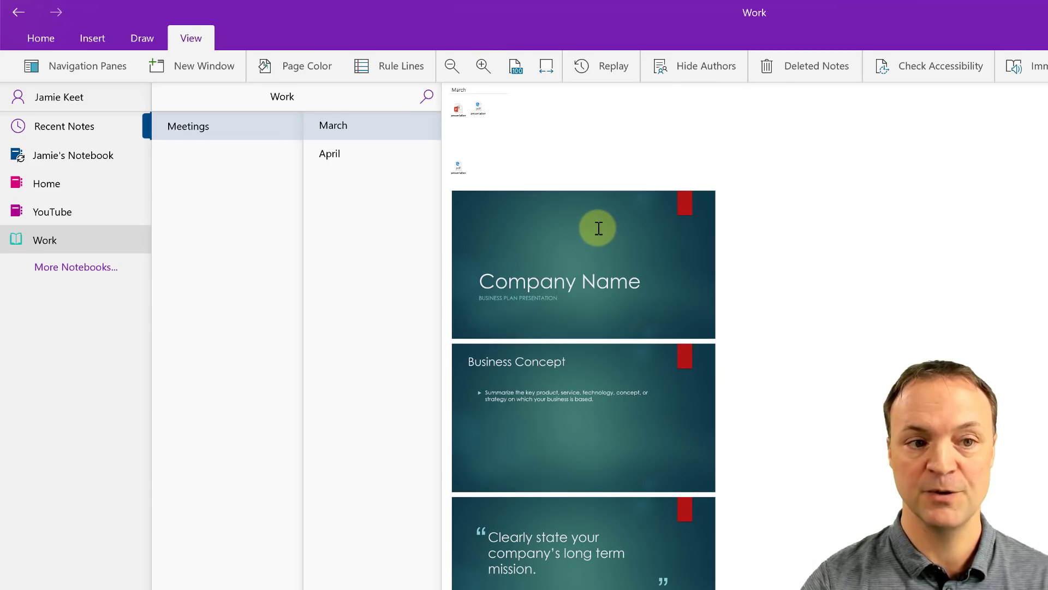
scroll(599, 223, "down", 15)
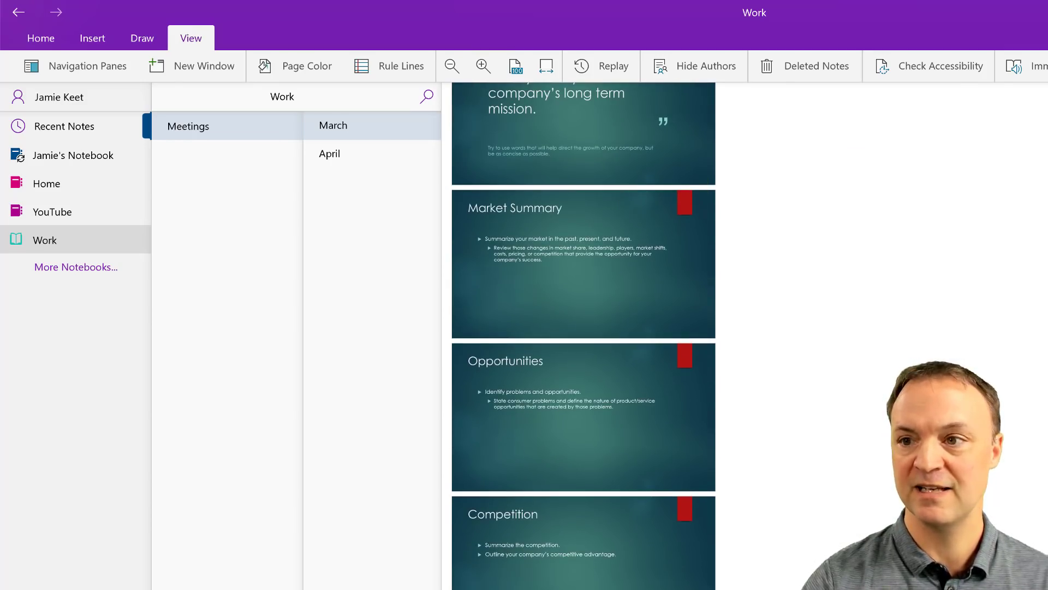
key("super+Down")
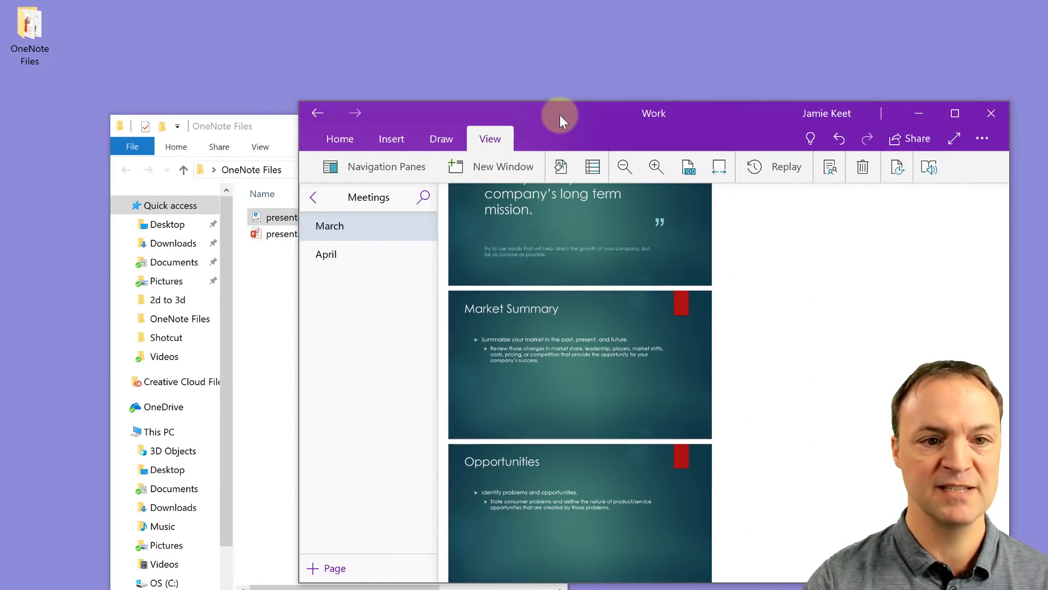
Step: Drag the PowerPoint presentation from File Explorer onto the March page, cancelling the PDF drop
left_click_drag(562, 114, 932, 88)
left_click(291, 218)
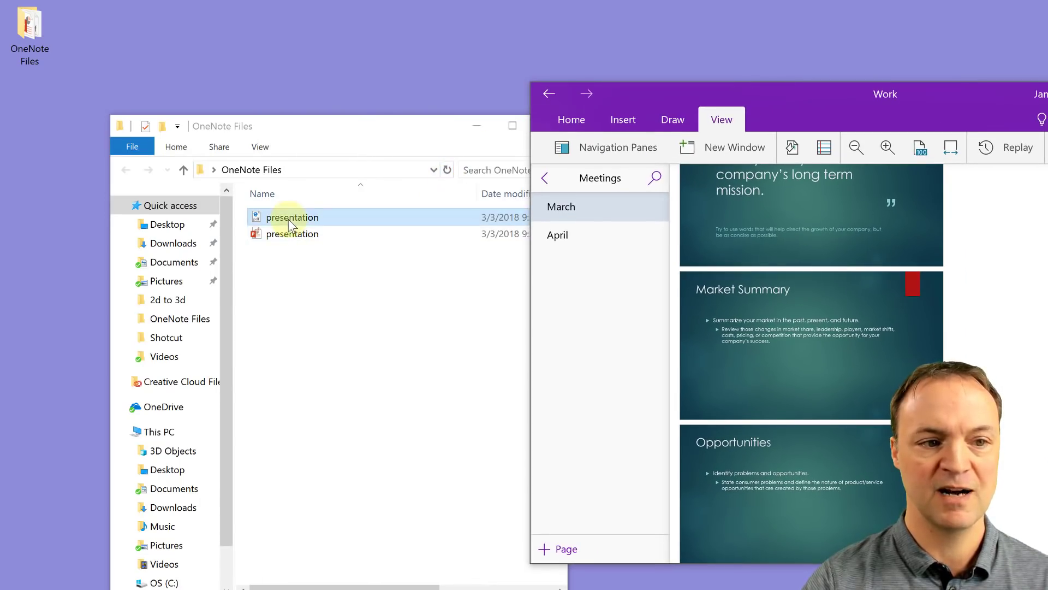
left_click_drag(284, 234, 1006, 273)
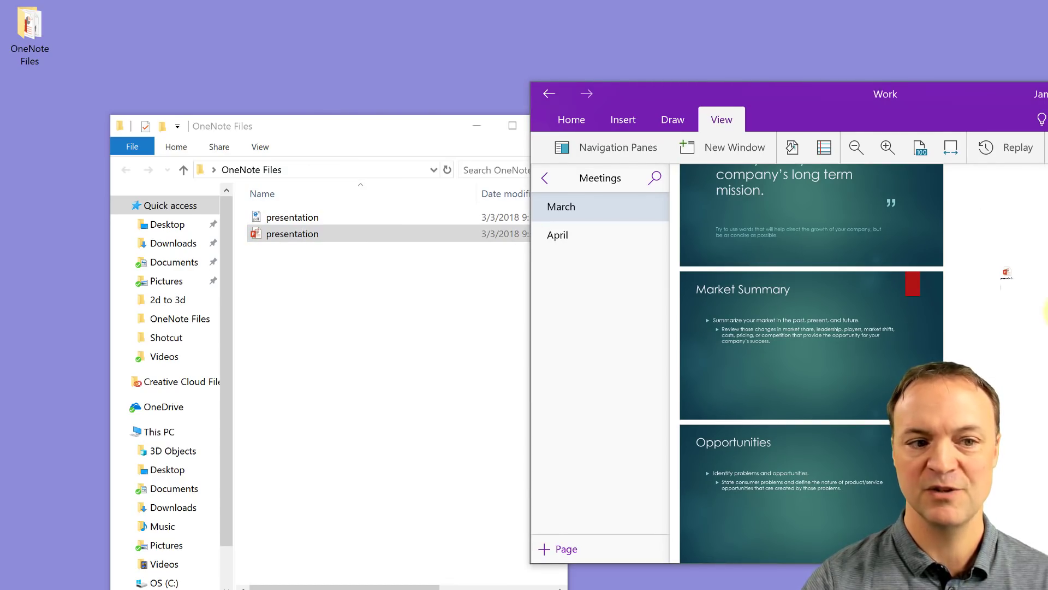
left_click_drag(256, 225, 999, 393)
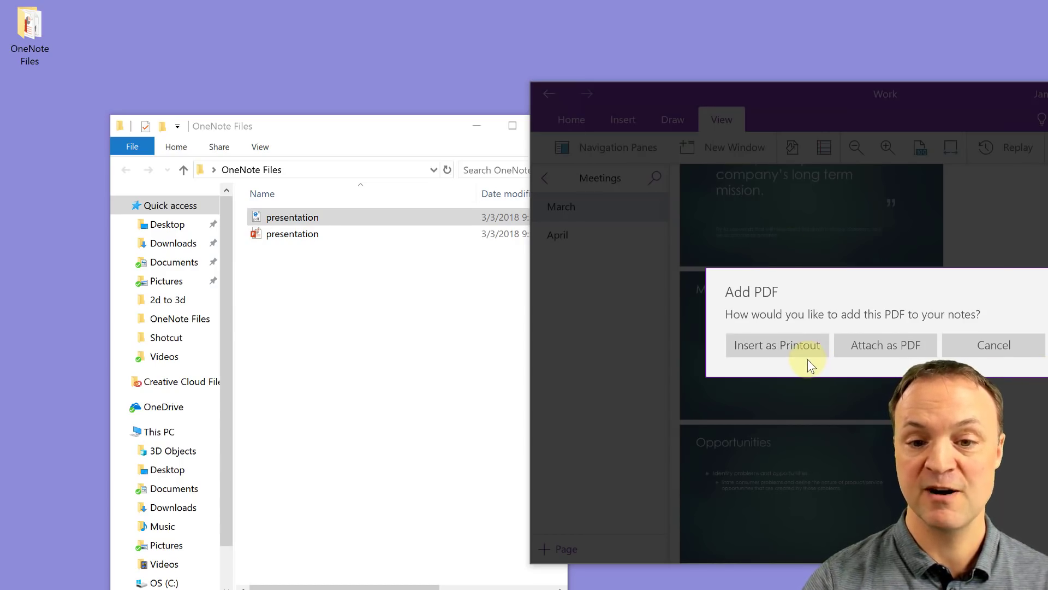
left_click(1009, 348)
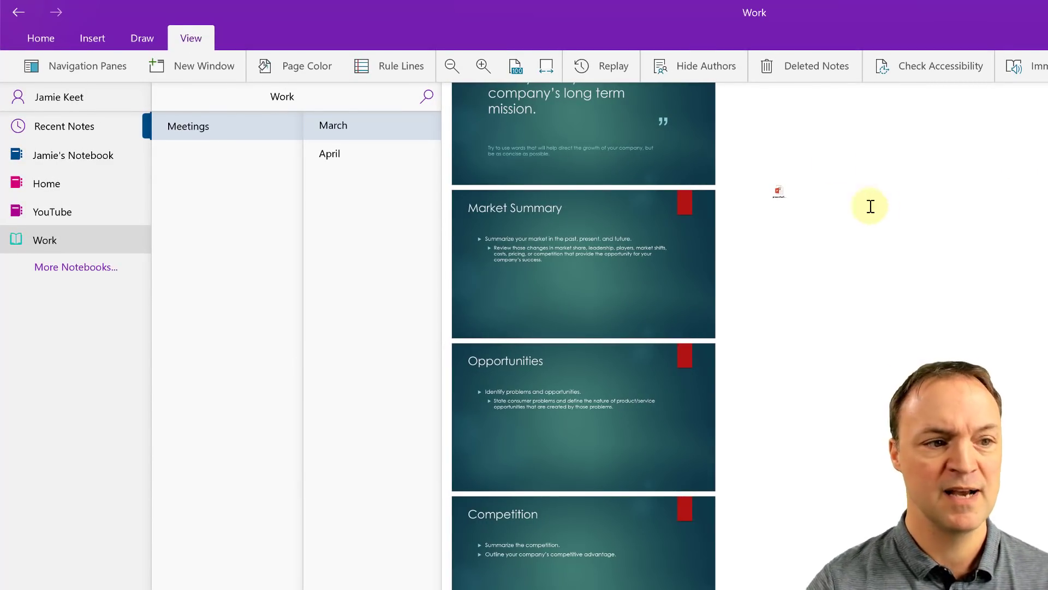
Step: Insert the IMG_0440 photo from file onto the April page
left_click(342, 155)
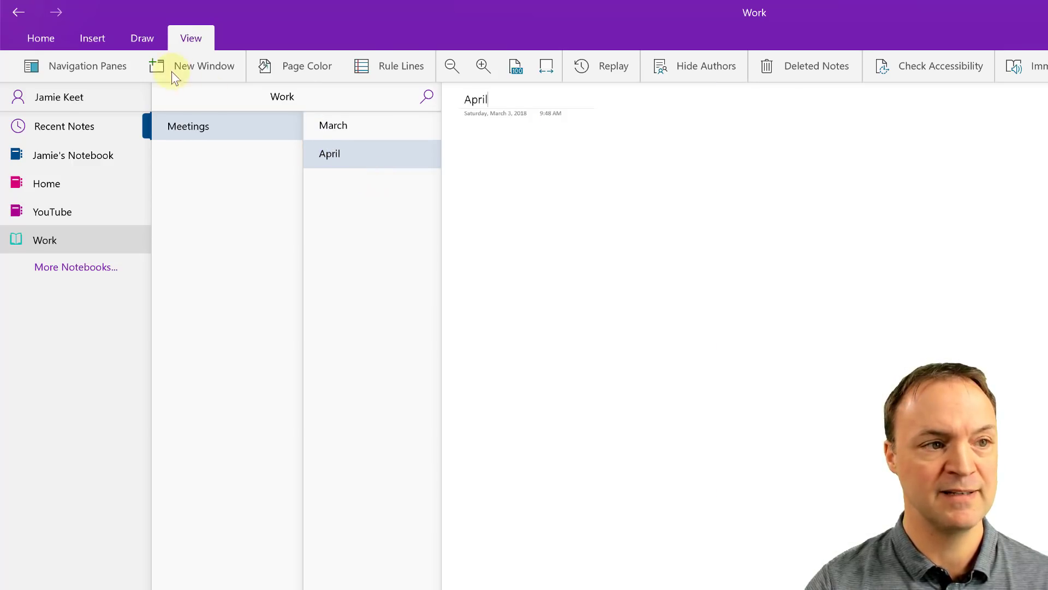
left_click(95, 39)
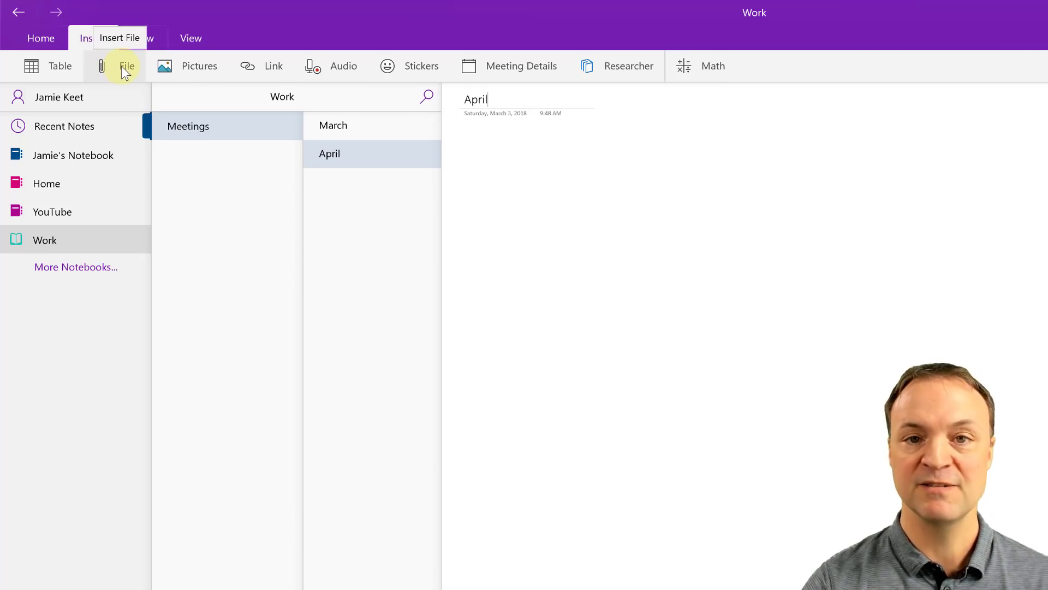
left_click(179, 71)
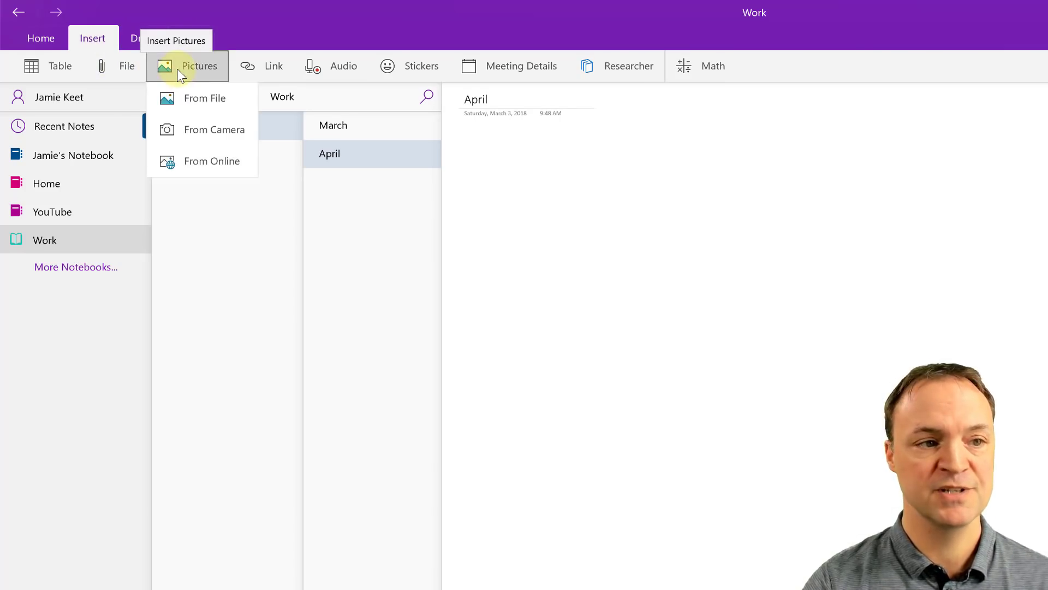
left_click(211, 103)
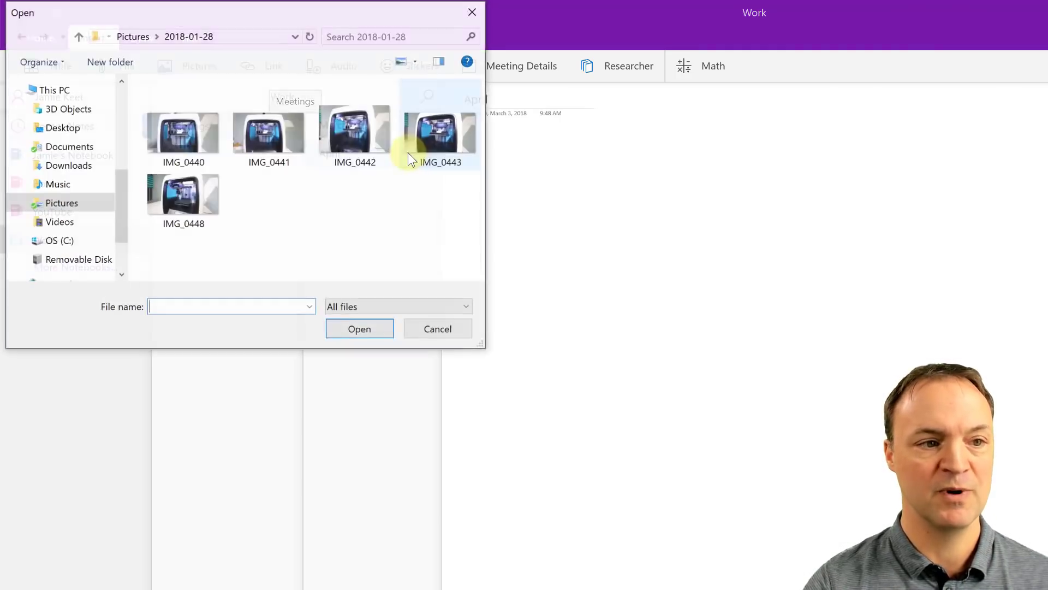
left_click(175, 145)
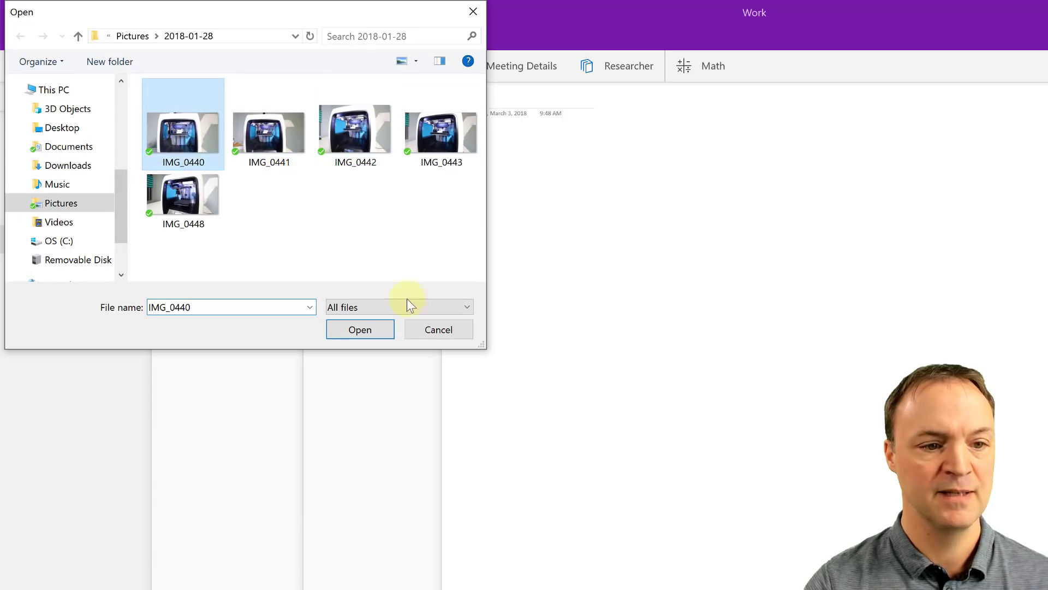
left_click(377, 327)
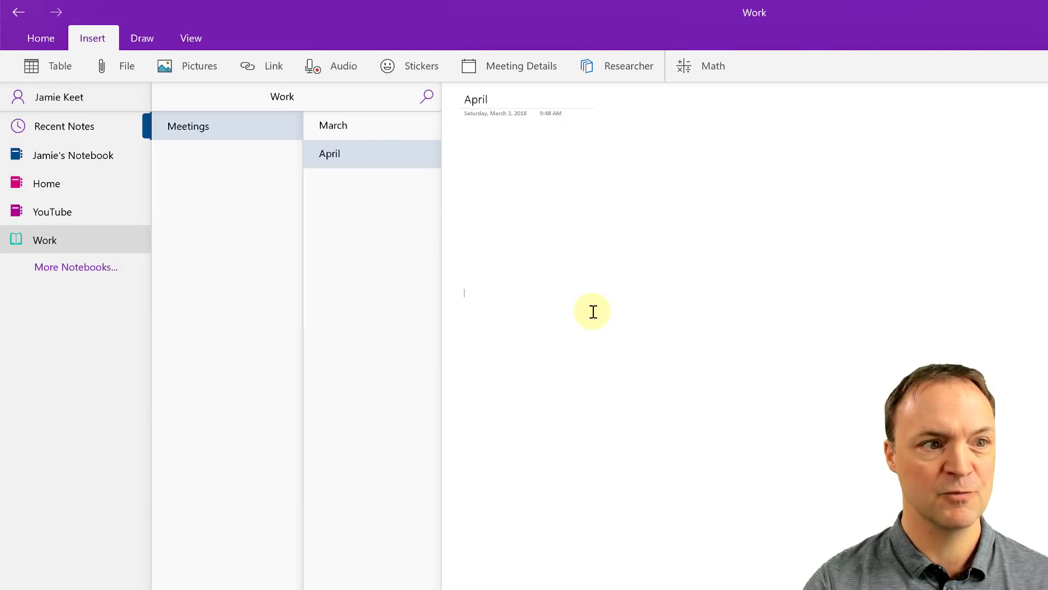
Step: Enlarge the printer photo by its corner handle and shift it toward the right
left_click(592, 213)
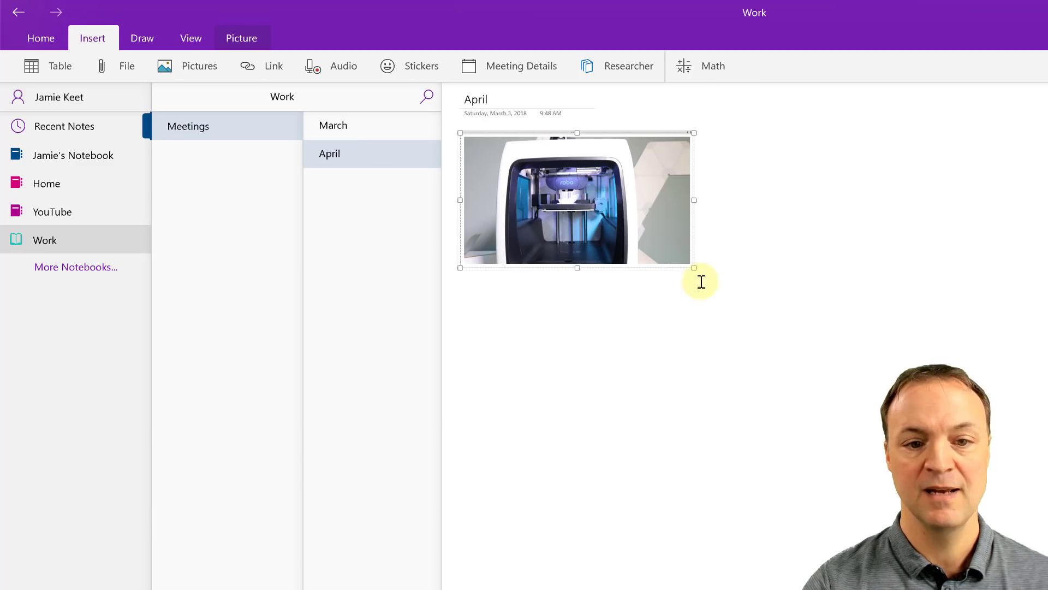
left_click_drag(693, 267, 840, 351)
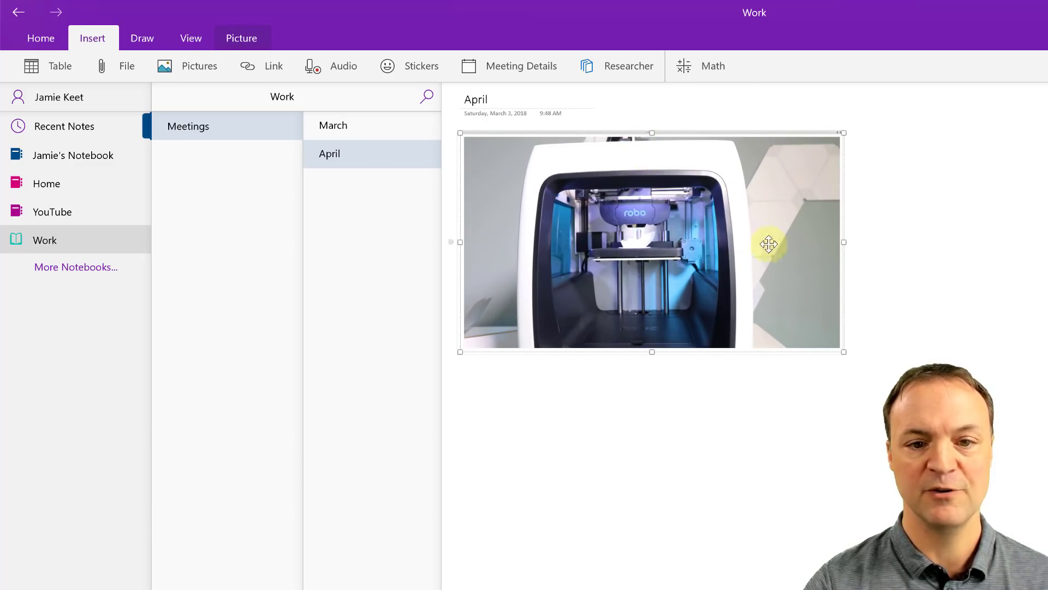
left_click_drag(767, 243, 752, 245)
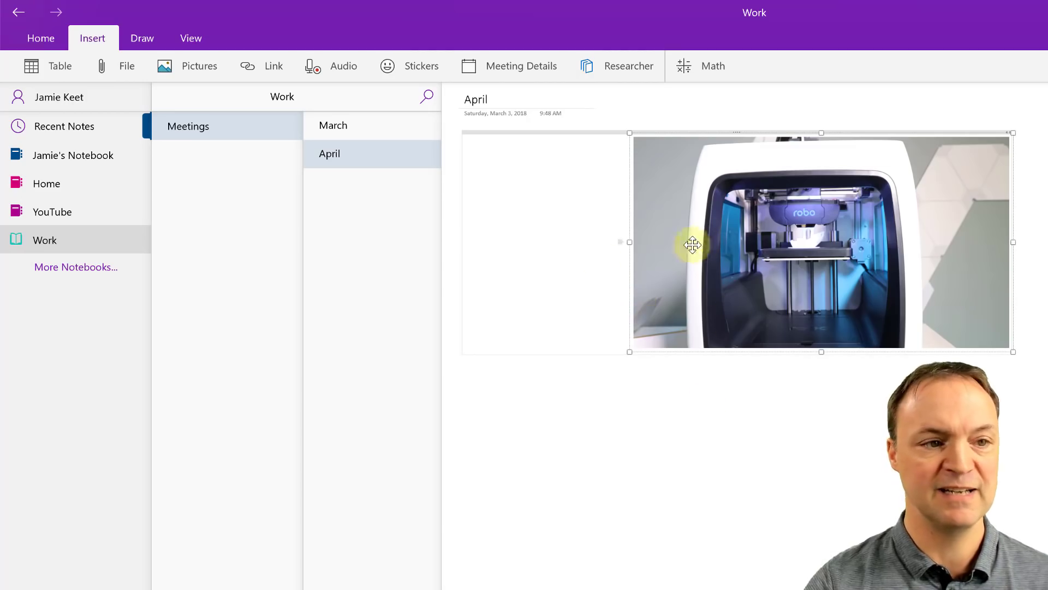
left_click(664, 403)
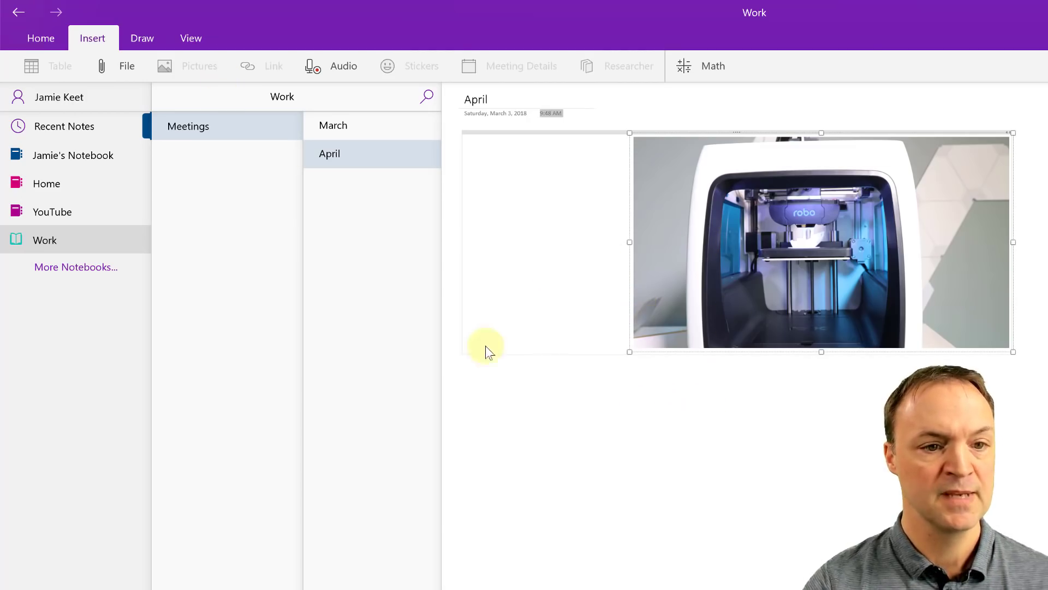
left_click(675, 483)
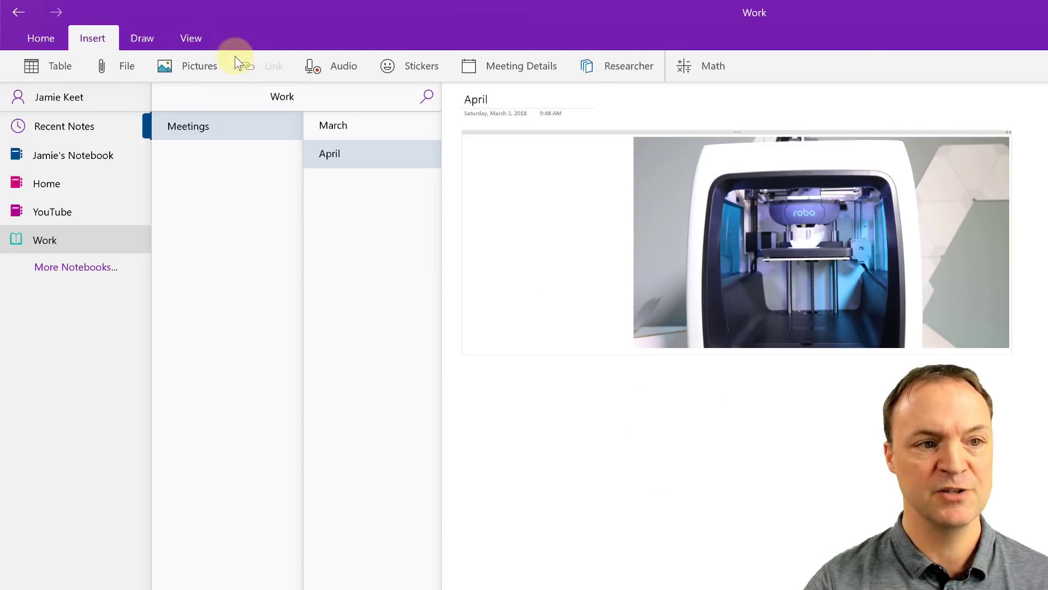
left_click(587, 456)
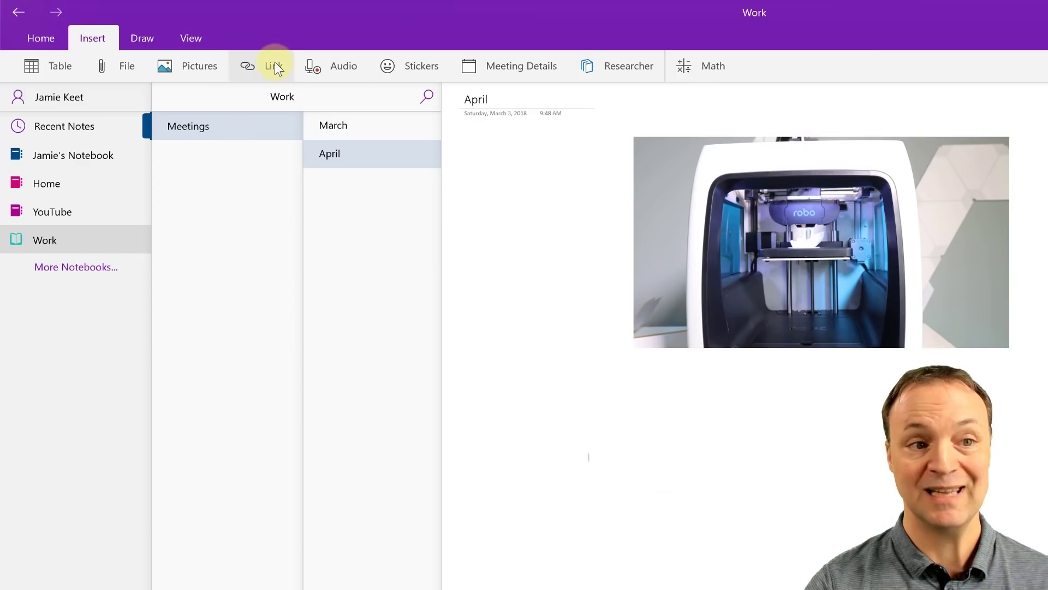
left_click(272, 64)
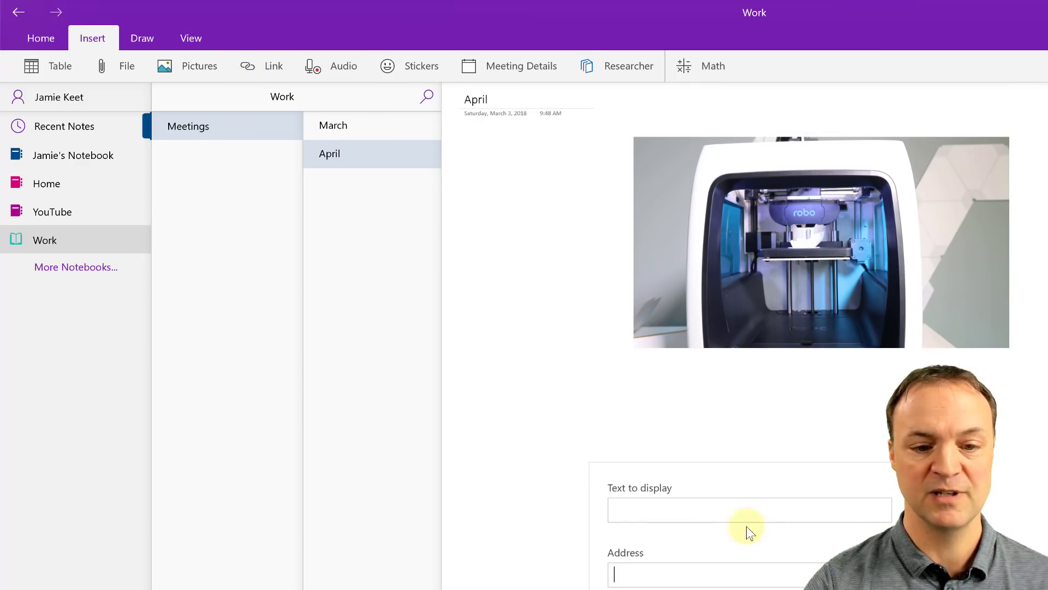
left_click(672, 505)
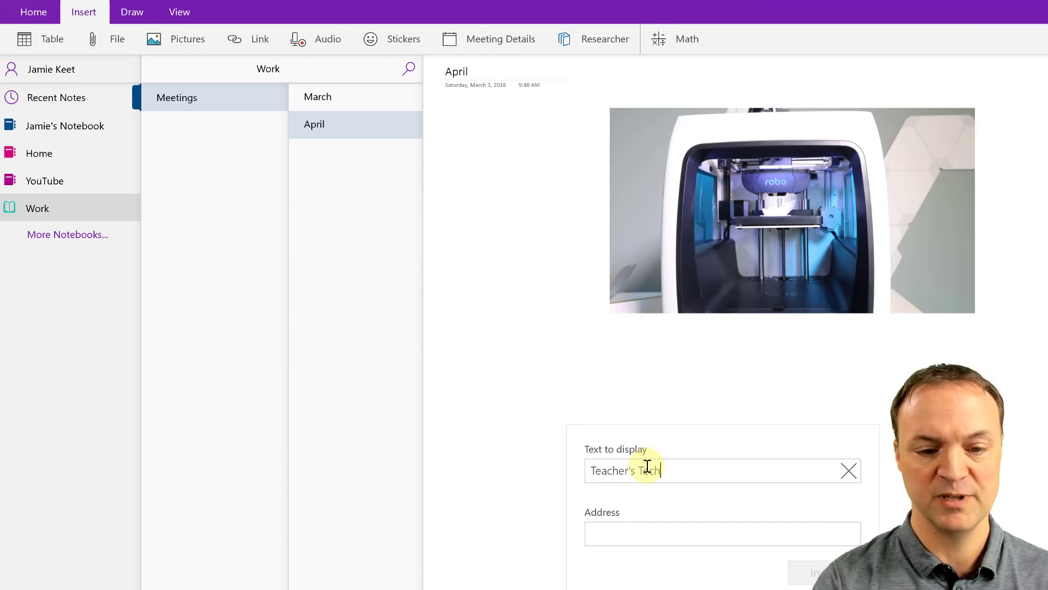
left_click(646, 536)
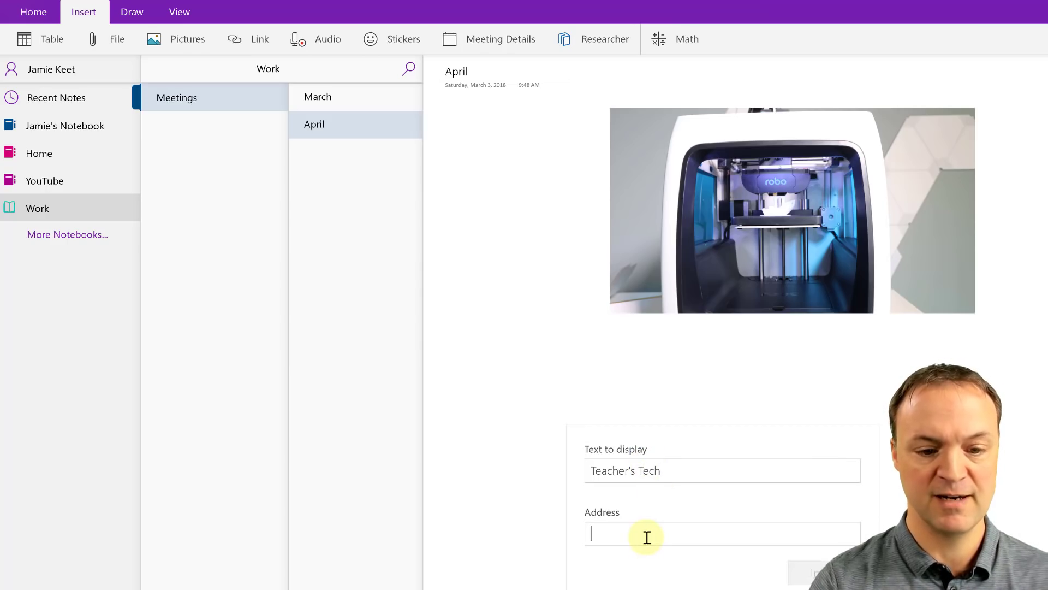
type("http://teac")
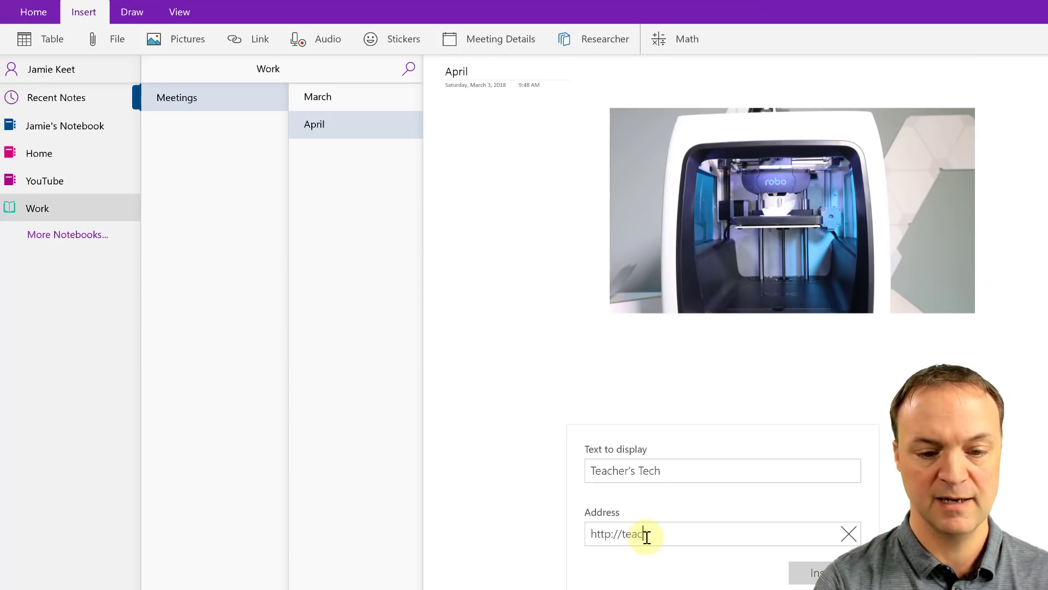
type("hers.tech")
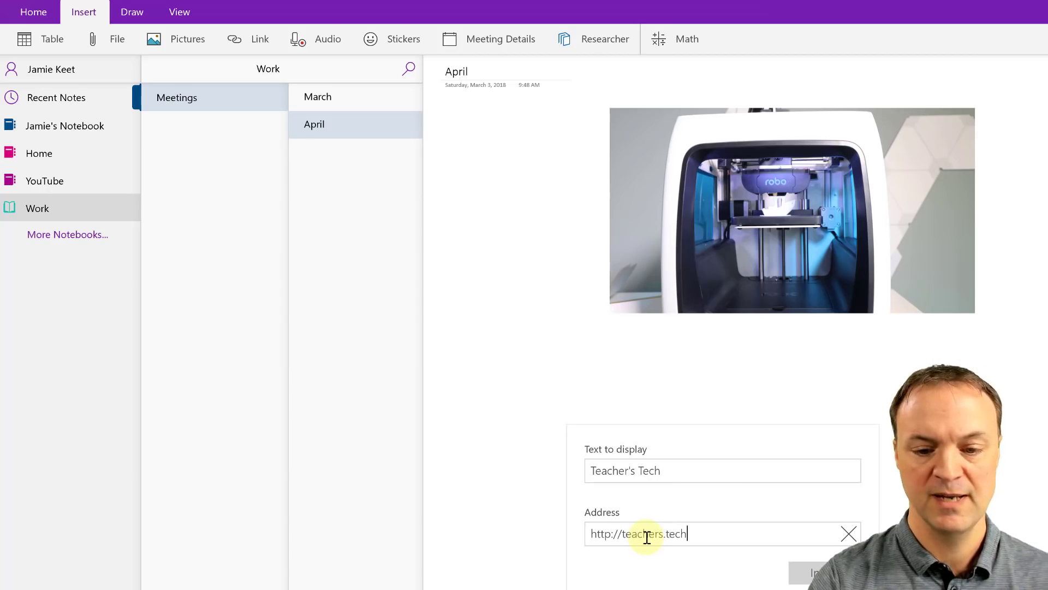
left_click(794, 570)
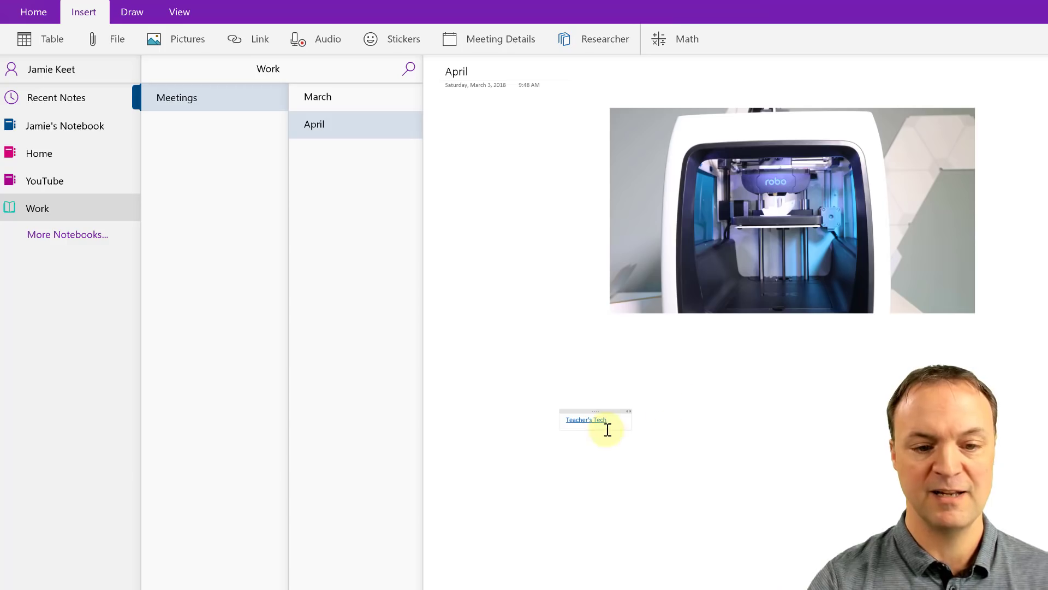
Step: Record a roughly nine-second audio clip on the April page
left_click(619, 530)
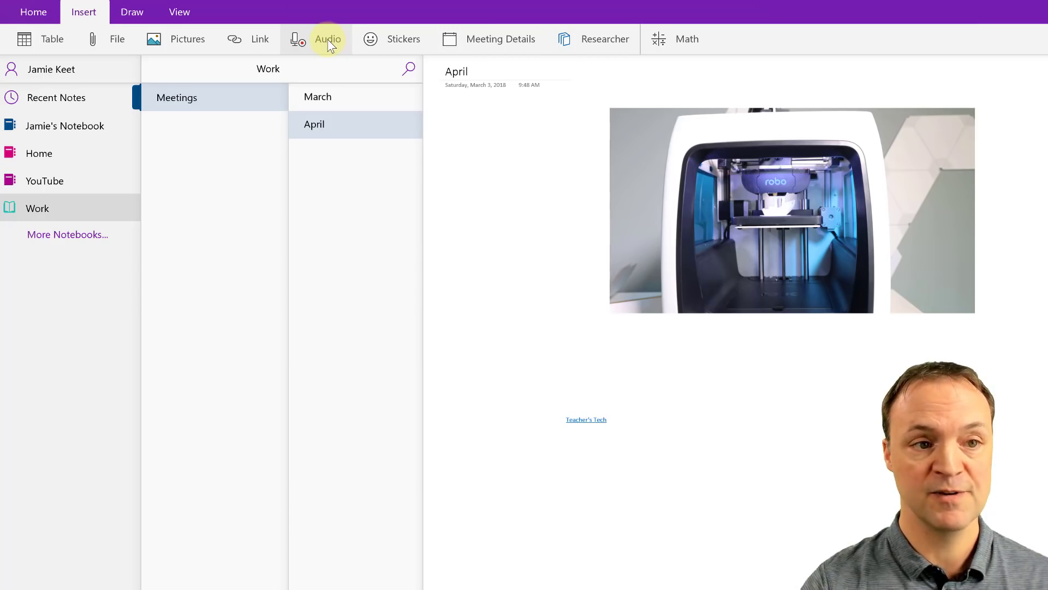
left_click(326, 41)
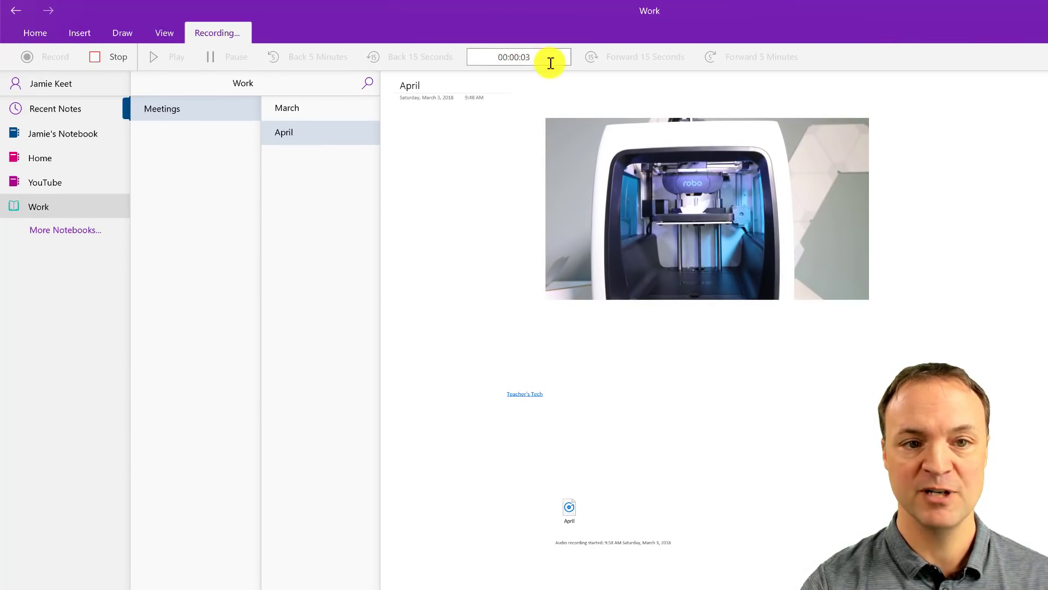
left_click(97, 57)
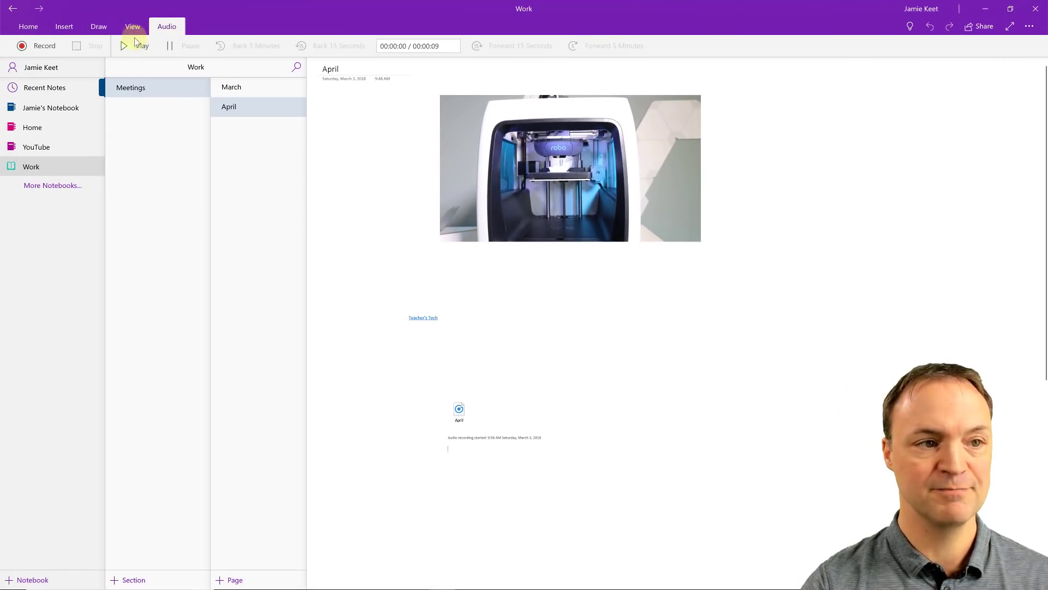
Step: Zoom the April page in three steps to enlarge the audio clip
left_click(132, 26)
left_click(335, 46)
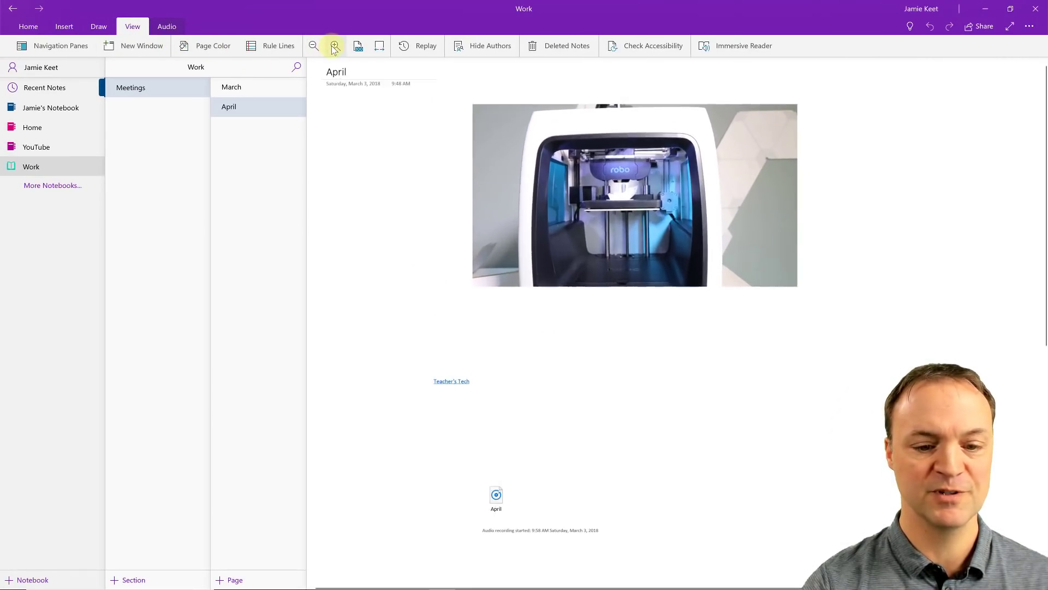
left_click(335, 45)
scroll(566, 359, "down", 8)
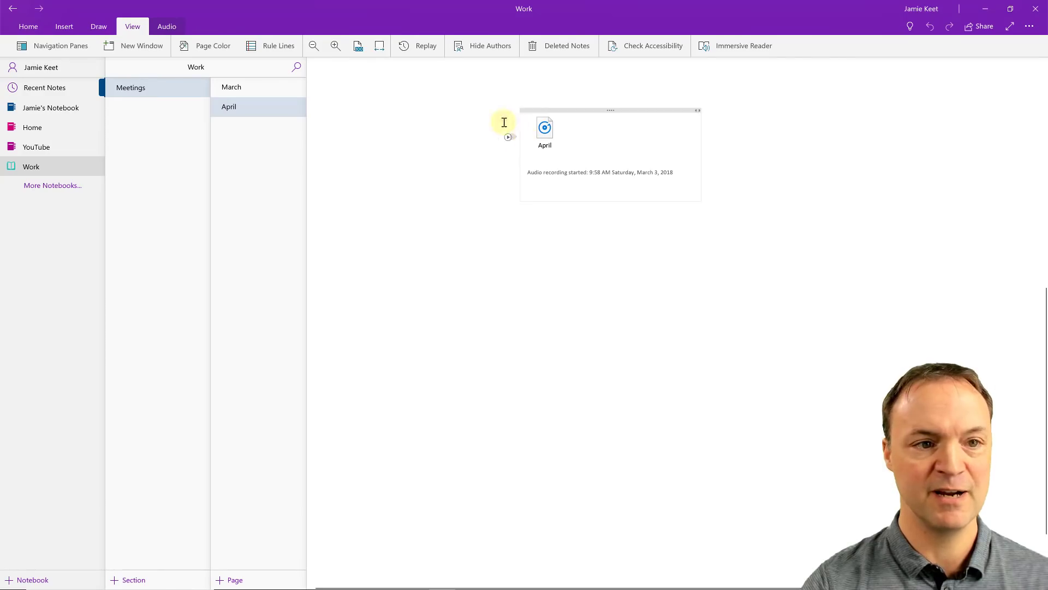
left_click(335, 45)
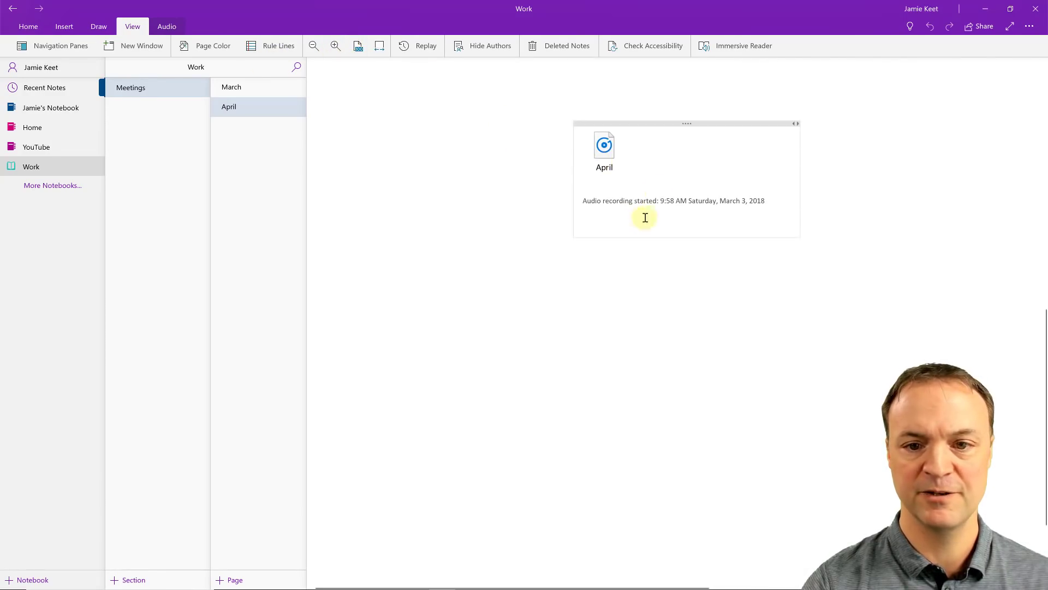
Step: Play the April audio clip, then pause the playback
left_click(604, 146)
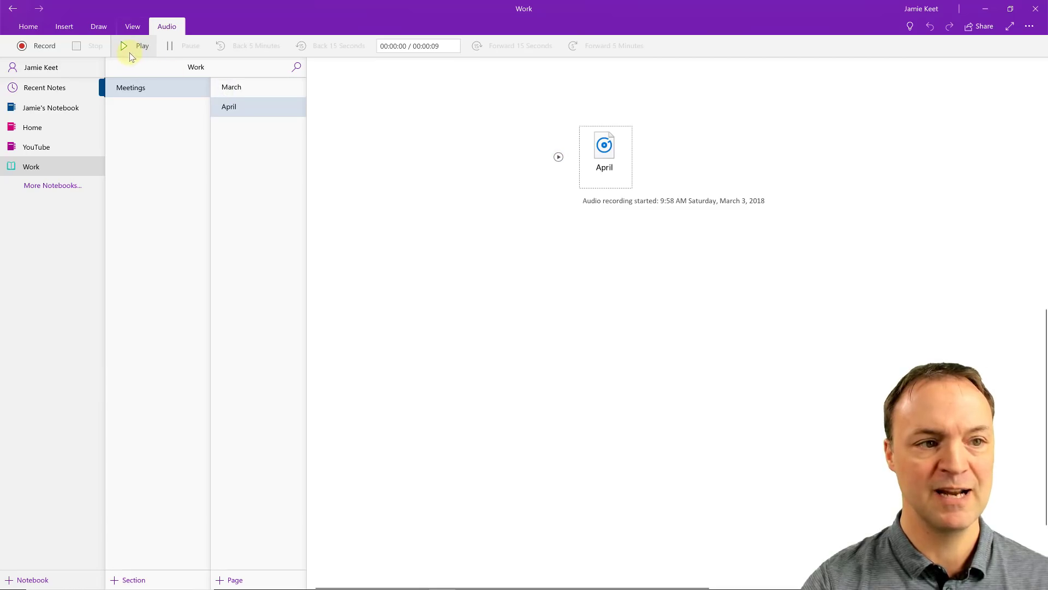
left_click(558, 158)
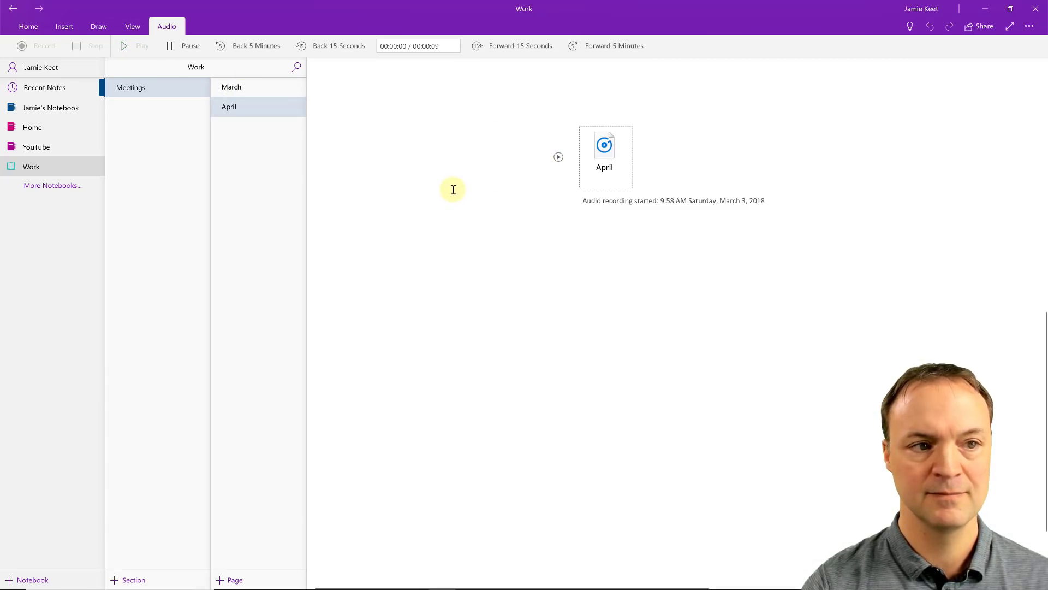
left_click(169, 48)
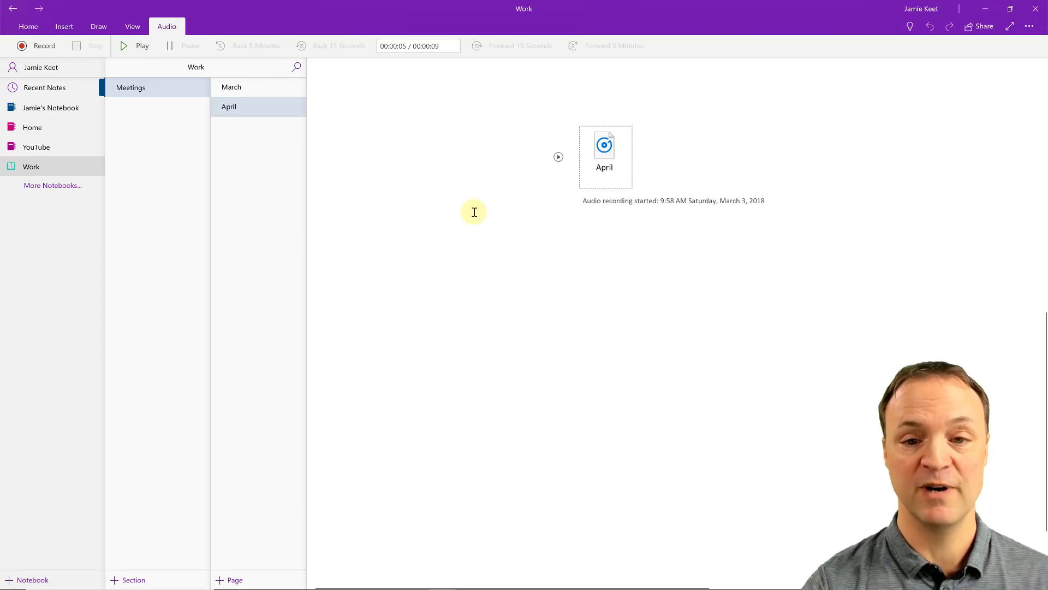
scroll(461, 203, "up", 10)
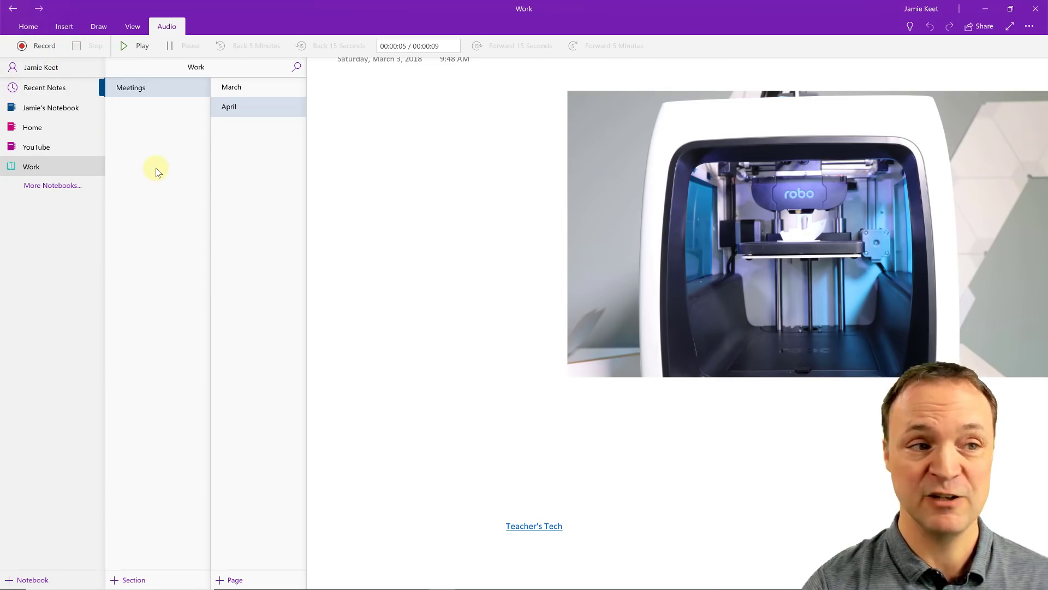
left_click(62, 28)
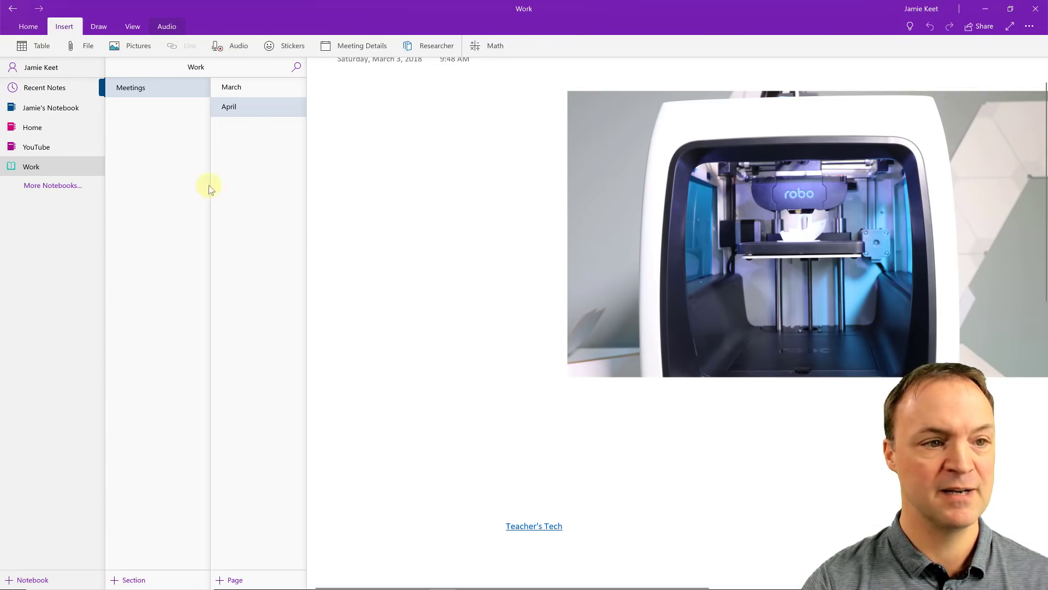
Step: Add a new page titled May to the Meetings section
right_click(230, 162)
left_click(258, 167)
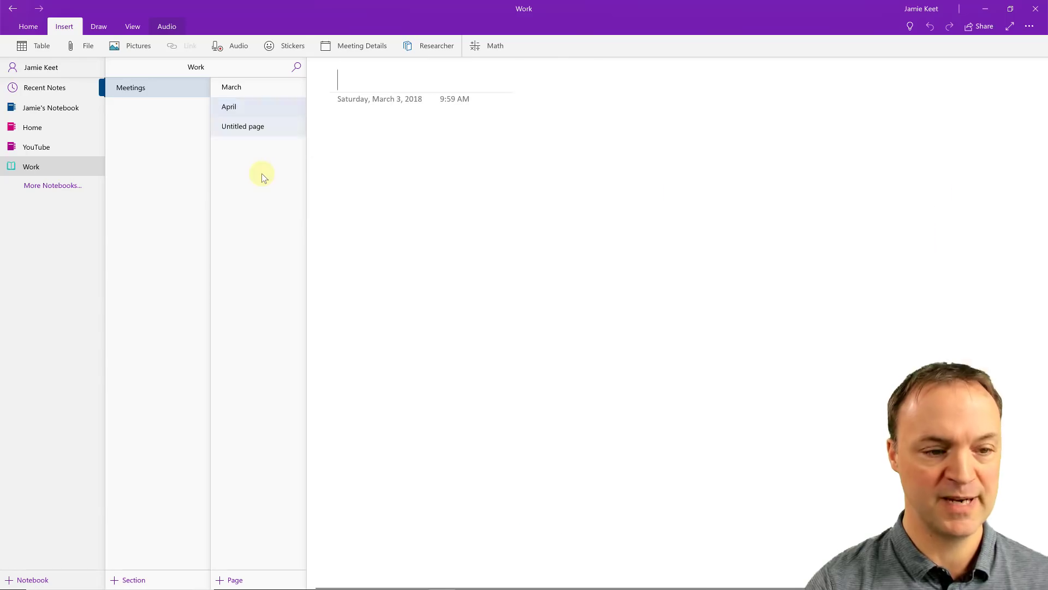
type("May")
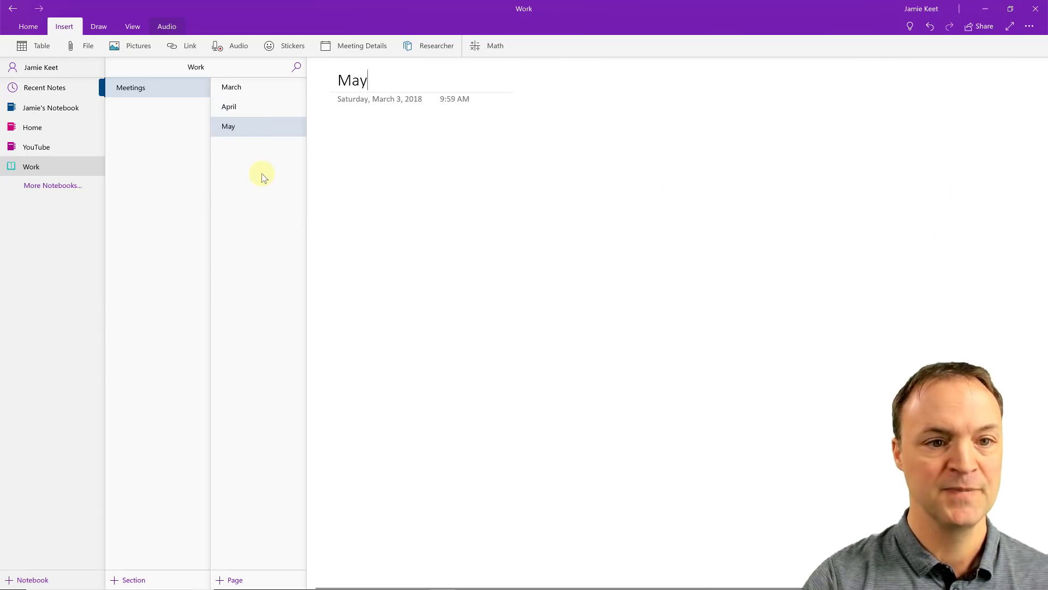
left_click(480, 253)
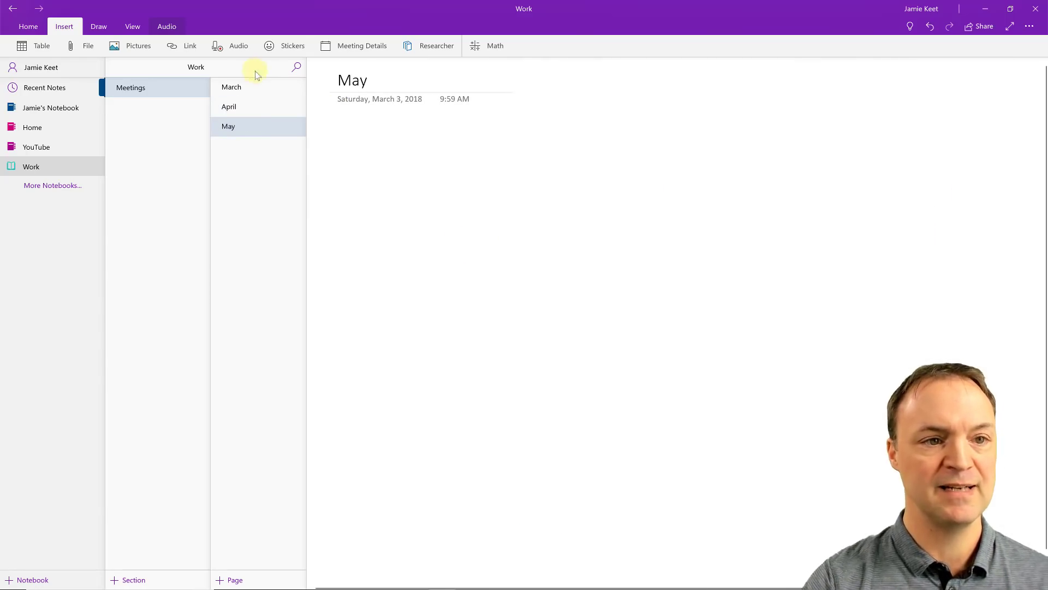
Step: Place an Octocorn sticker on the May page and open Meeting Details
left_click(291, 48)
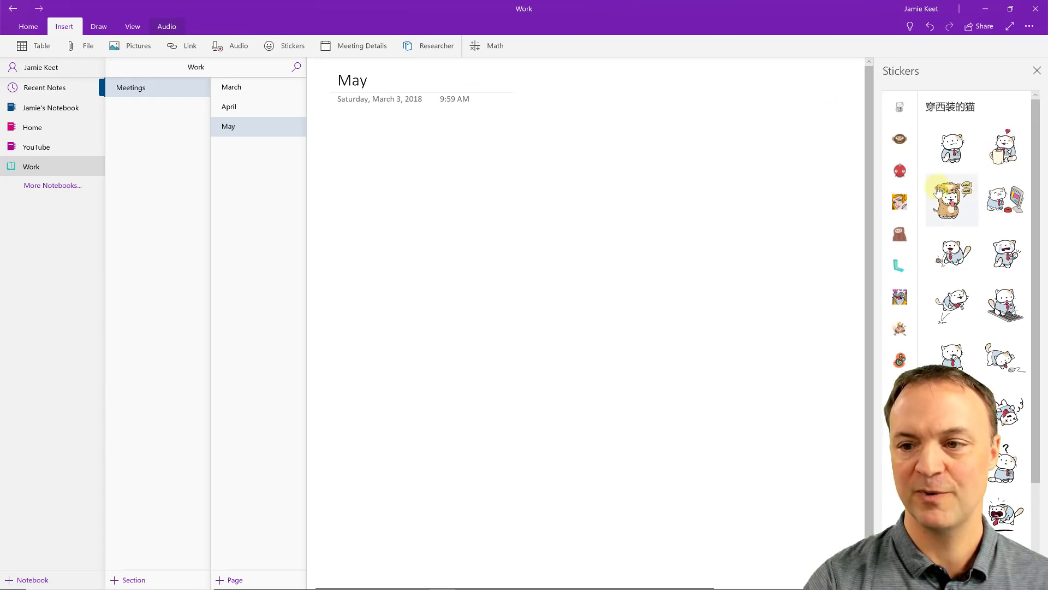
left_click(906, 171)
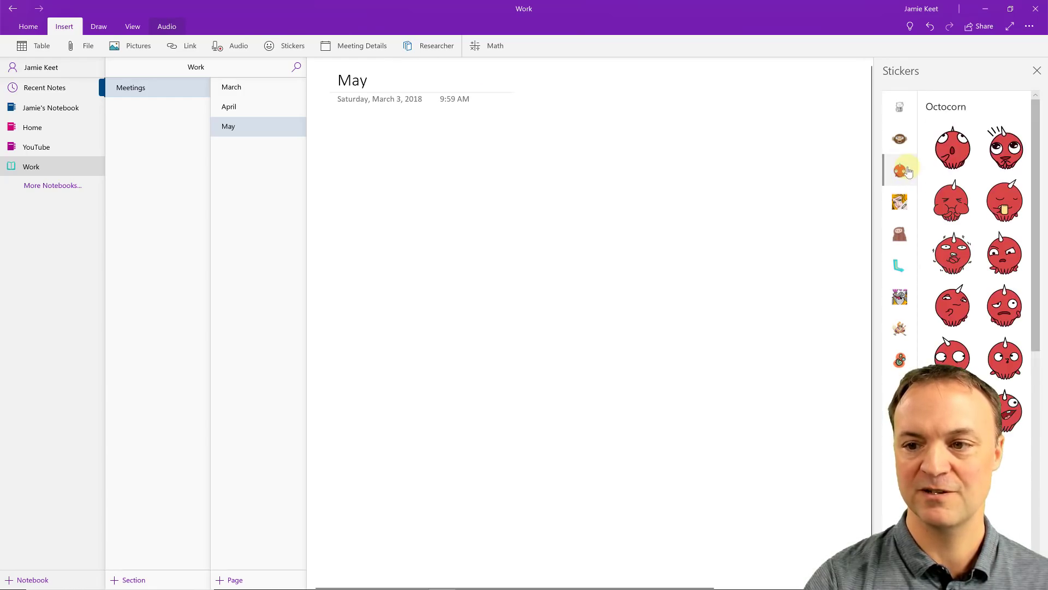
left_click(953, 147)
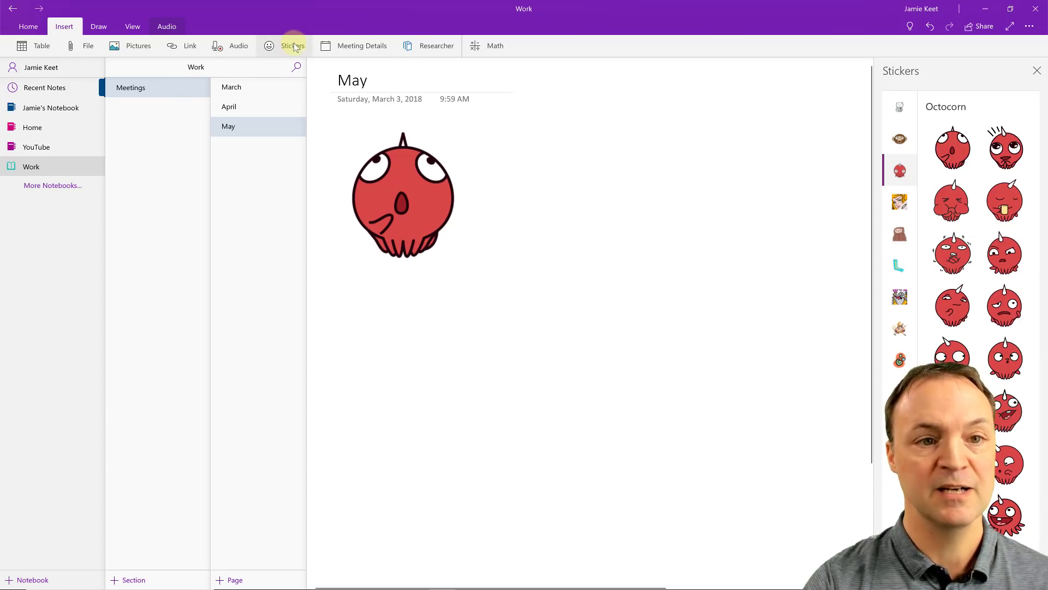
left_click(355, 46)
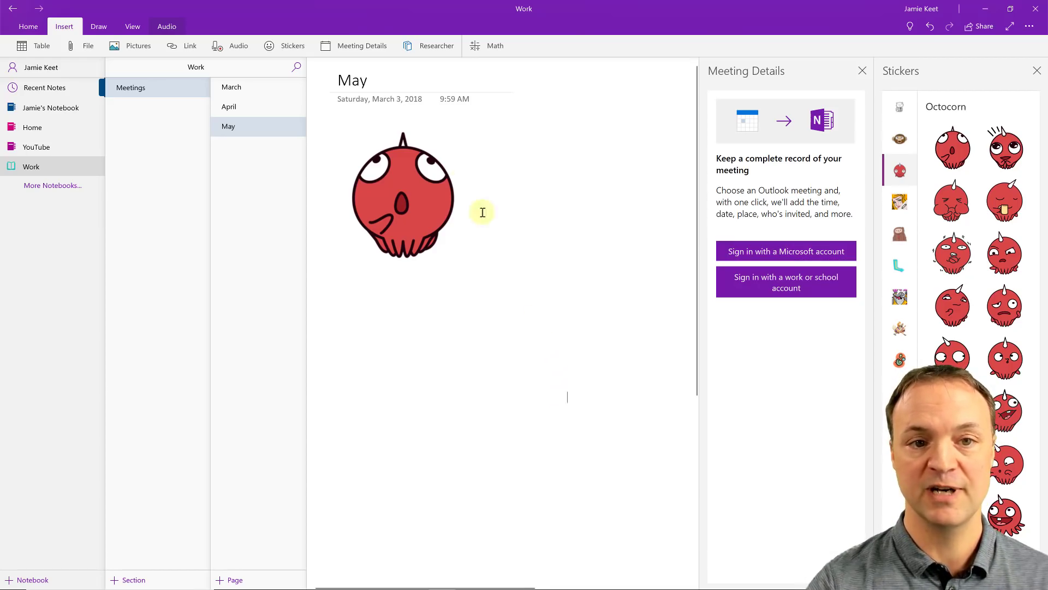
Step: Close the meeting details and stickers panels and search Researcher for leadership sources
left_click(435, 48)
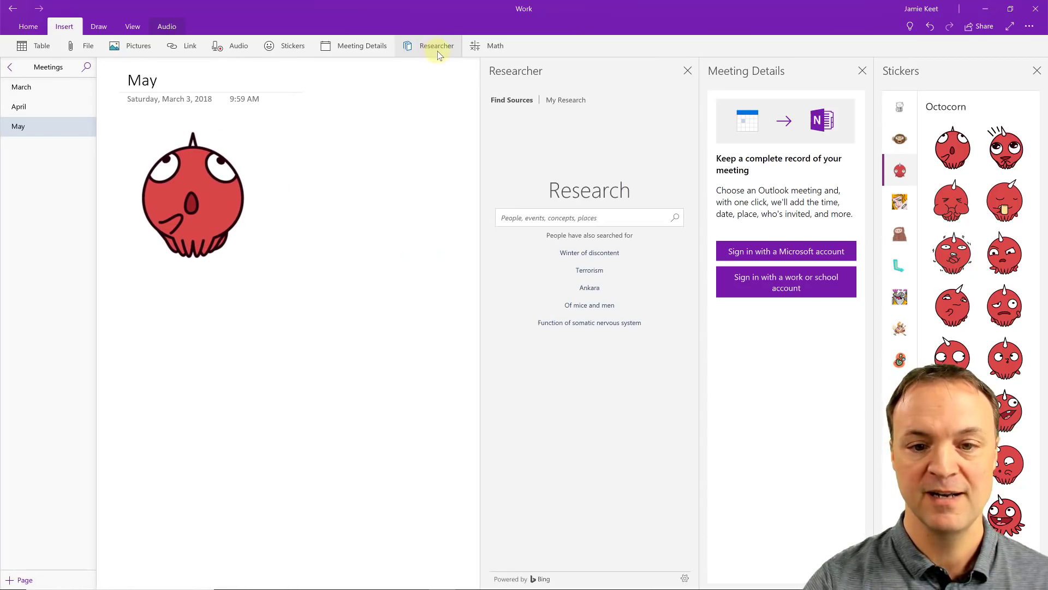
left_click(862, 71)
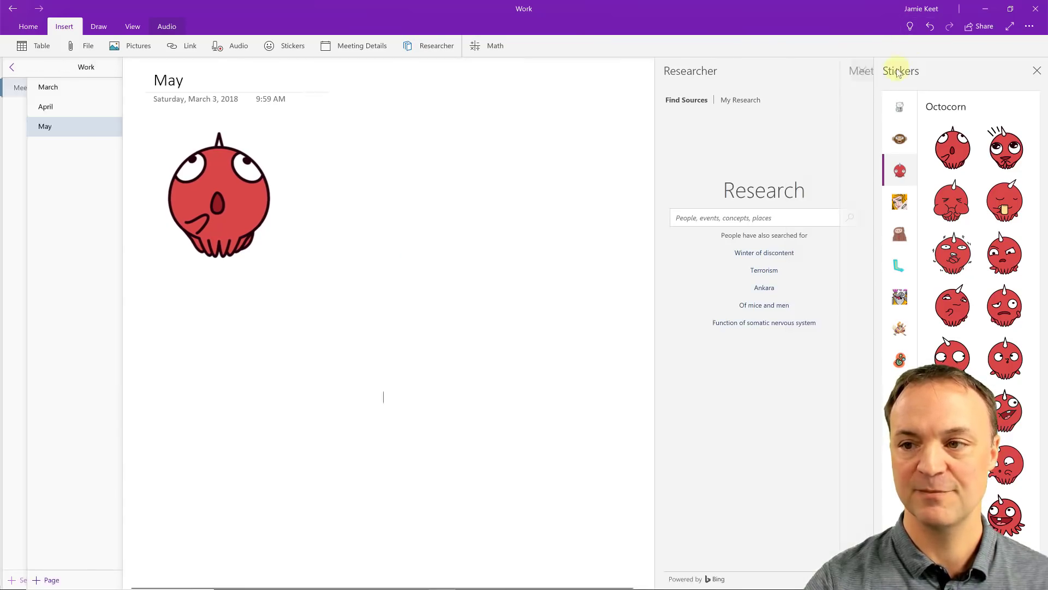
left_click(1037, 70)
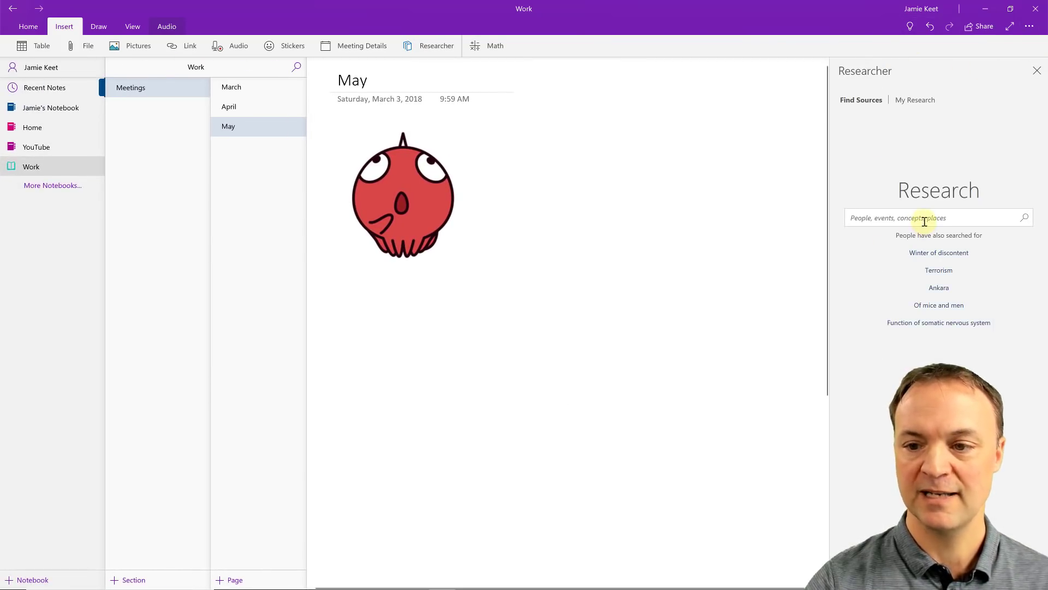
type("leadership")
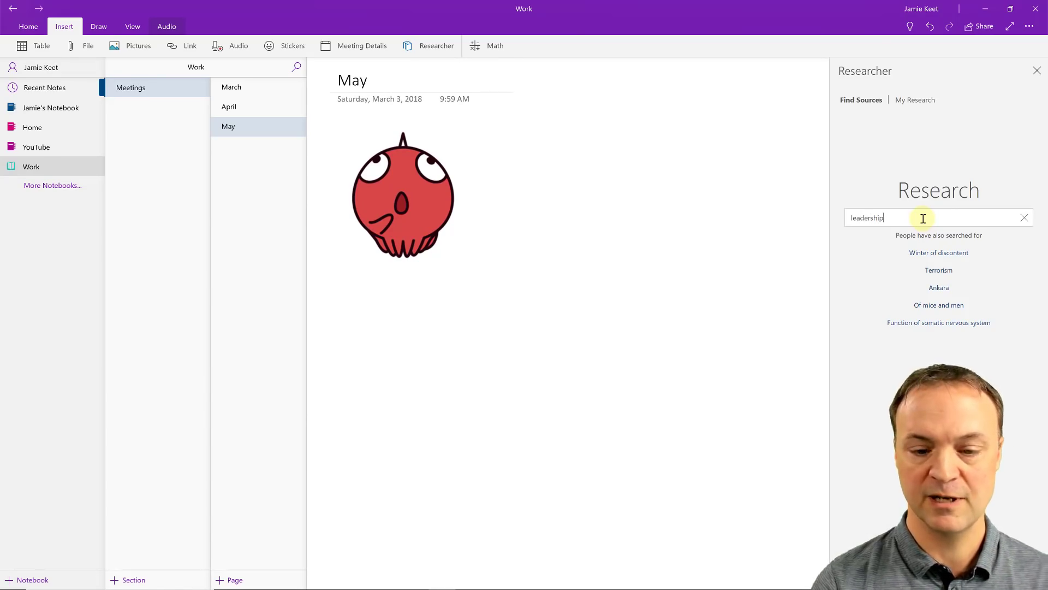
key("Return")
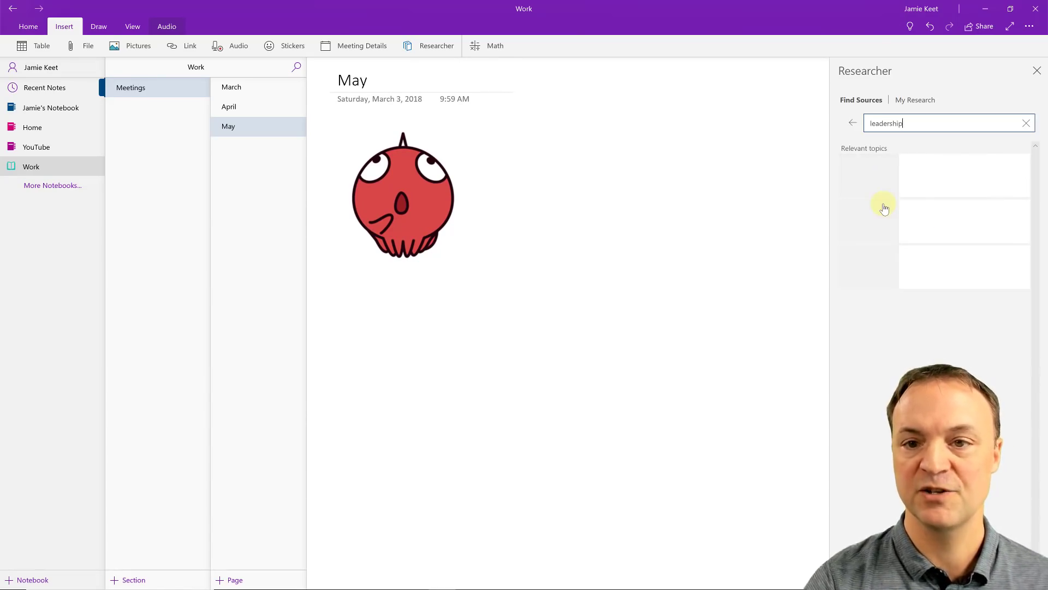
scroll(899, 360, "down", 1)
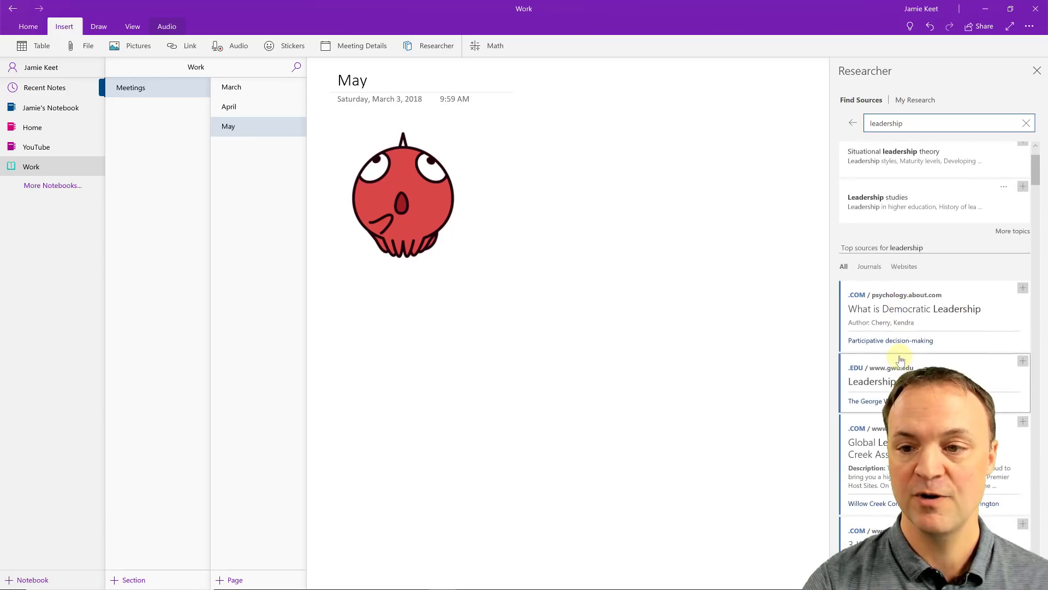
scroll(896, 358, "up", 1)
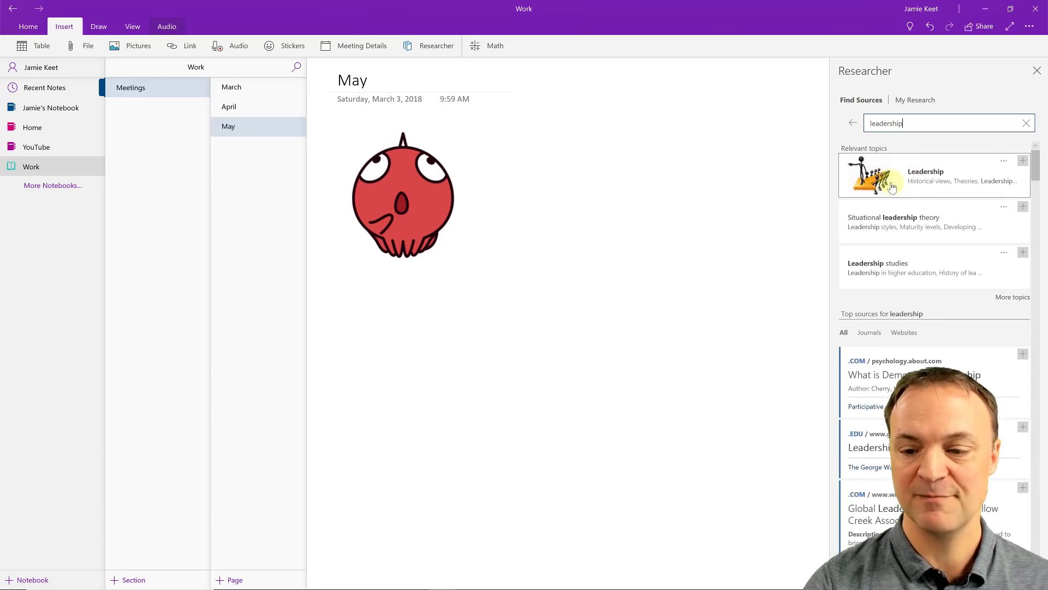
scroll(887, 262, "down", 4)
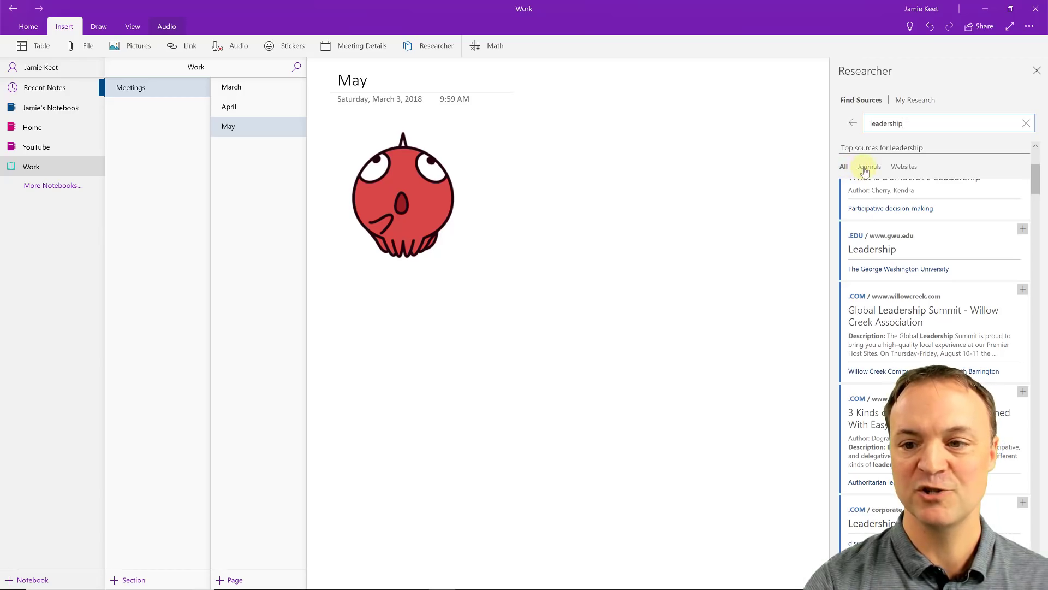
Step: Cite the journal article 'Leadership: the management of meaning.' and move it beside the sticker
left_click(868, 167)
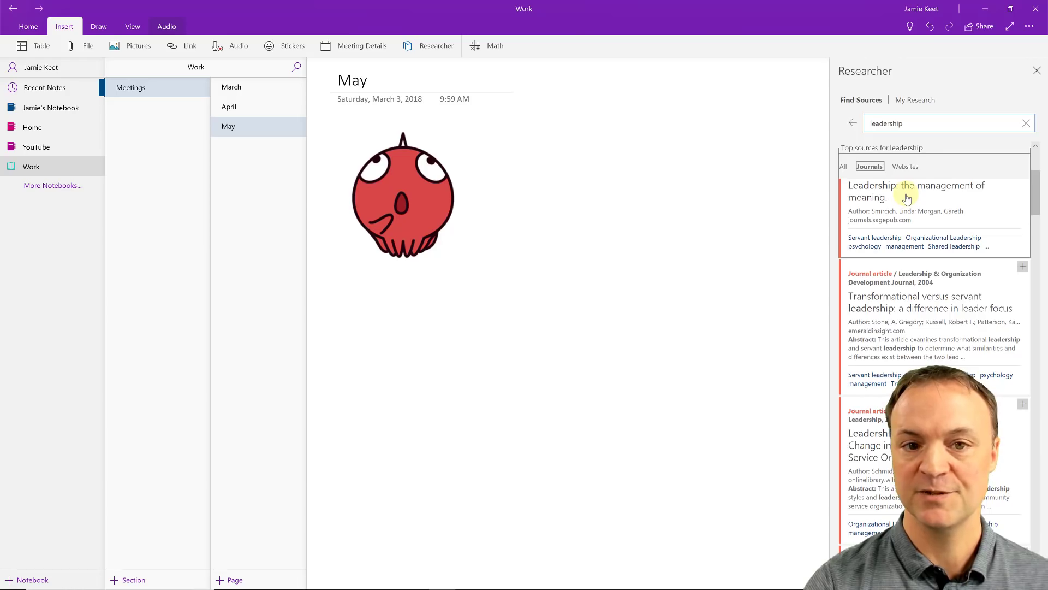
left_click(907, 197)
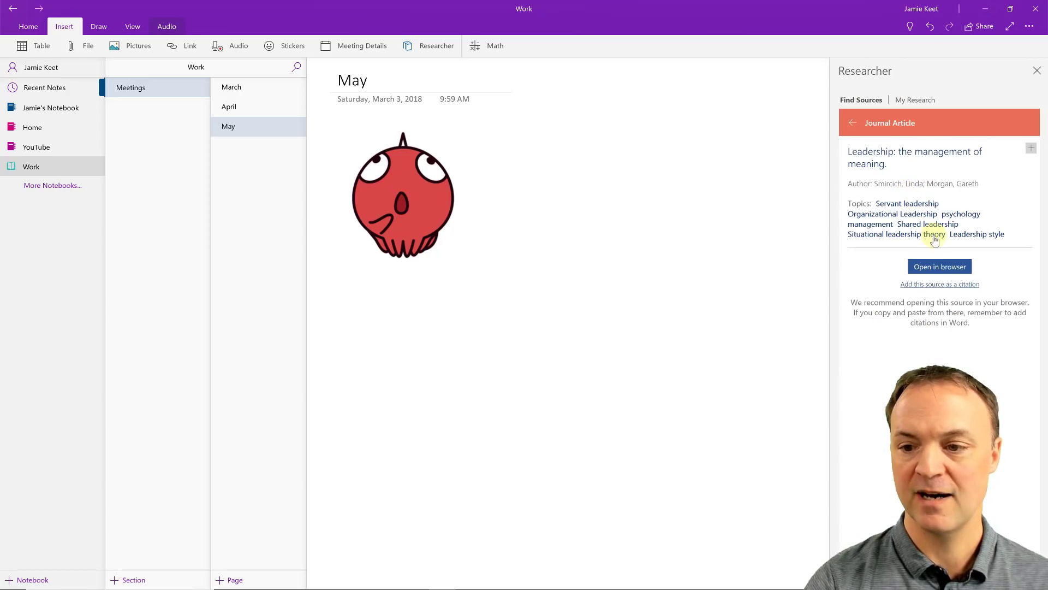
left_click(946, 283)
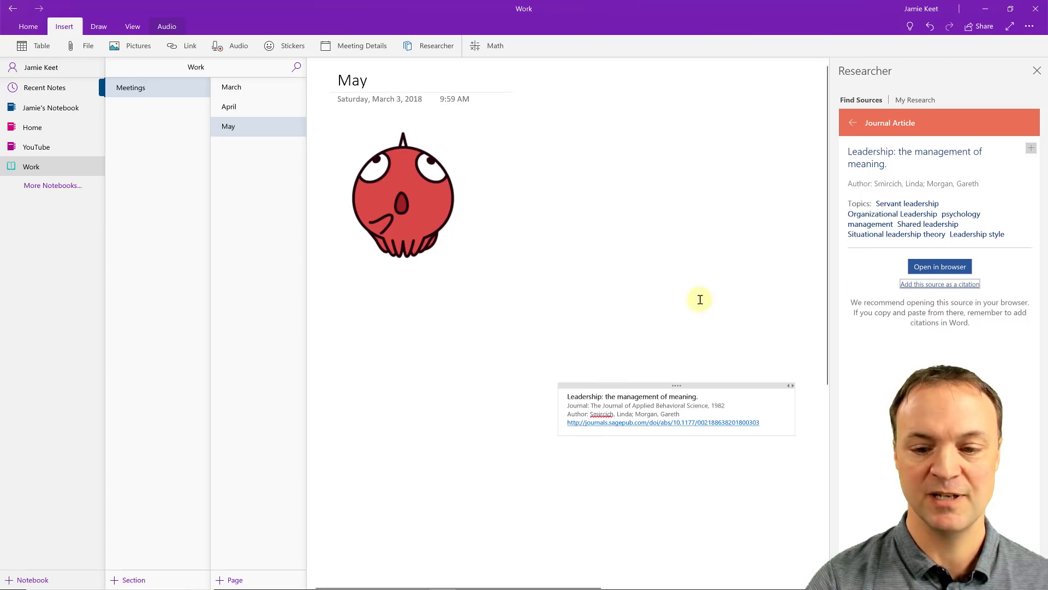
left_click_drag(611, 384, 549, 140)
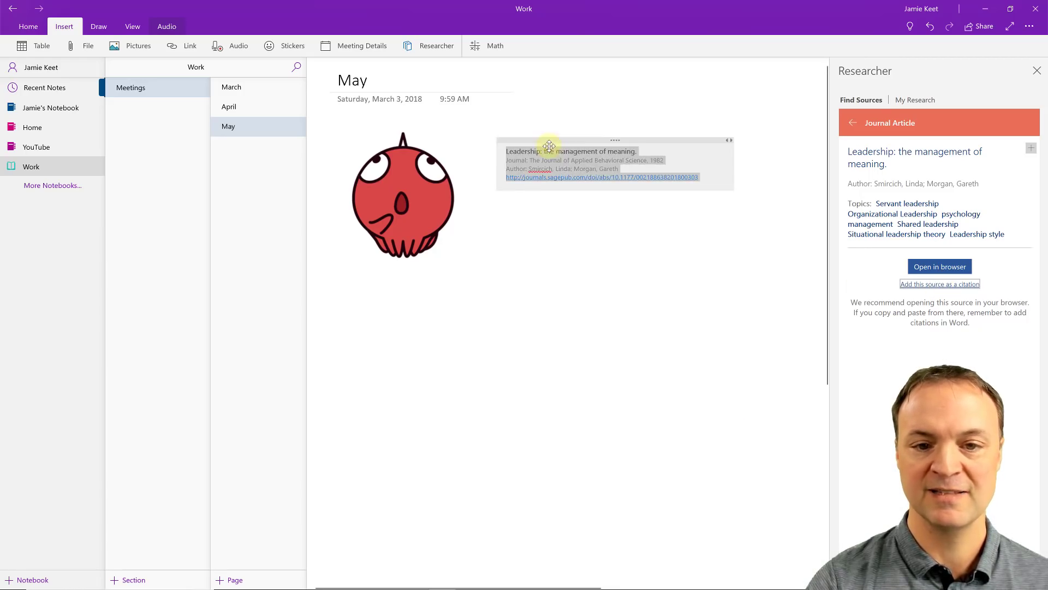
left_click(567, 226)
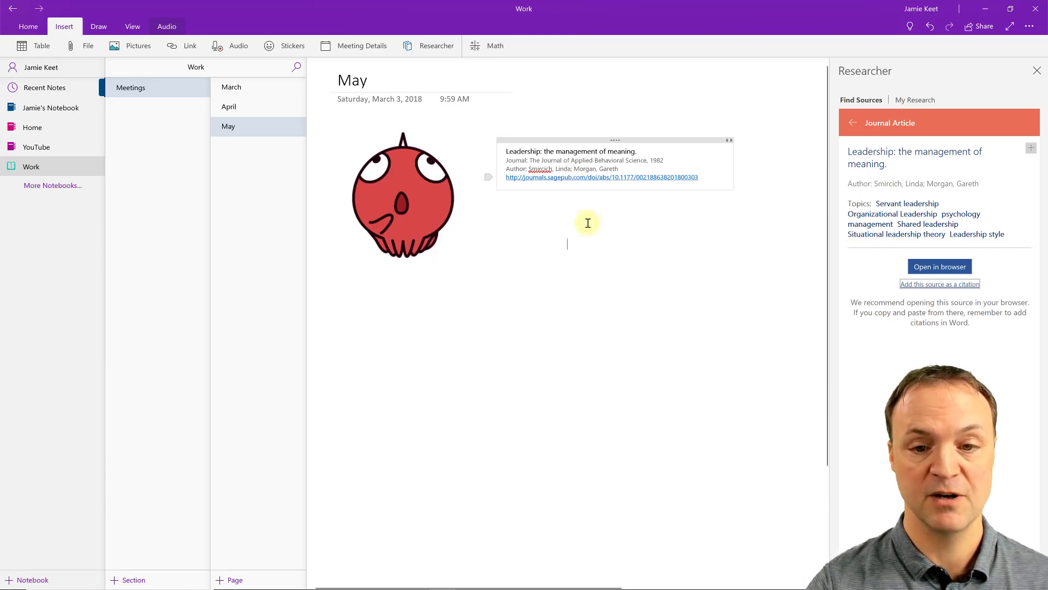
left_click(615, 272)
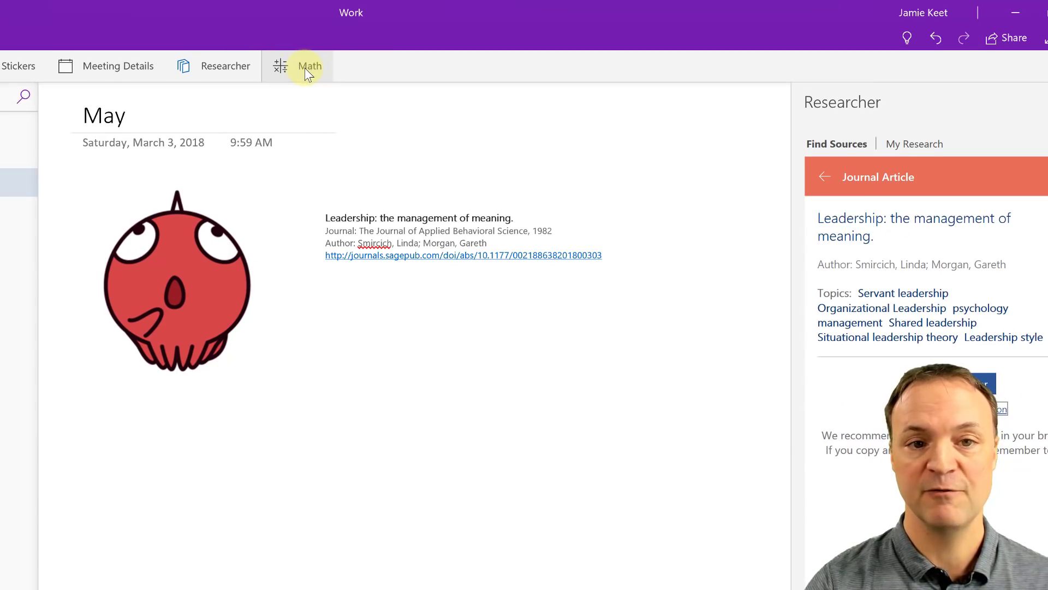
Step: Write the expression 8-5 on the May page and select it
left_click(304, 67)
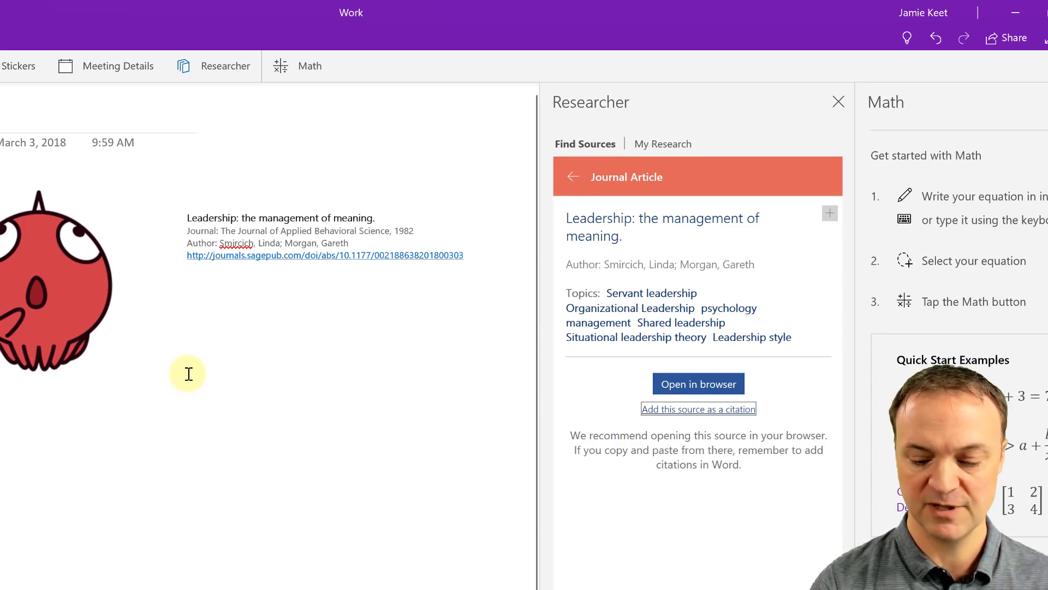
type("8")
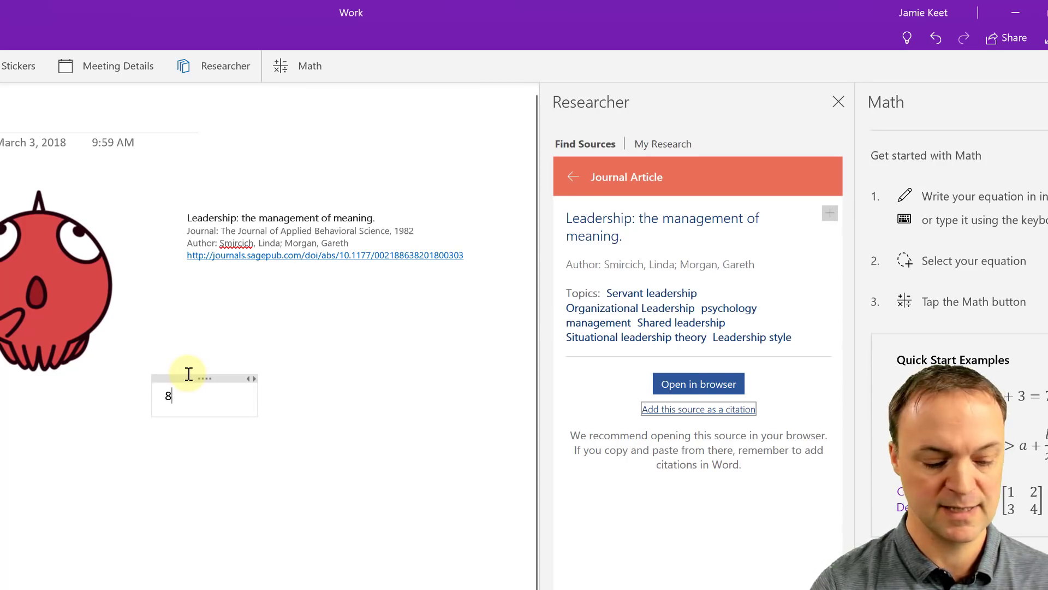
type("-")
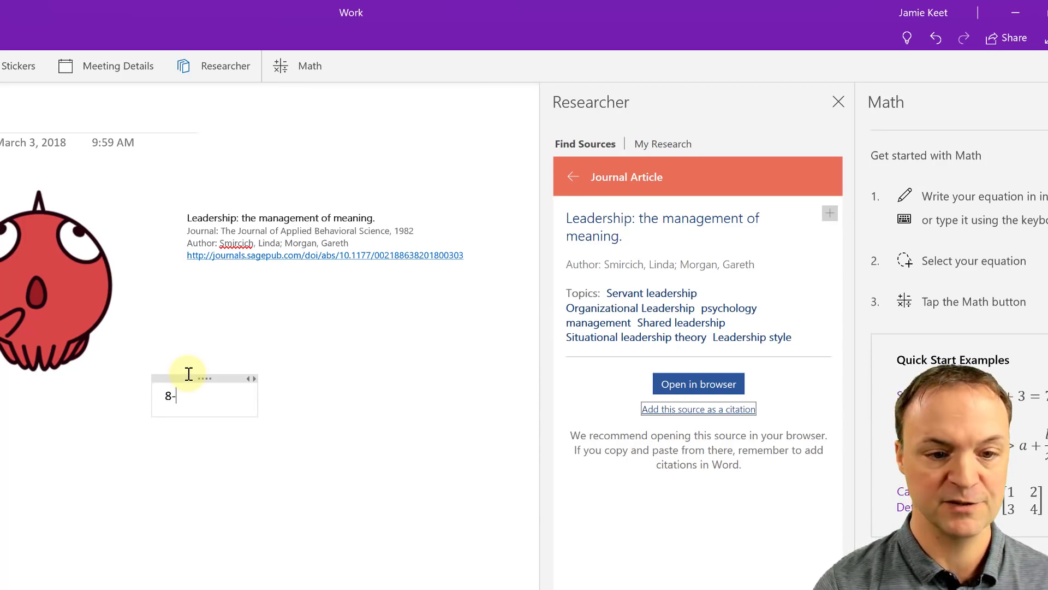
type("5")
left_click(231, 461)
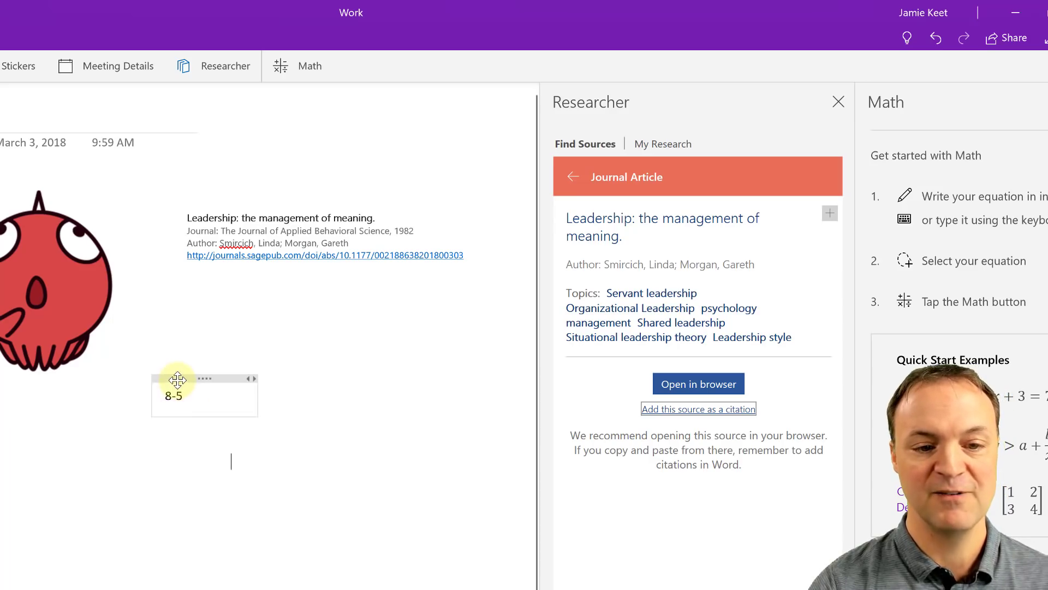
left_click(178, 379)
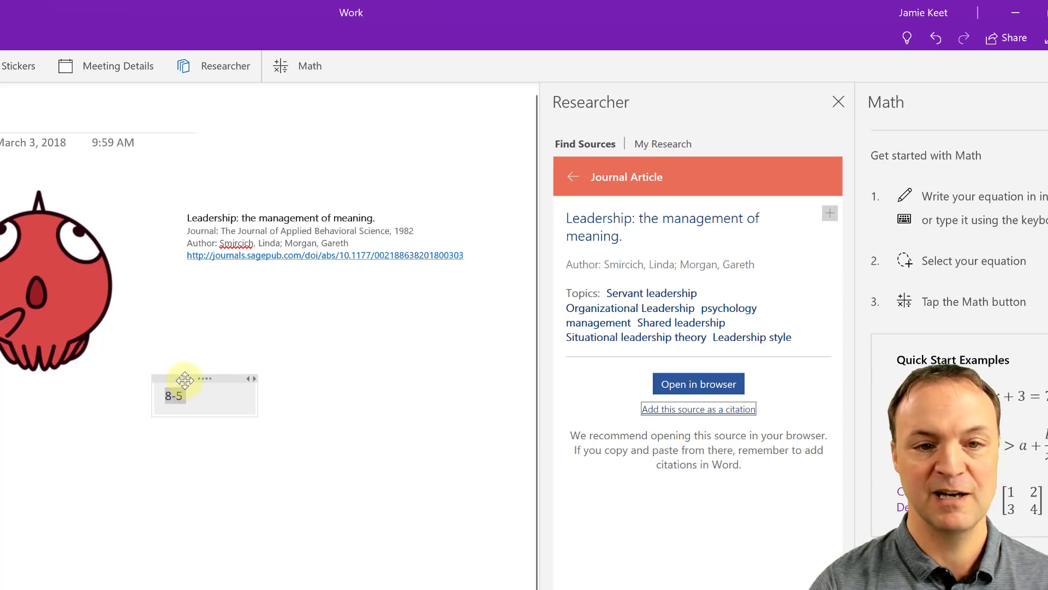
Step: Evaluate 8 − 5 to 3 with Math and show its solution steps
left_click(314, 64)
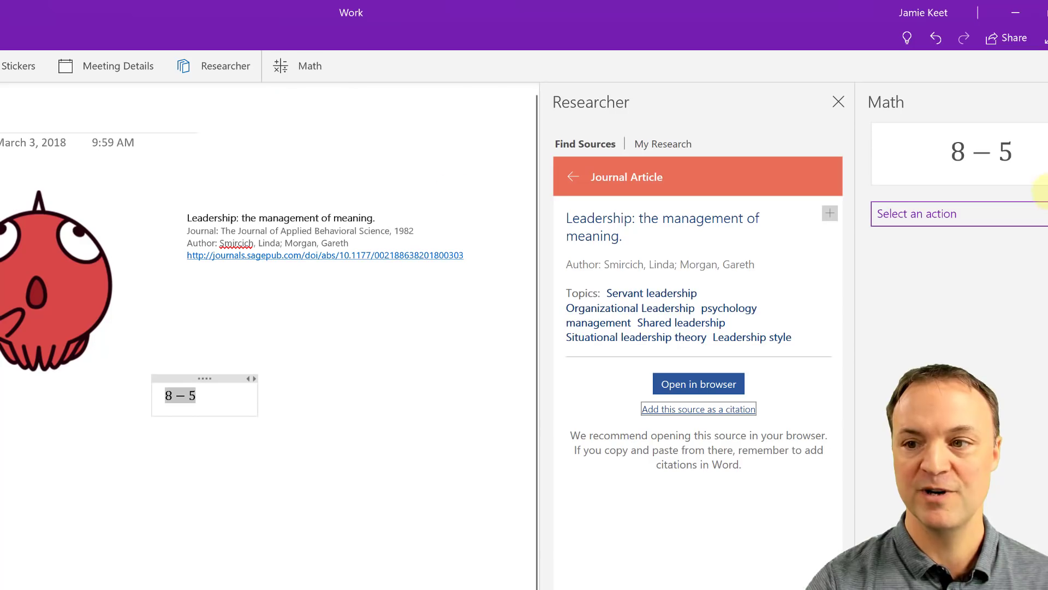
left_click(838, 102)
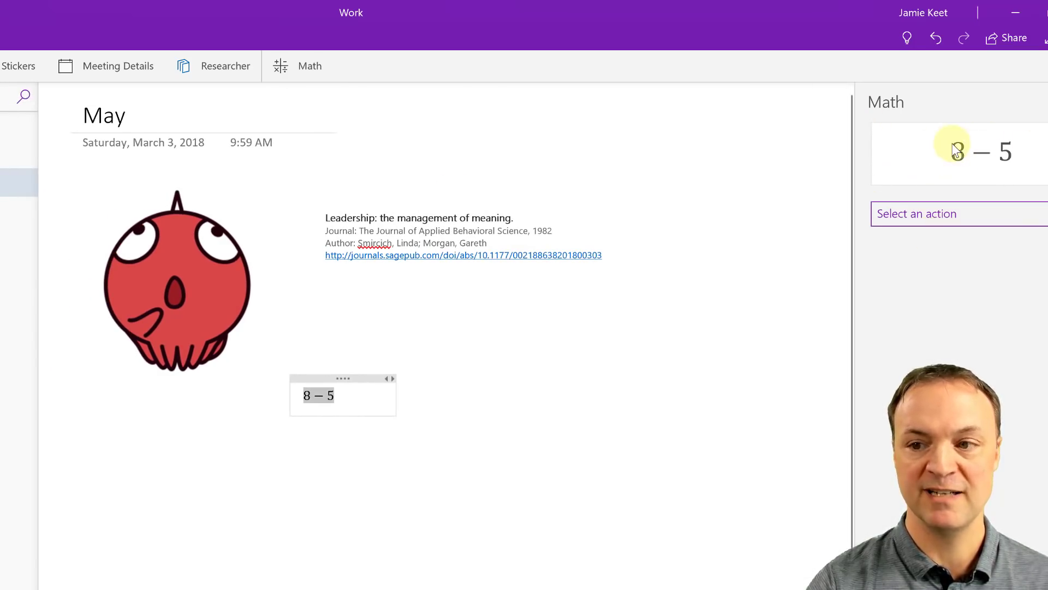
left_click(952, 216)
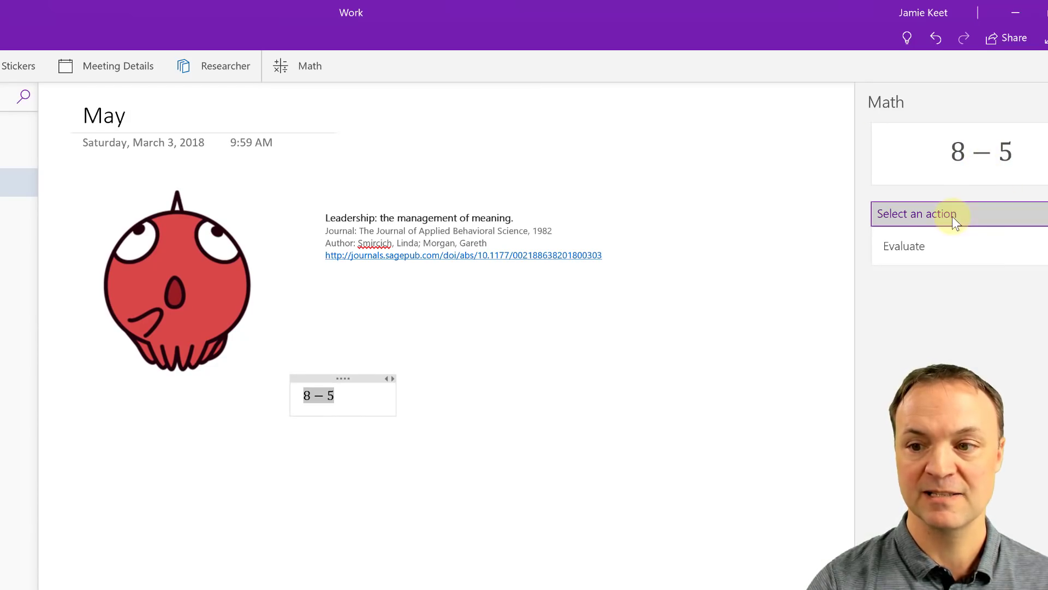
left_click(931, 254)
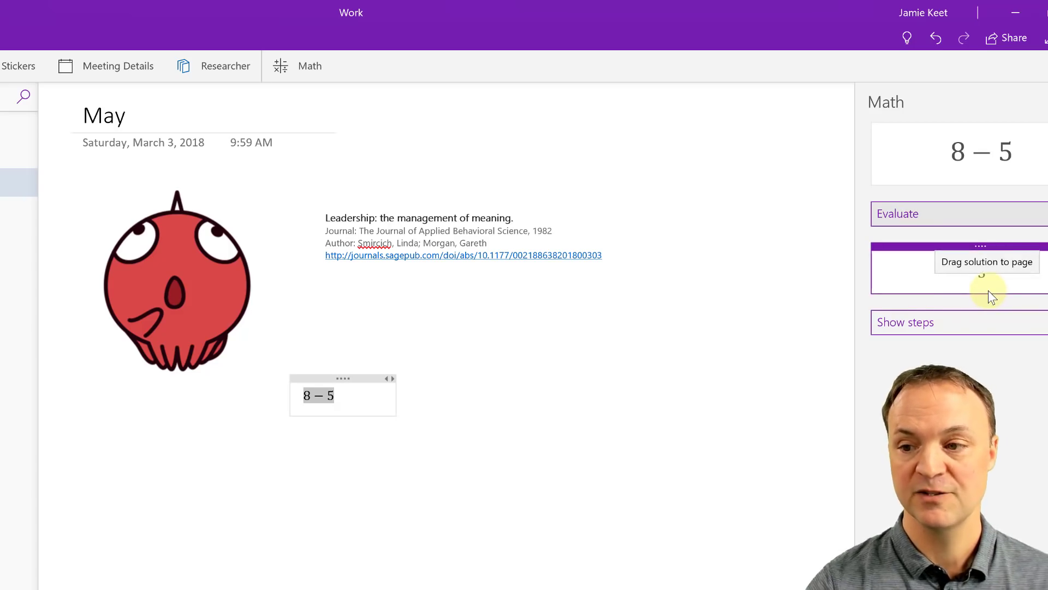
left_click(979, 321)
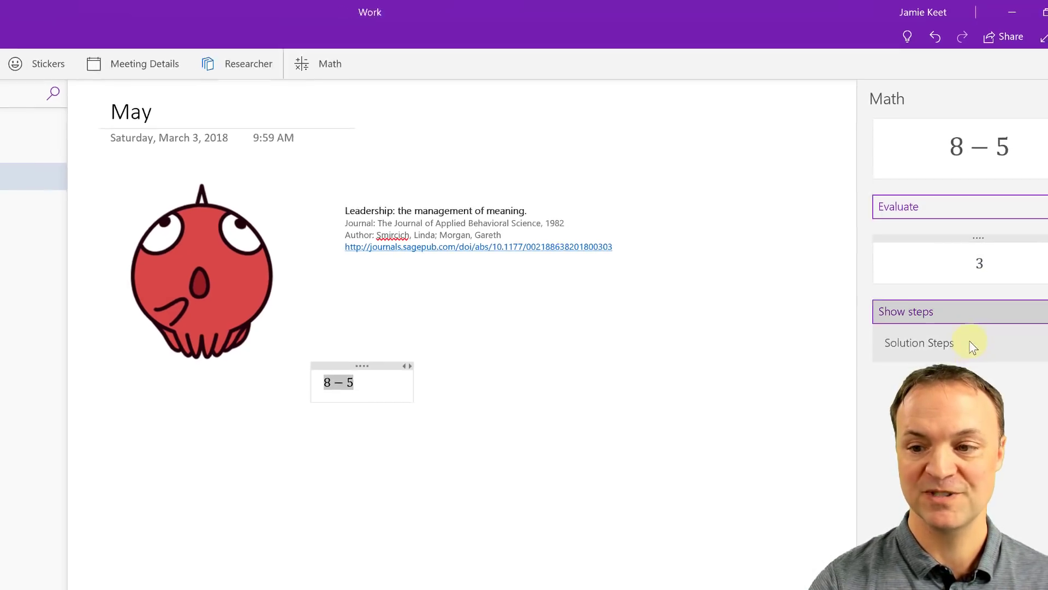
left_click(974, 344)
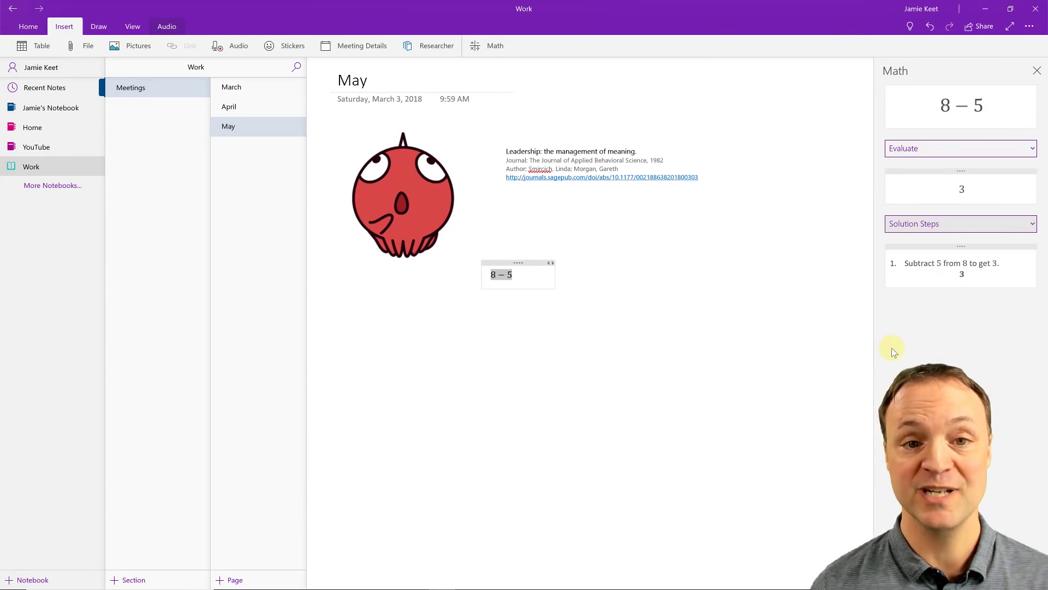
left_click(485, 408)
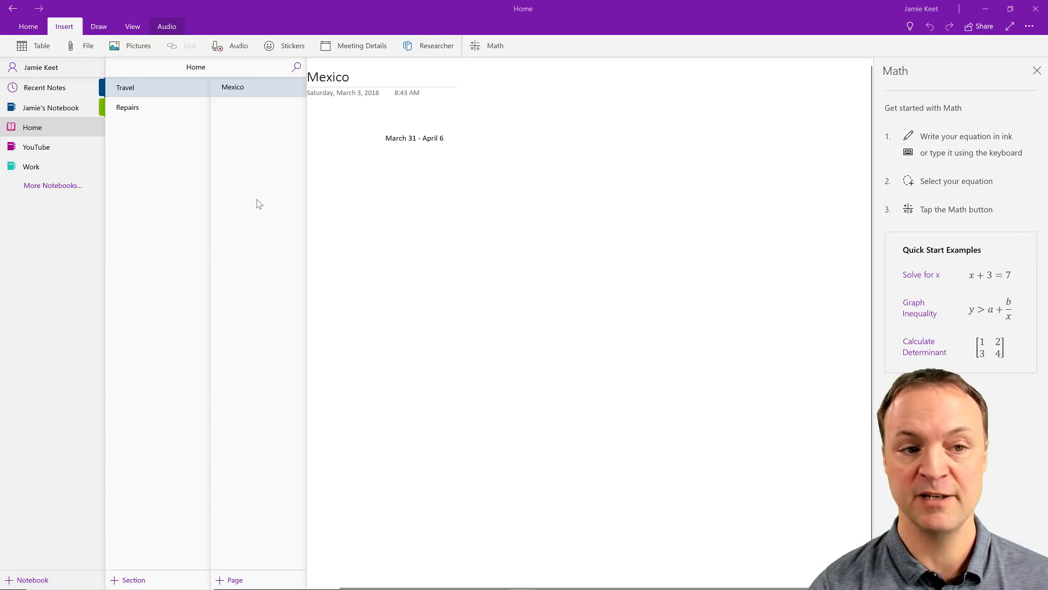
Step: Search all notebooks for 'word' and open the Word page result
left_click(297, 68)
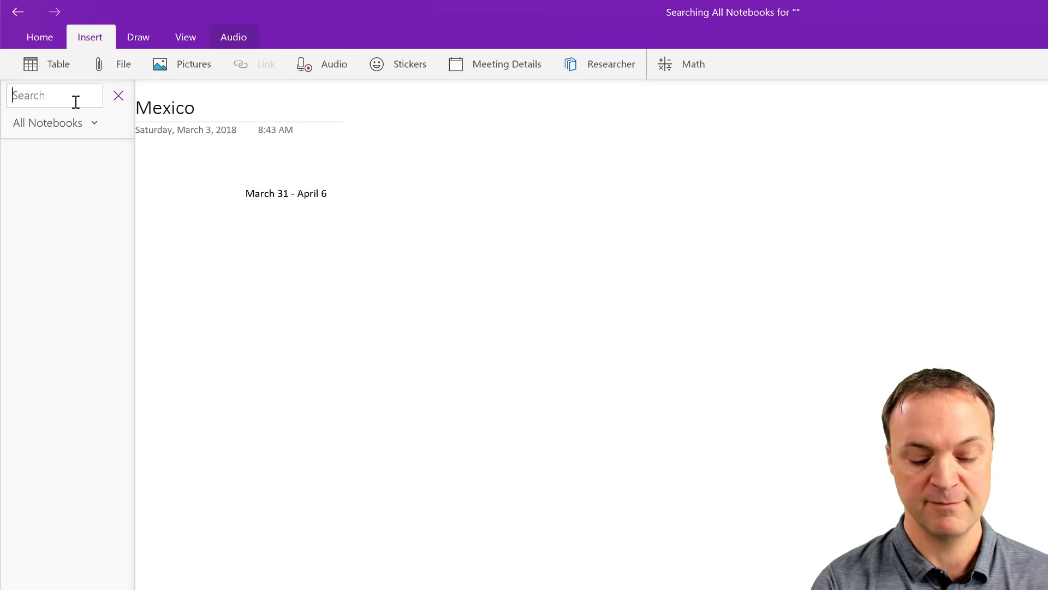
type("word")
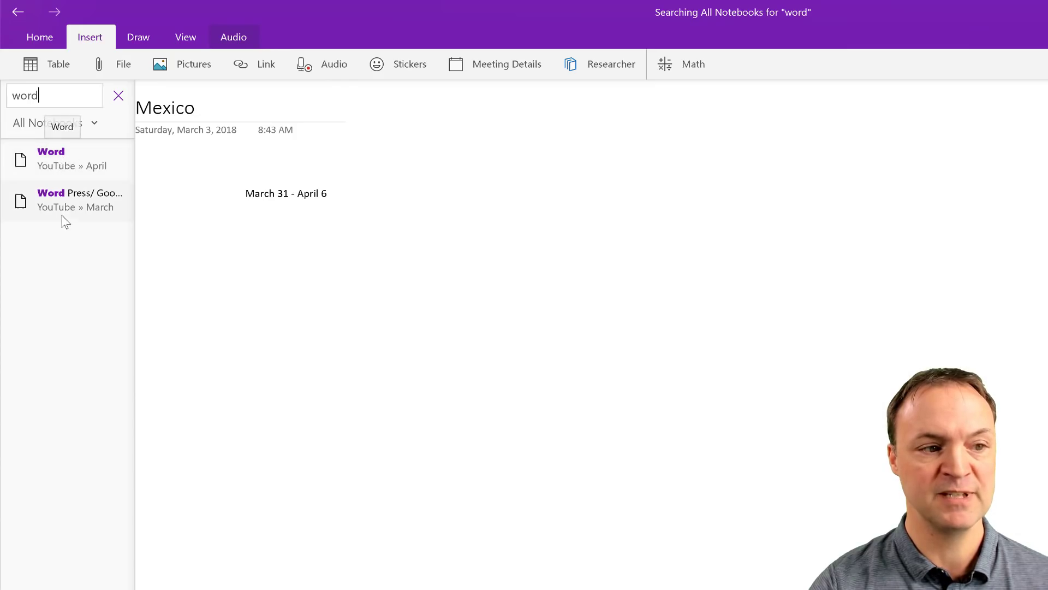
left_click(60, 158)
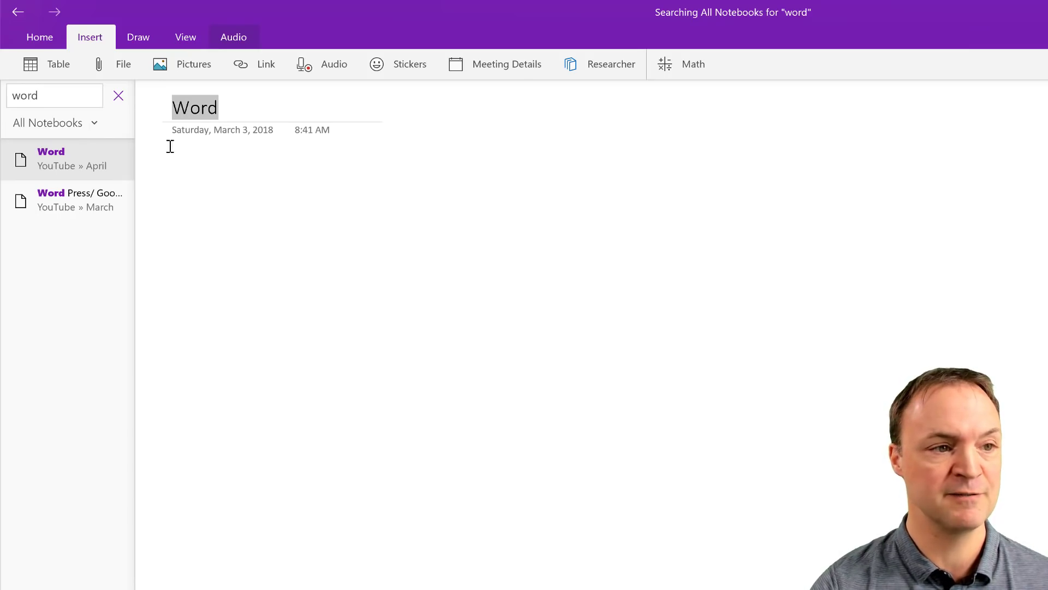
Step: Open the Untitled page in the personal notebook's Quick Notes section
left_click(118, 98)
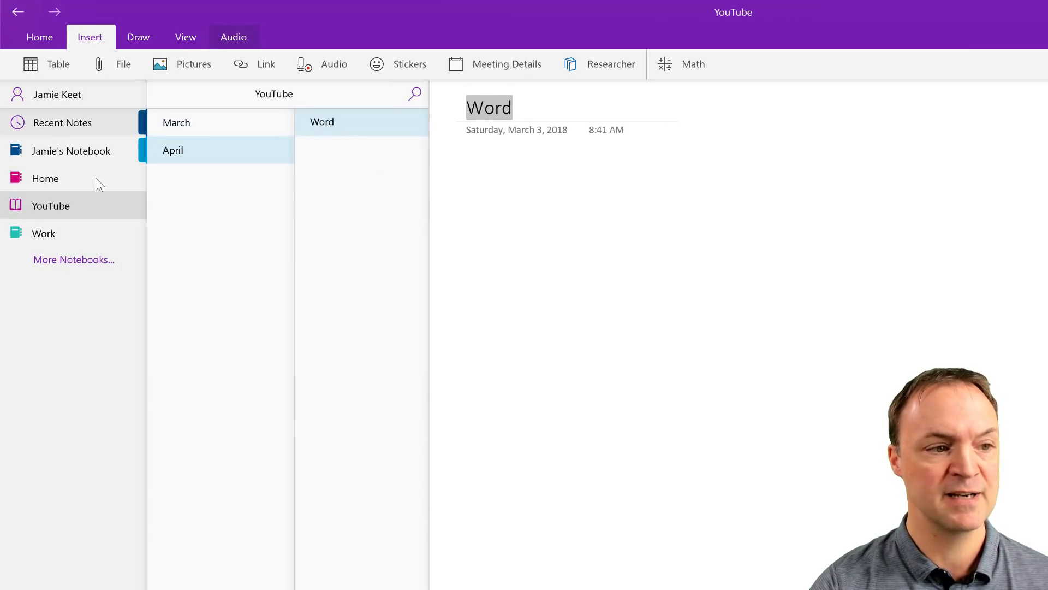
left_click(84, 154)
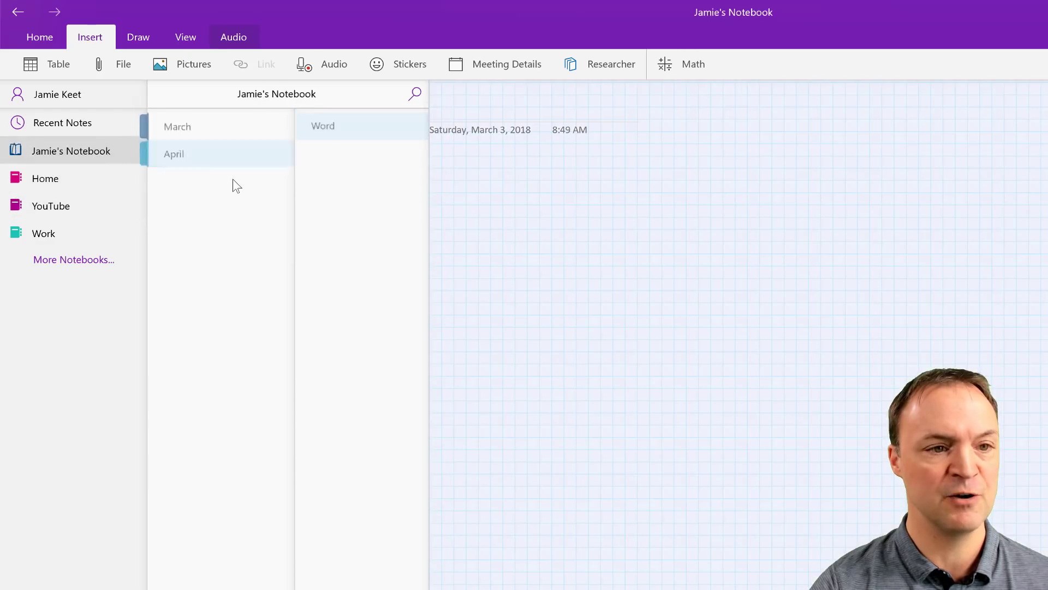
left_click(344, 125)
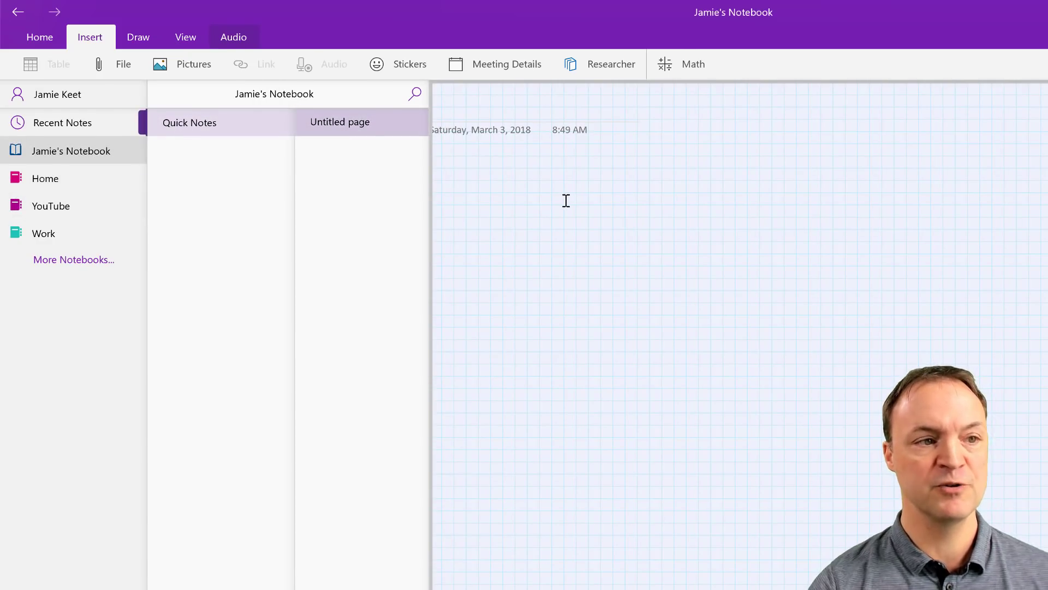
Step: Draw a black figure-eight squiggle and a light-blue curve on the page
left_click(136, 38)
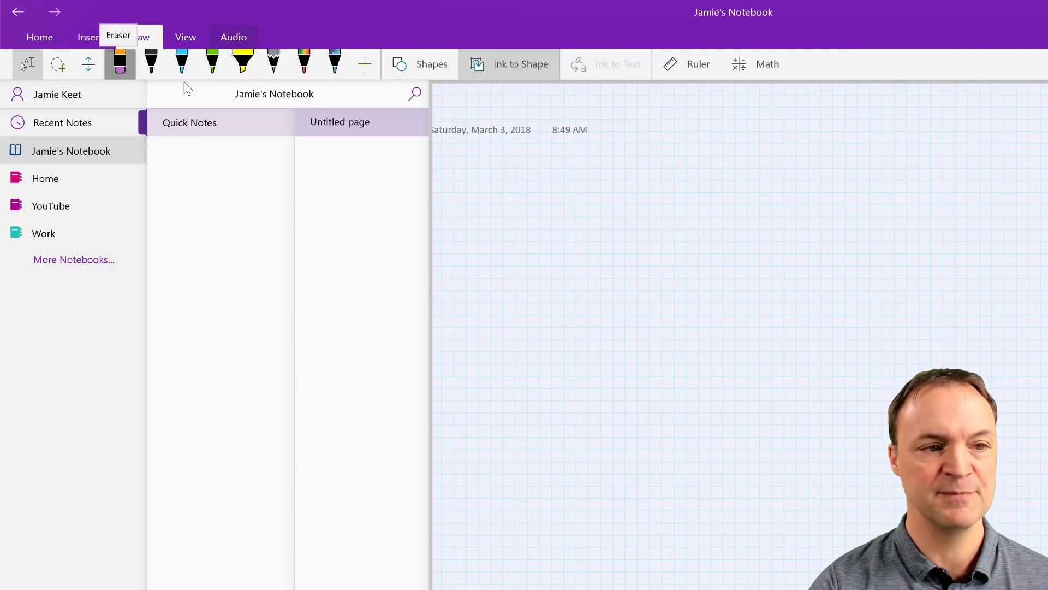
left_click(120, 66)
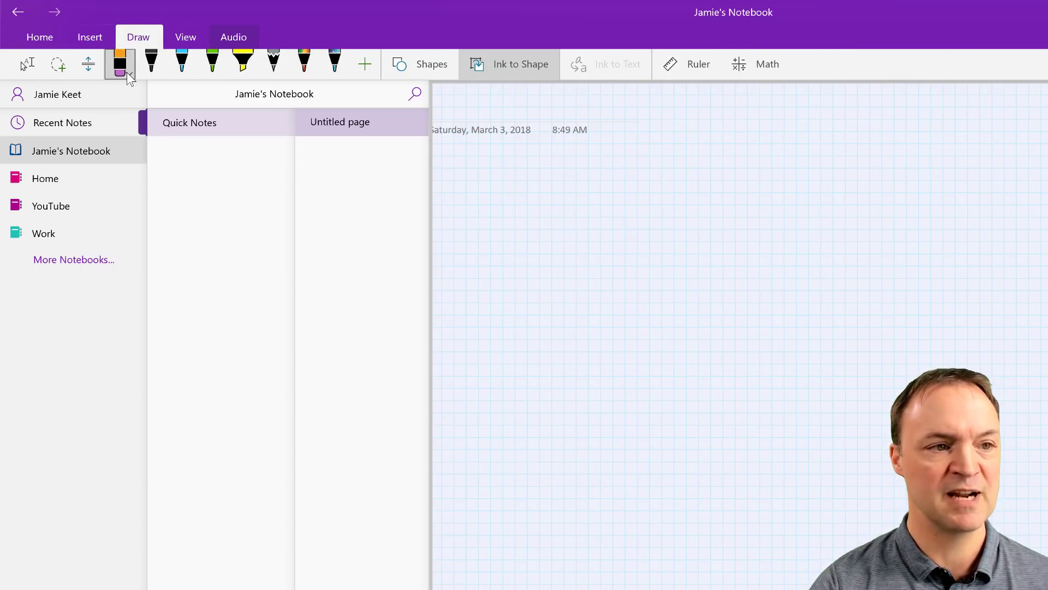
left_click(150, 64)
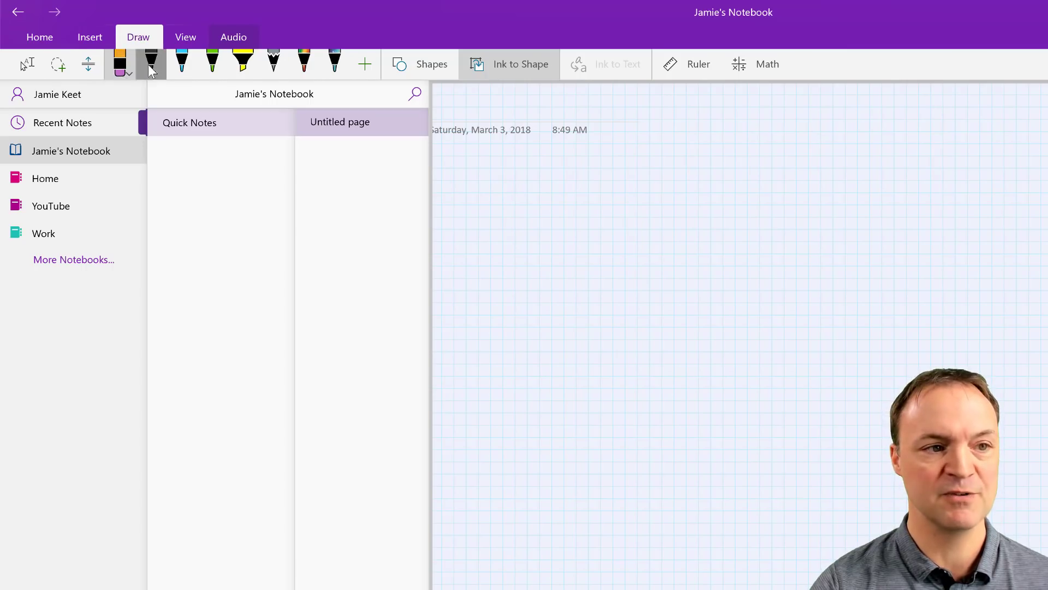
left_click_drag(582, 189, 602, 189)
mouse_move(533, 211)
left_mouse_down()
mouse_move(715, 259)
mouse_move(723, 194)
left_mouse_up()
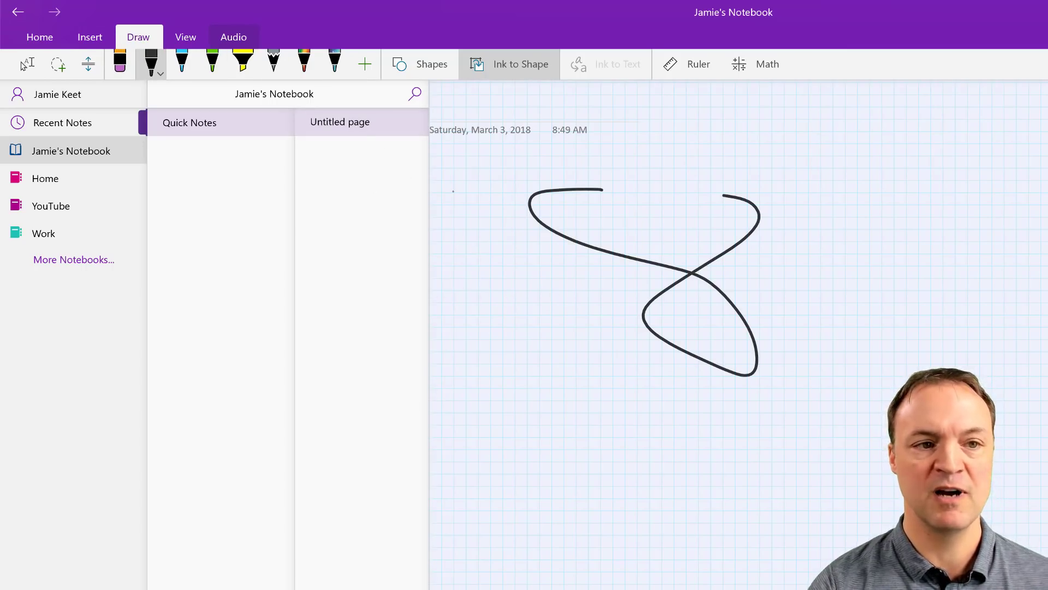
left_click(182, 64)
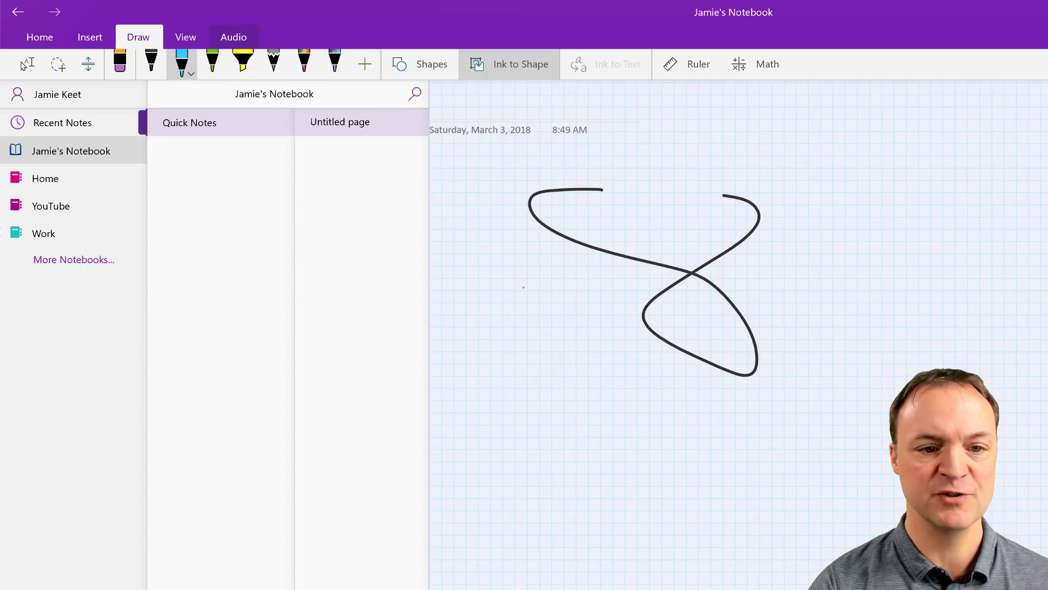
mouse_move(523, 285)
left_mouse_down()
mouse_move(595, 424)
mouse_move(592, 381)
left_mouse_up()
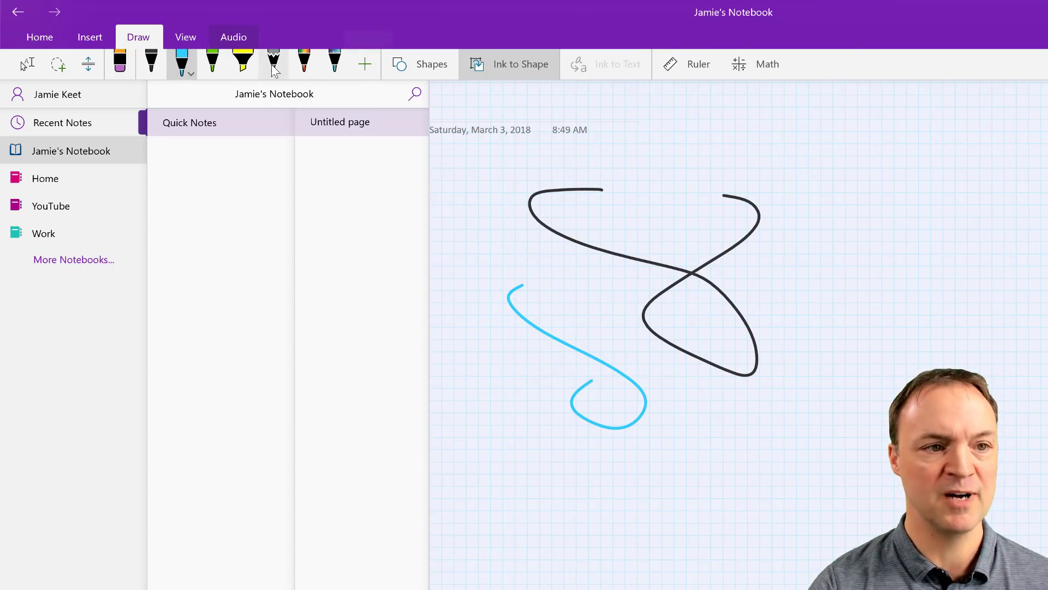
Step: Turn Ink to Shape off and sketch a black freehand triangle right of the squiggles
left_click(372, 67)
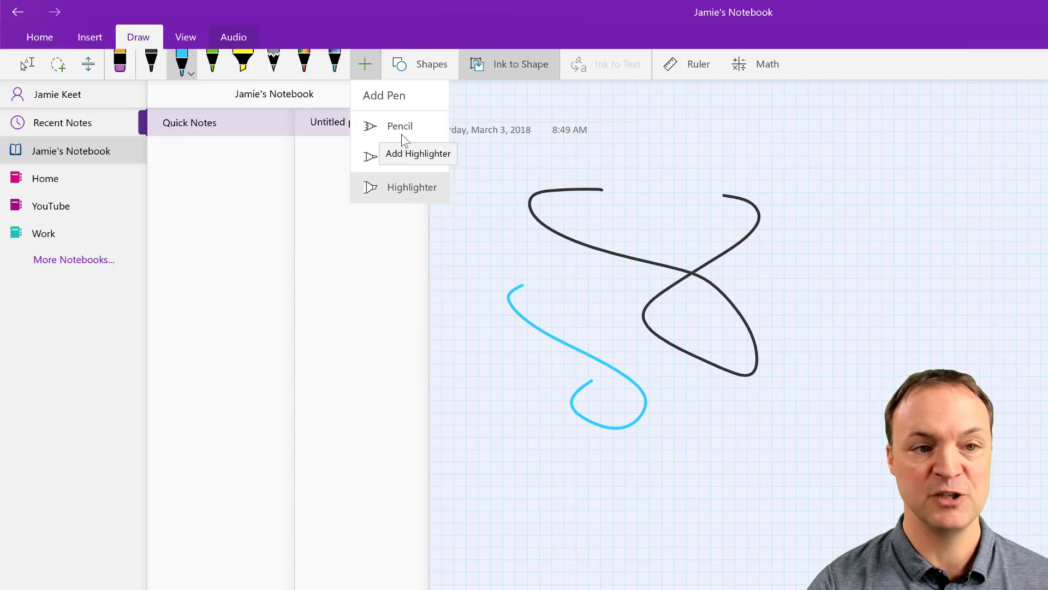
left_click(614, 472)
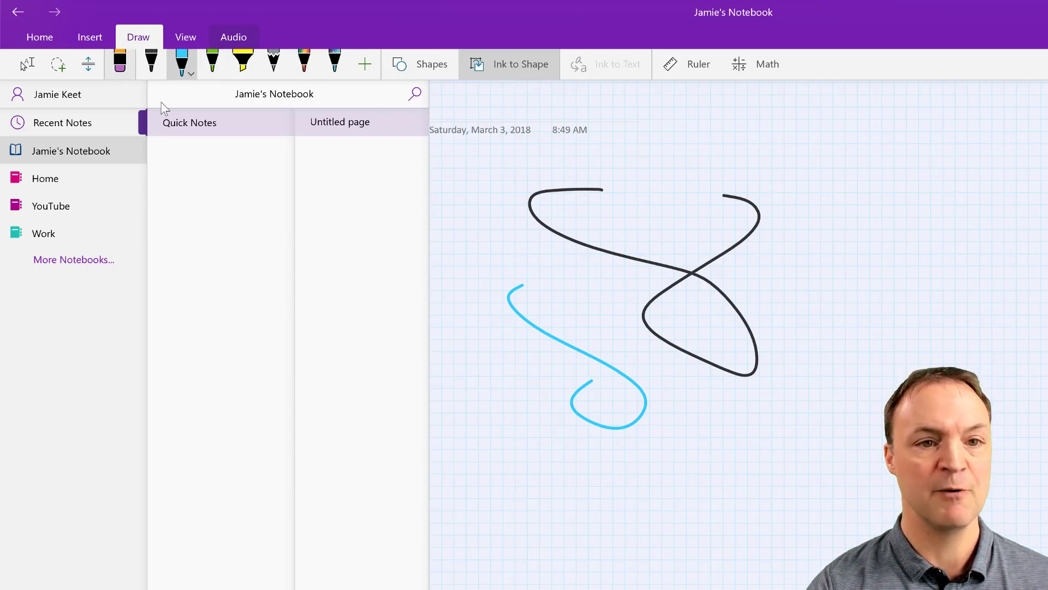
left_click(514, 66)
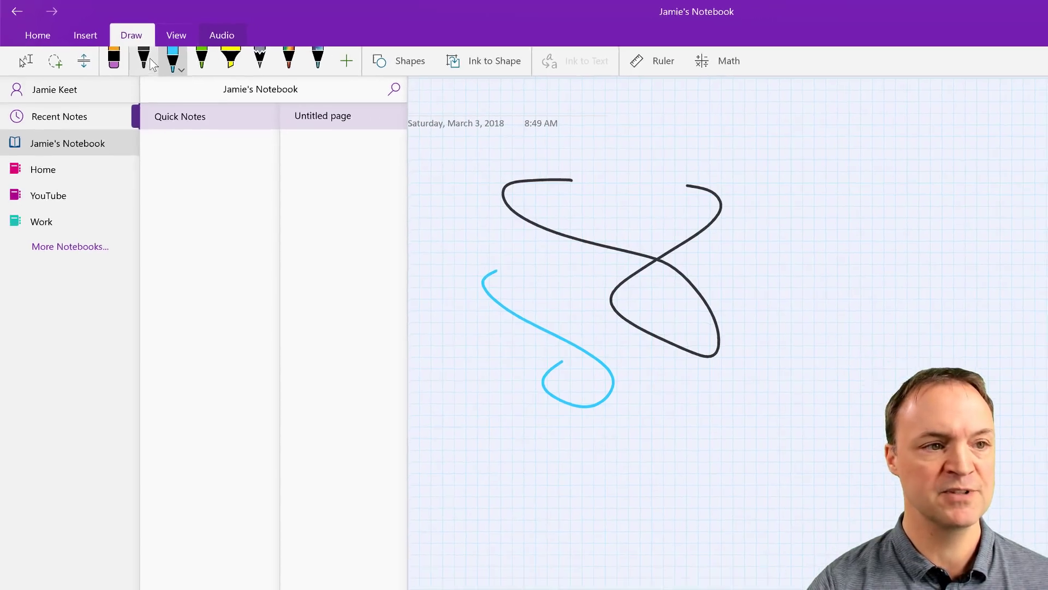
left_click(151, 63)
mouse_move(768, 128)
left_mouse_down()
mouse_move(726, 193)
mouse_move(808, 175)
mouse_move(768, 128)
left_mouse_up()
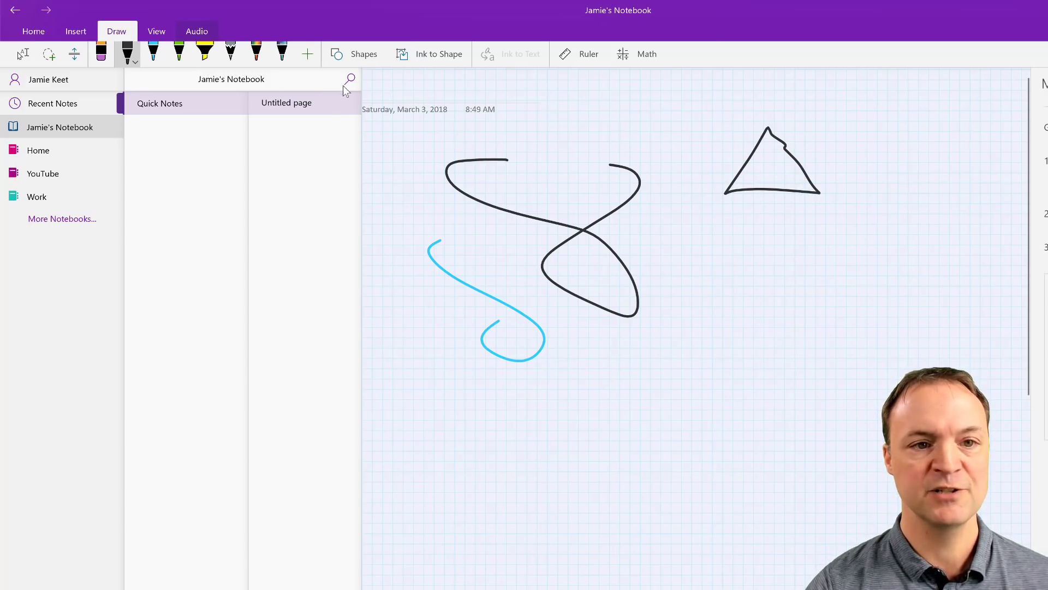
Step: With Ink to Shape on, draw a neat triangle below the first, then handwrite 'Hi'
left_click(450, 59)
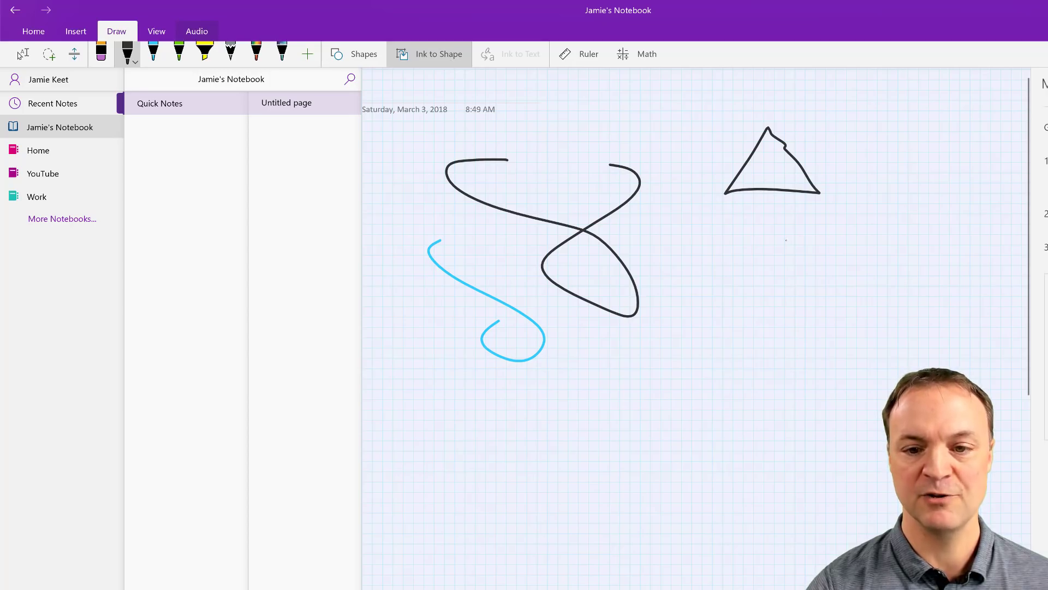
mouse_move(783, 245)
left_mouse_down()
mouse_move(797, 341)
mouse_move(784, 245)
left_mouse_up()
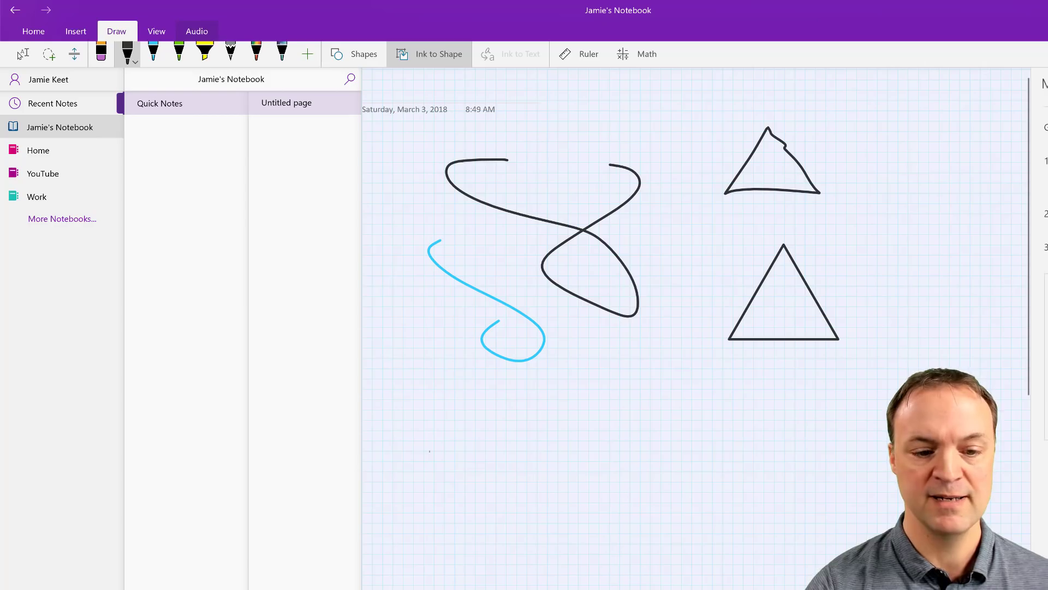
left_click_drag(686, 435, 686, 533)
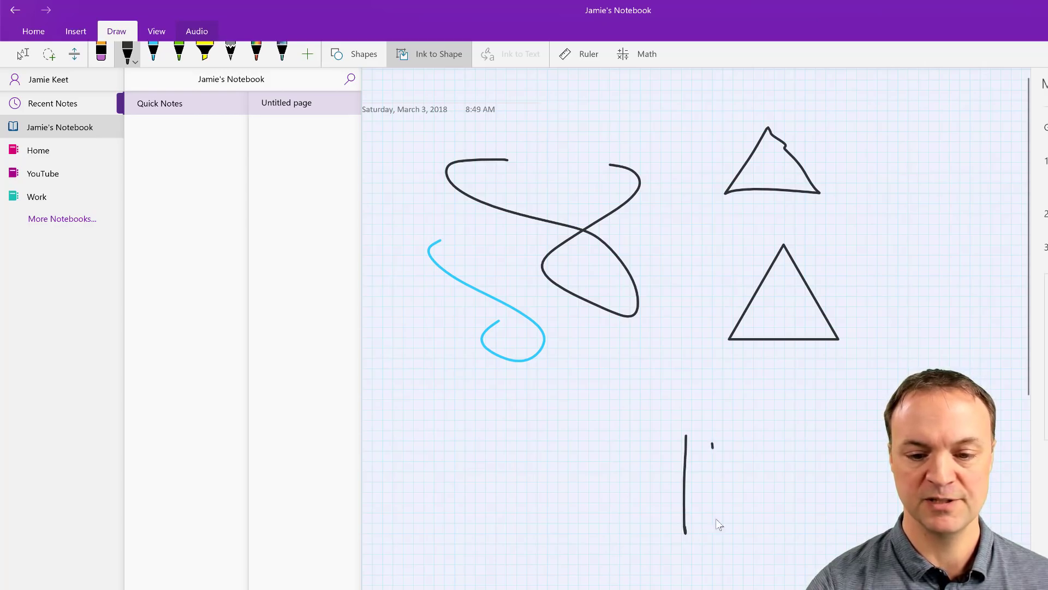
left_click_drag(712, 448, 716, 529)
mouse_move(683, 496)
left_mouse_down()
mouse_move(717, 493)
mouse_move(734, 521)
left_mouse_up()
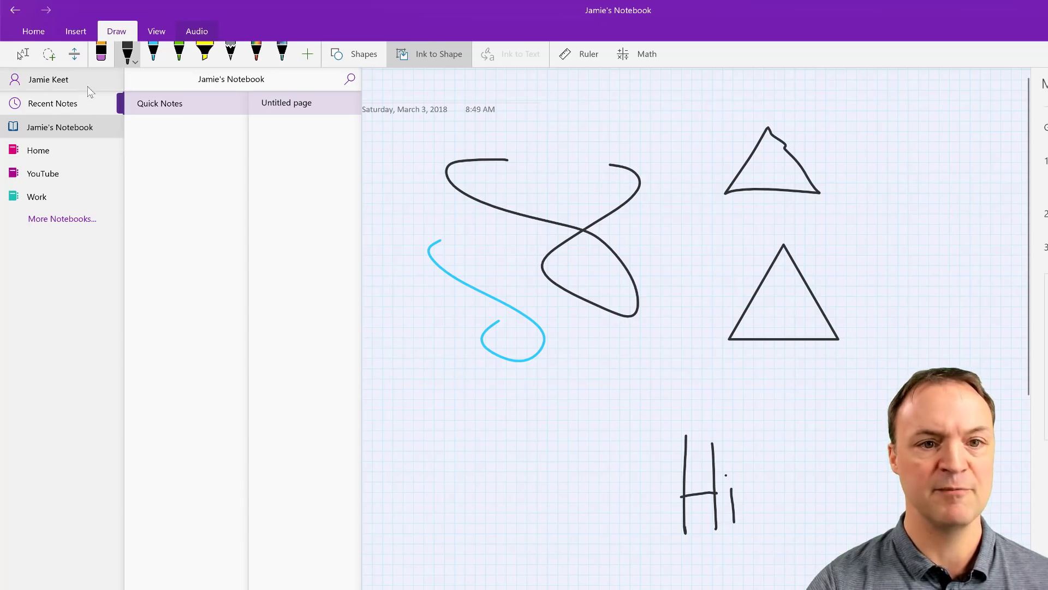
left_click(48, 54)
left_click(22, 54)
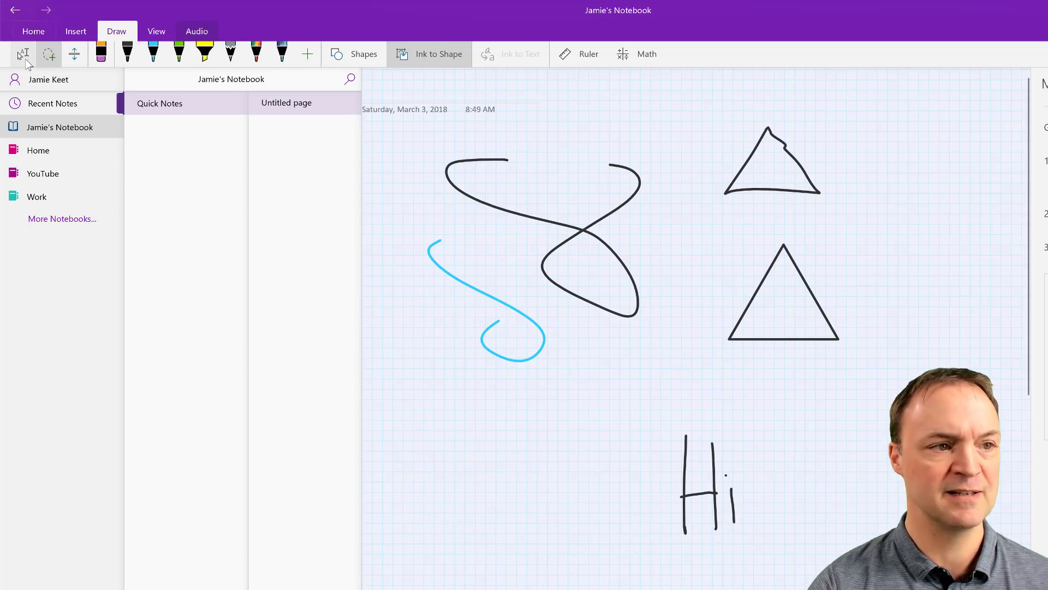
Step: Convert the handwritten 'Hi' to typed text and move it below the blue squiggle
mouse_move(803, 561)
left_mouse_down()
mouse_move(650, 456)
mouse_move(642, 404)
left_mouse_up()
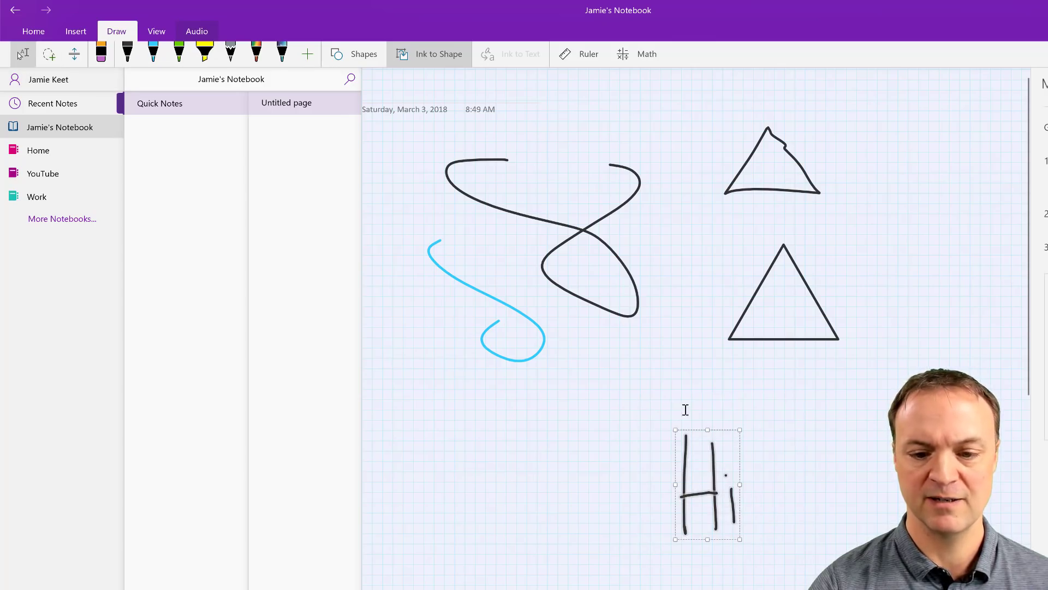
left_click(508, 57)
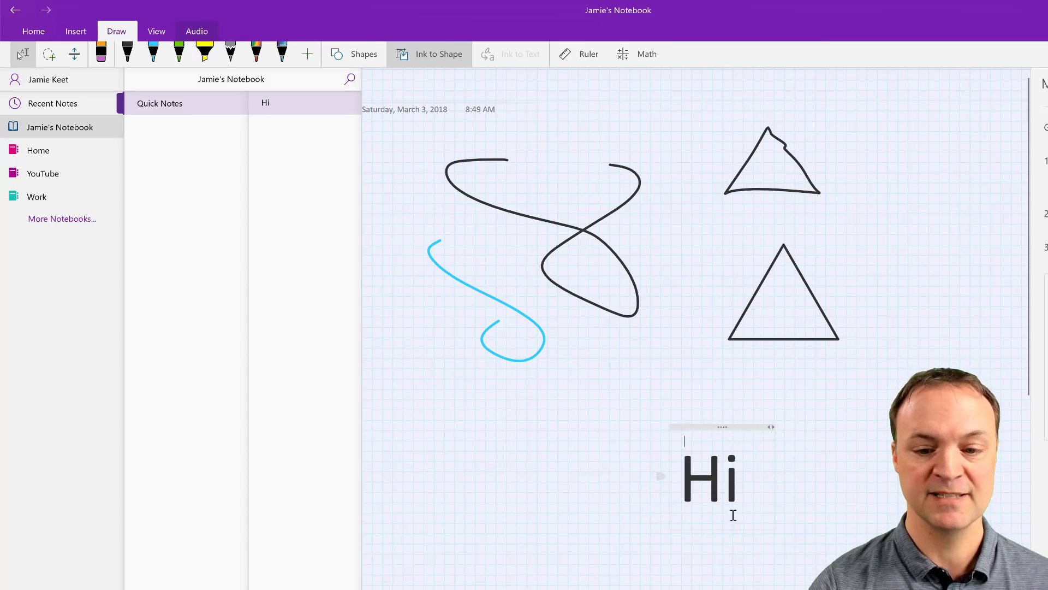
mouse_move(714, 432)
left_mouse_down()
mouse_move(497, 374)
mouse_move(490, 390)
left_mouse_up()
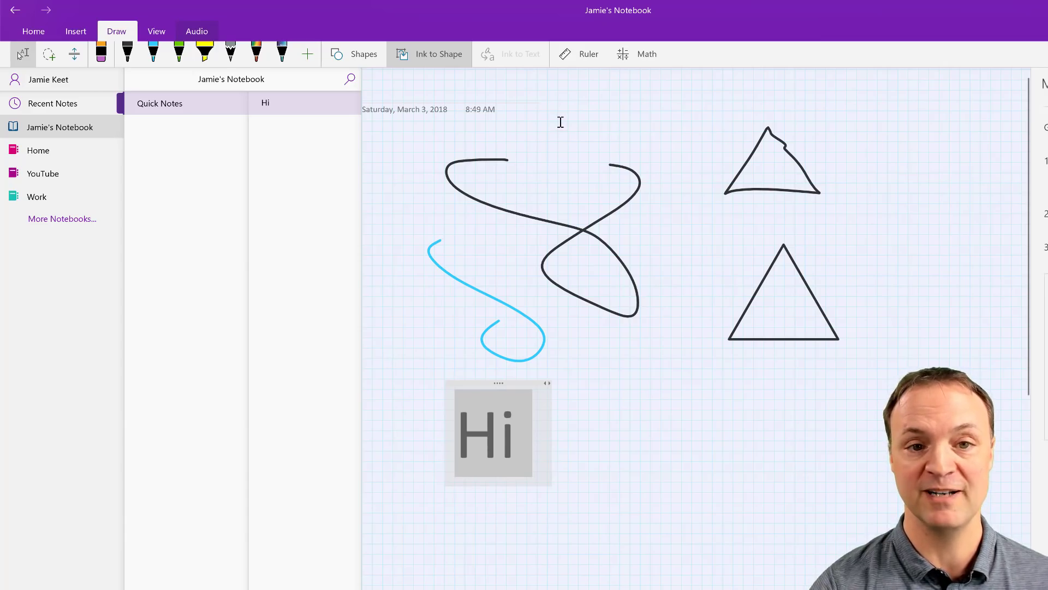
Step: Show and hide the ruler, then start a black ink stroke right of Hi
left_click(584, 57)
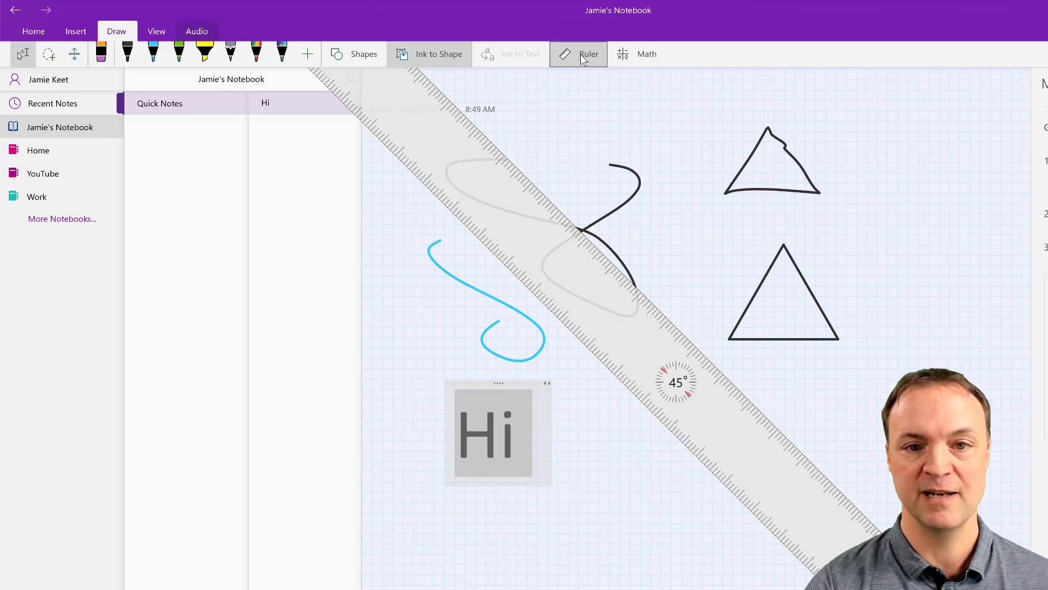
left_click(583, 57)
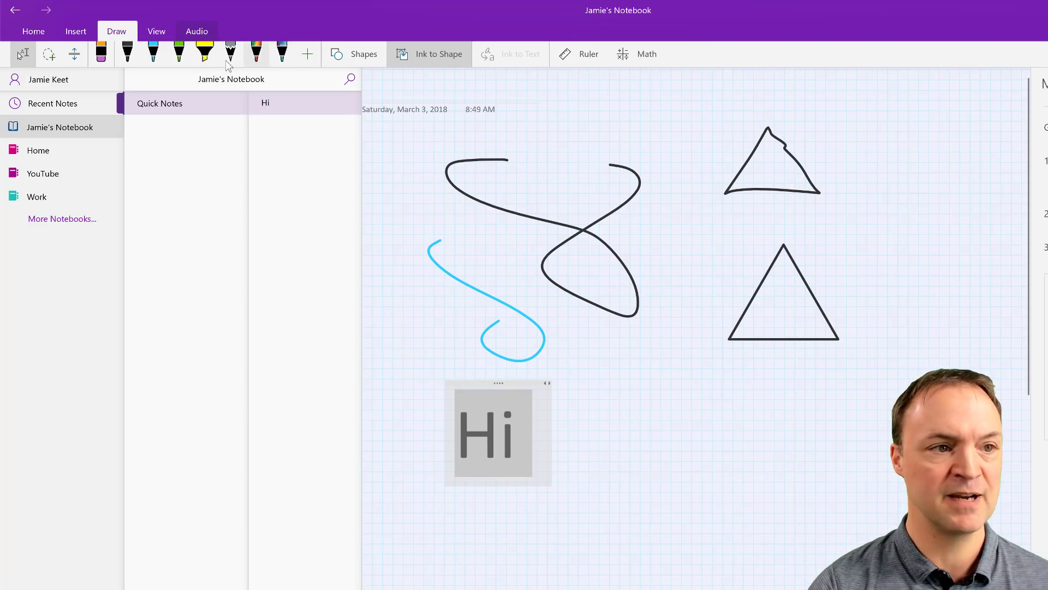
left_click(127, 53)
left_click_drag(682, 391, 649, 448)
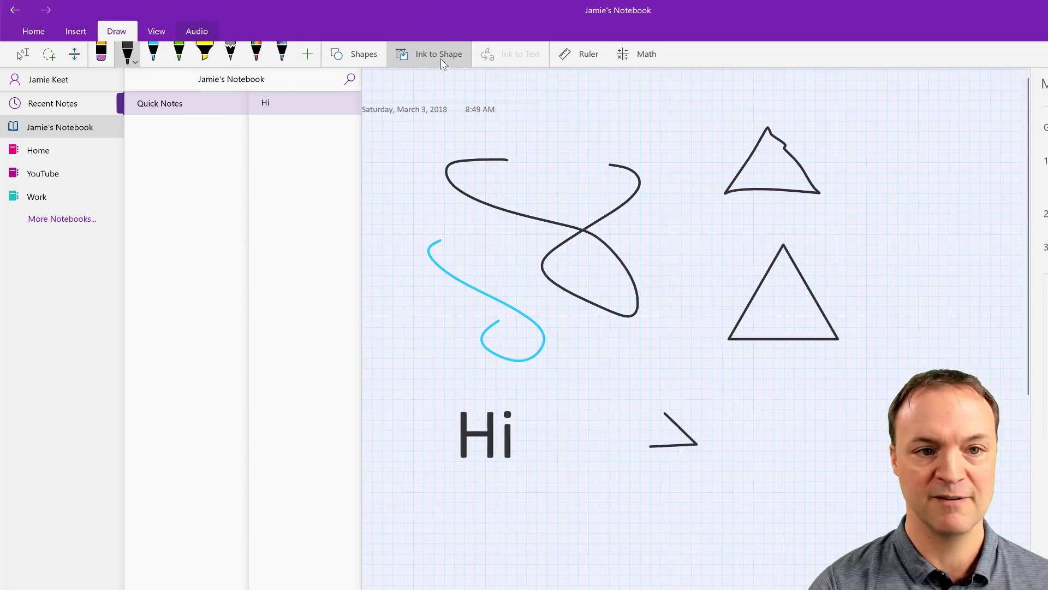
Step: Open the Math pane, handwrite 5+5 in black ink, and lasso-select it
left_click(637, 53)
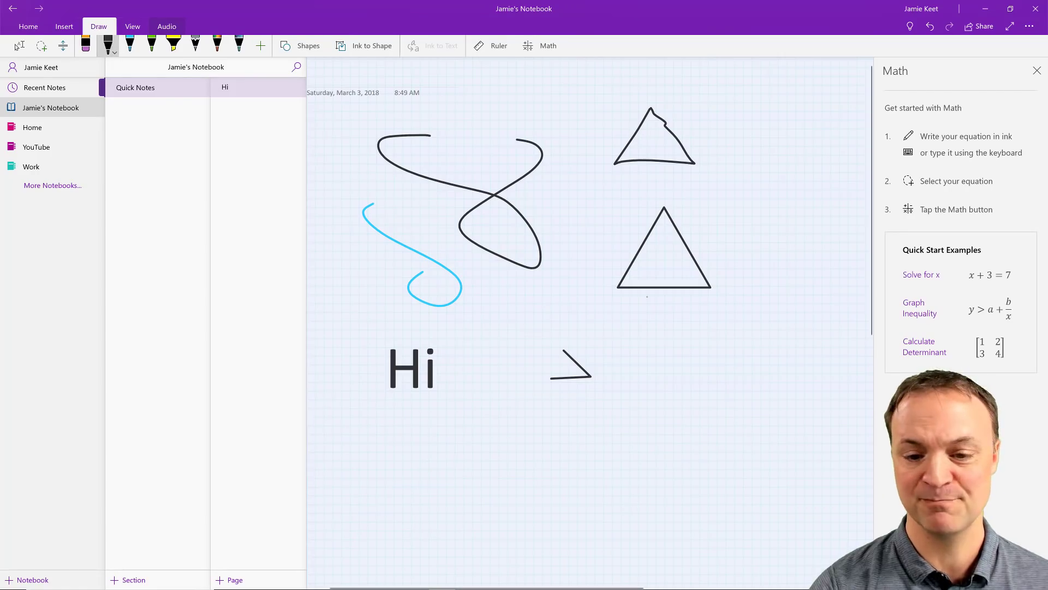
mouse_move(682, 323)
left_mouse_down()
mouse_move(647, 344)
mouse_move(656, 367)
left_mouse_up()
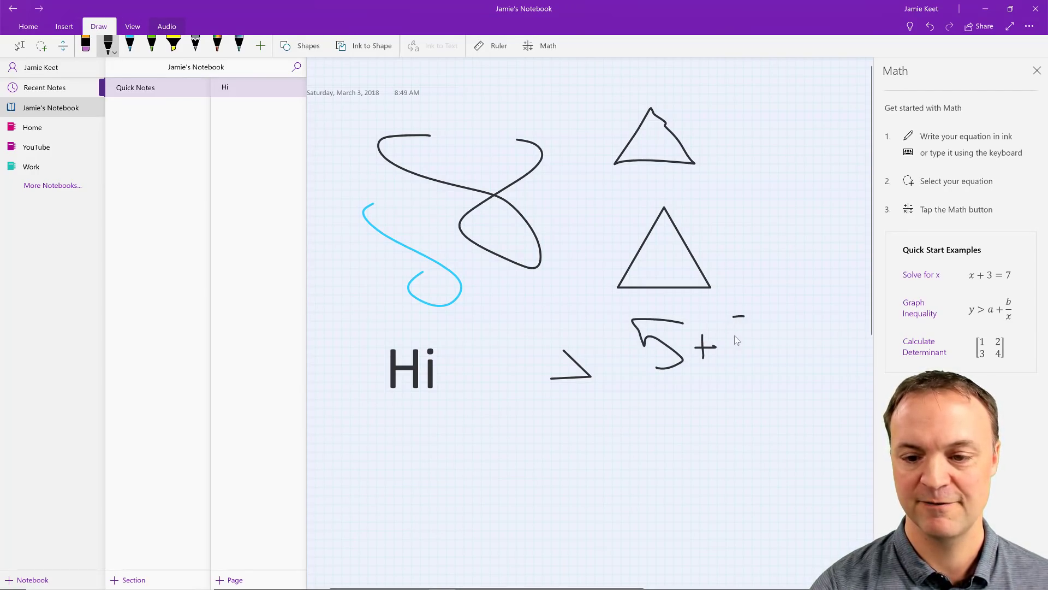
left_click_drag(732, 317, 730, 367)
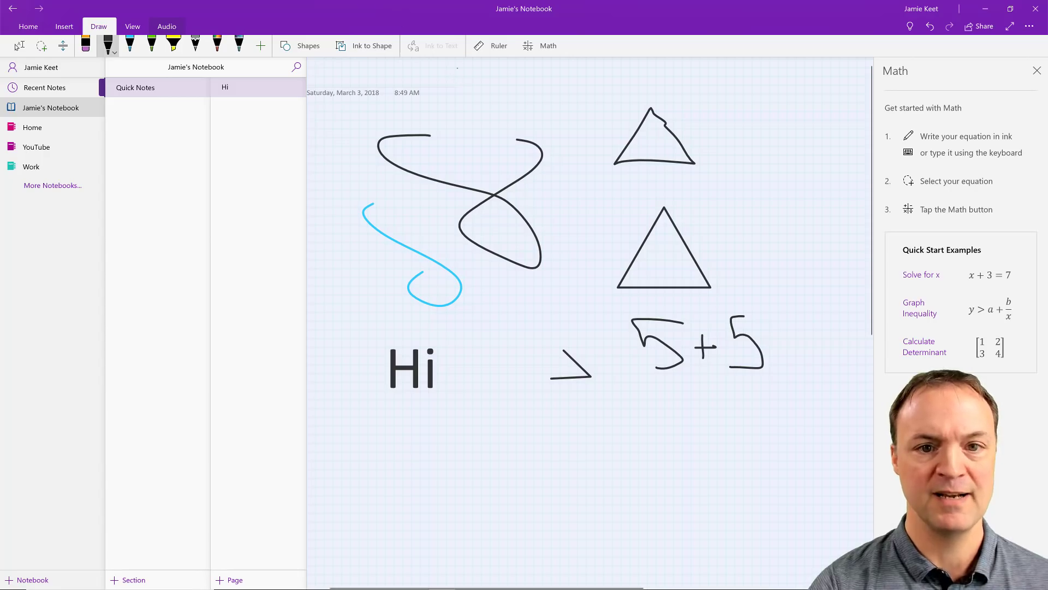
left_click(38, 48)
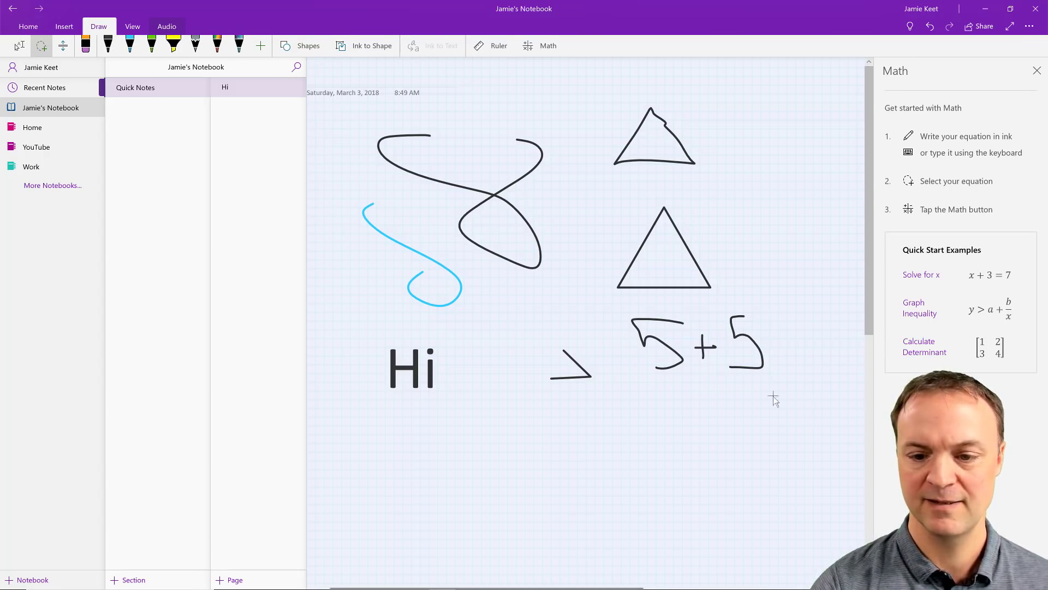
mouse_move(802, 402)
left_mouse_down()
mouse_move(605, 310)
mouse_move(721, 317)
left_mouse_up()
mouse_move(803, 403)
left_mouse_down()
mouse_move(595, 289)
mouse_move(668, 308)
mouse_move(772, 306)
left_mouse_up()
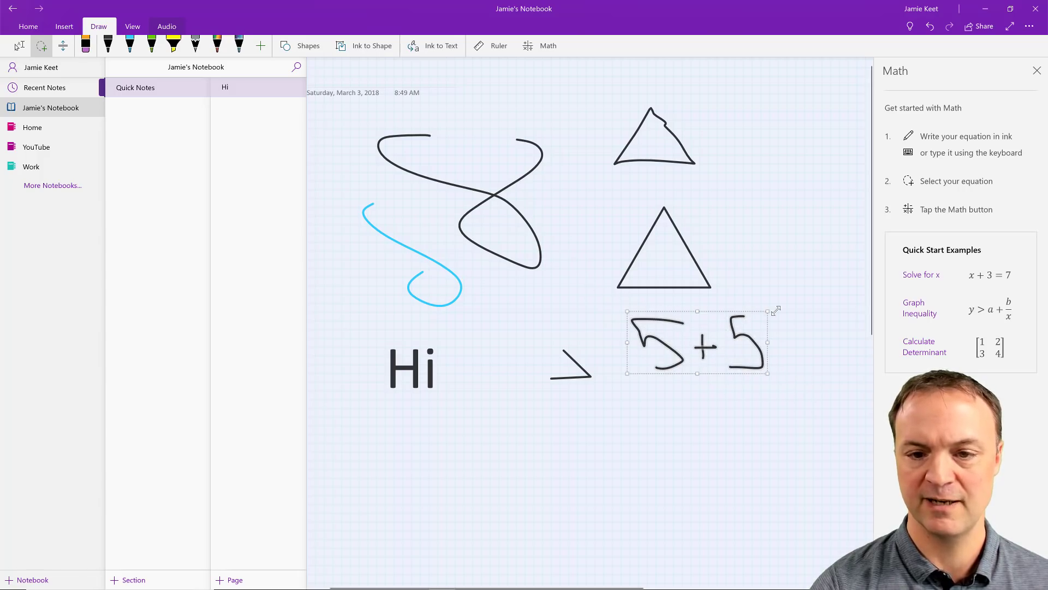
Step: Evaluate the handwritten 5+5 with Math to show the result 10
left_click(544, 47)
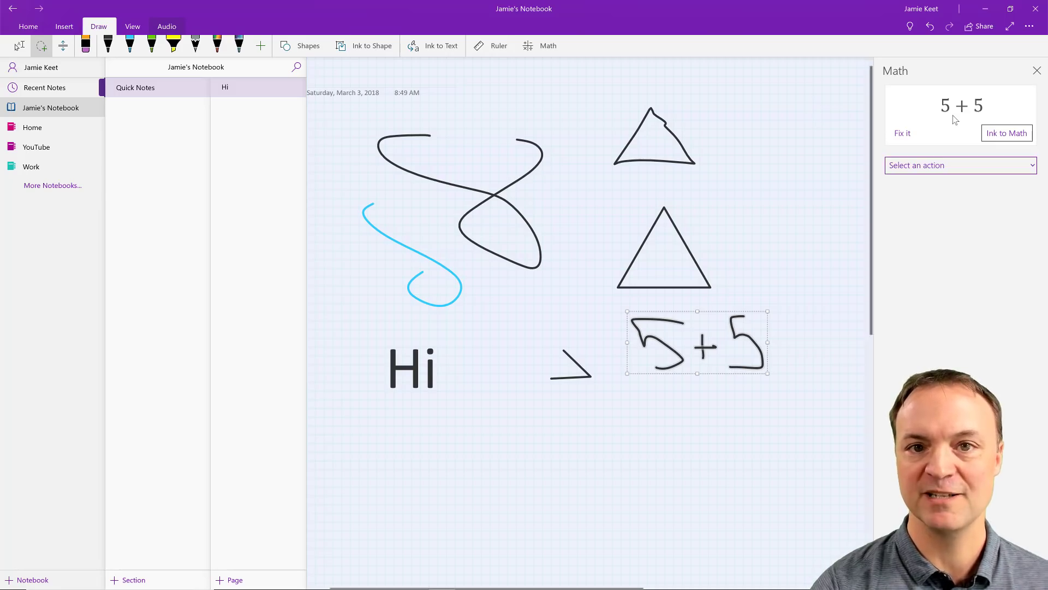
left_click(961, 167)
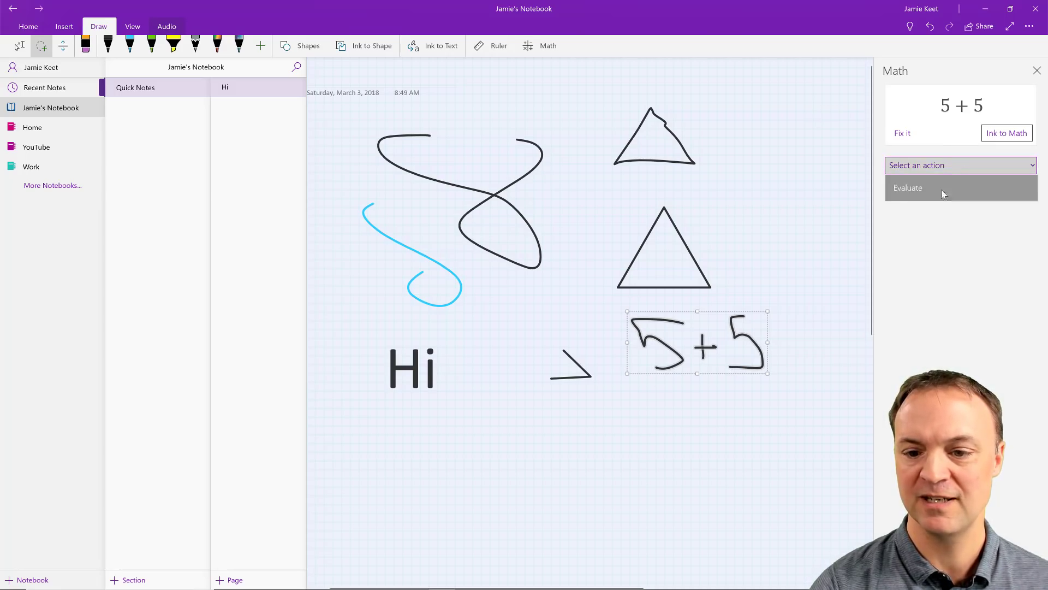
left_click(944, 192)
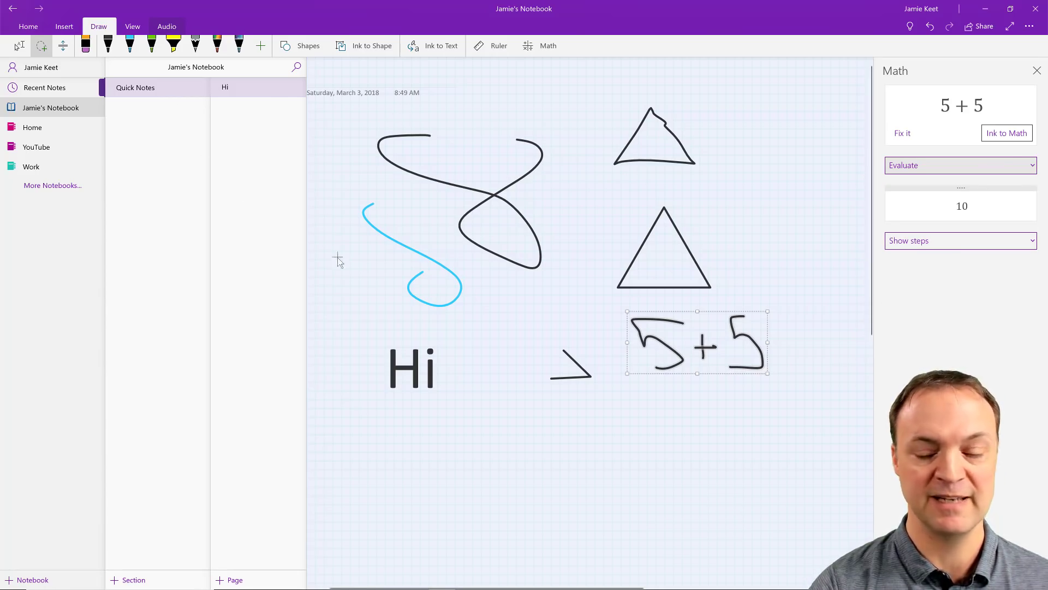
mouse_move(798, 407)
left_mouse_down()
mouse_move(618, 316)
mouse_move(786, 383)
mouse_move(794, 401)
left_mouse_up()
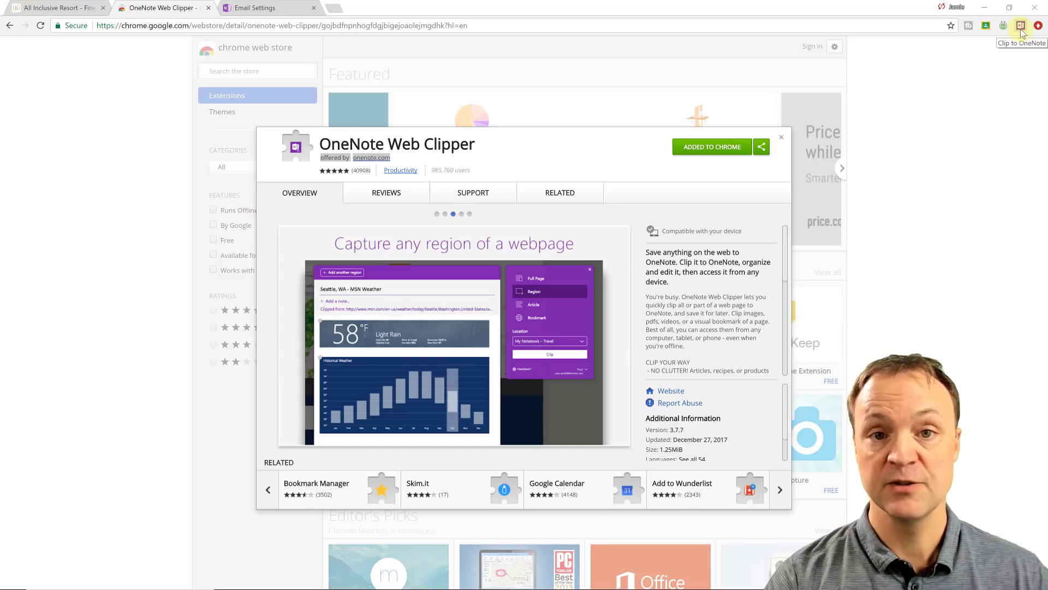
Step: Switch Chrome to the All Inclusive Resort tab showing the Finest Playa Mujeres site
left_click(62, 10)
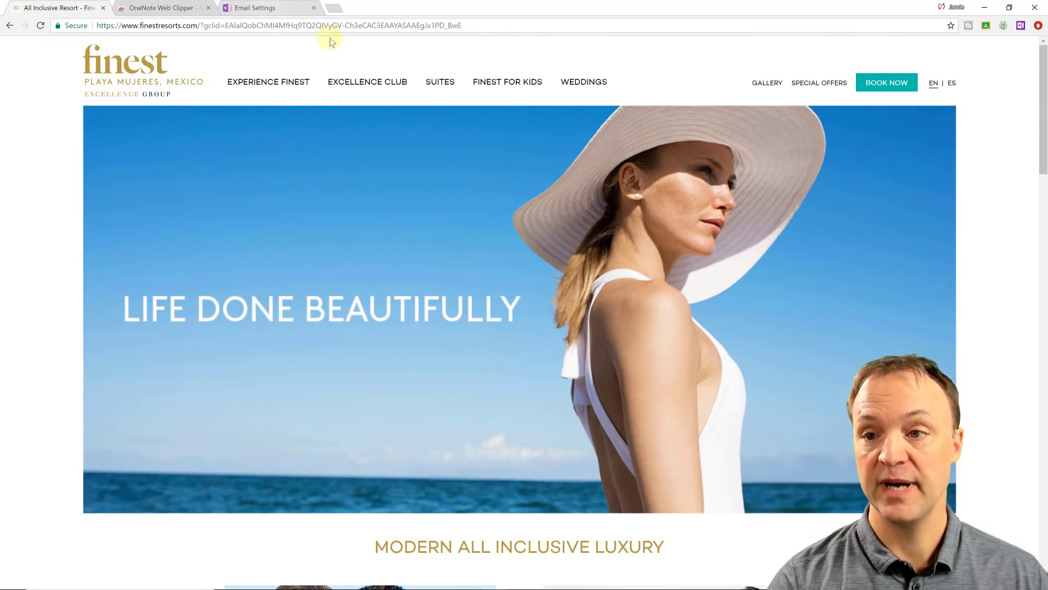
Step: Clip the full resort page with the note 'I want to go here' into Home > Travel, then return to OneNote
left_click(1020, 26)
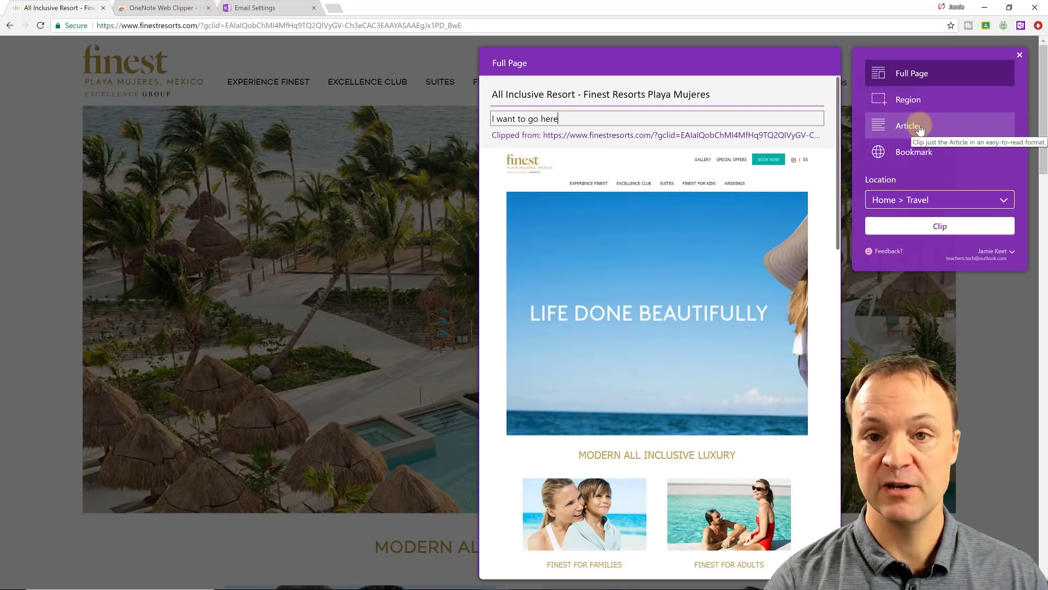
left_click(924, 200)
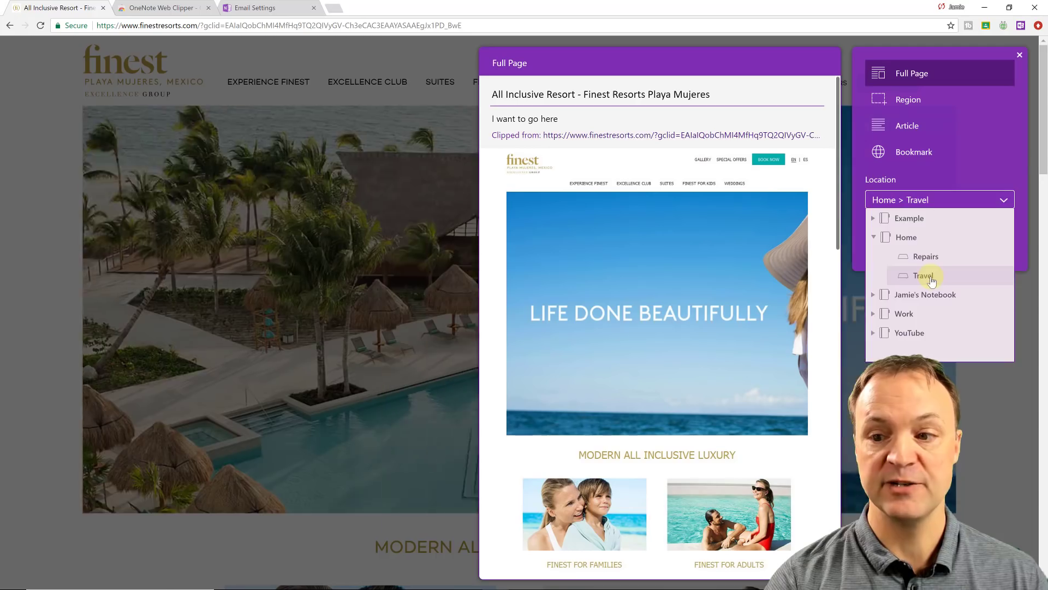
left_click(926, 275)
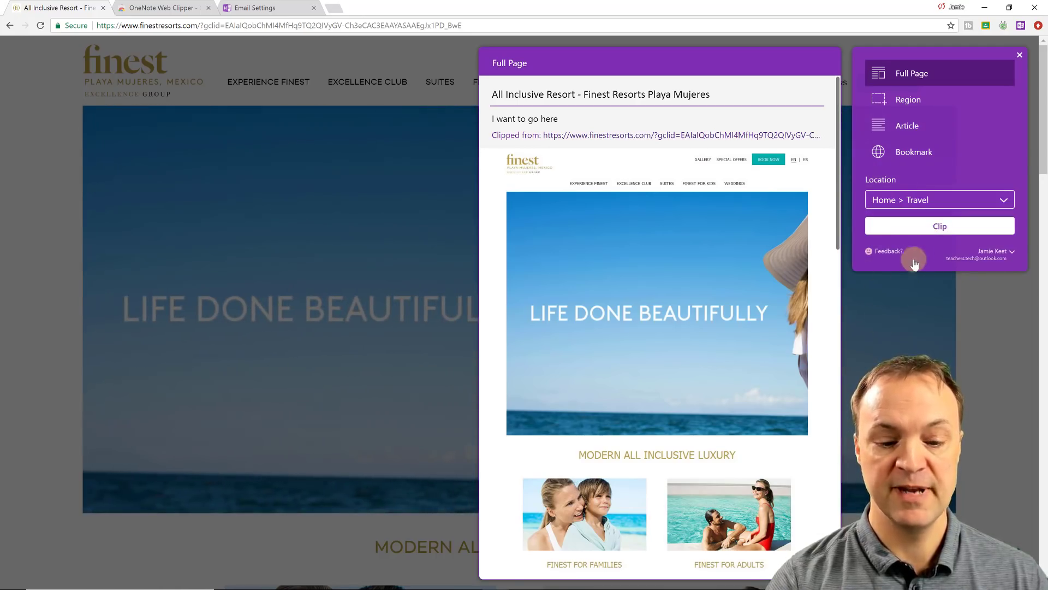
left_click(445, 582)
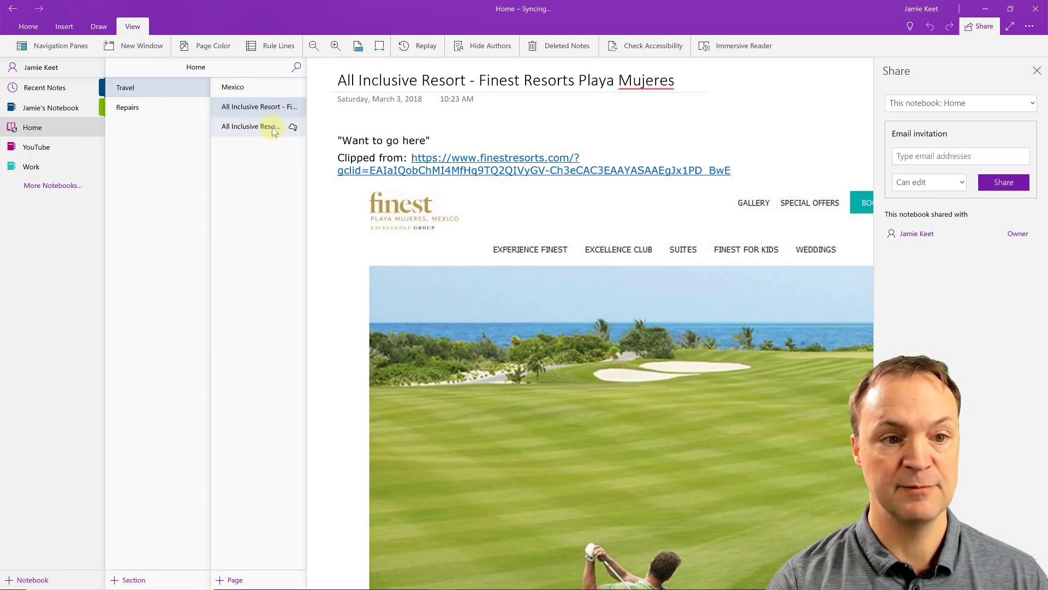
Step: View the clipped resort page in OneNote, then return to the Chrome window with the clipper
left_click(275, 131)
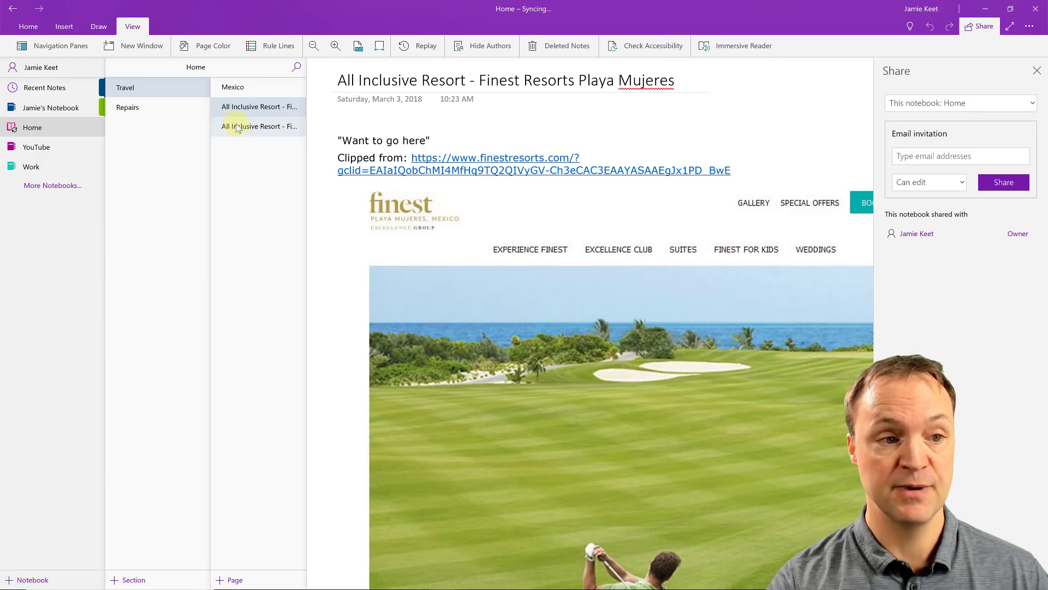
mouse_move(357, 588)
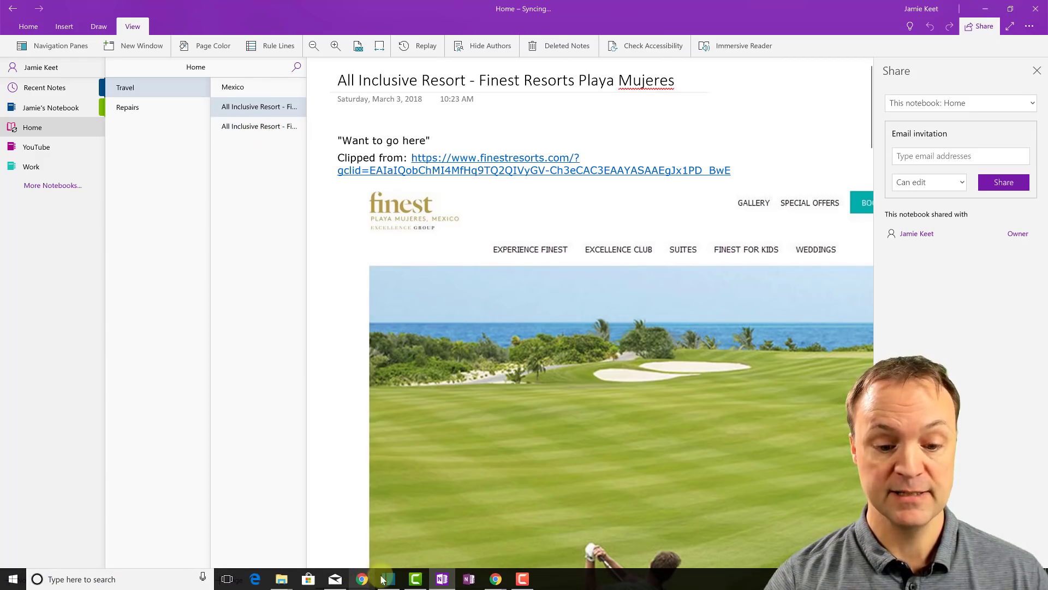
mouse_move(494, 579)
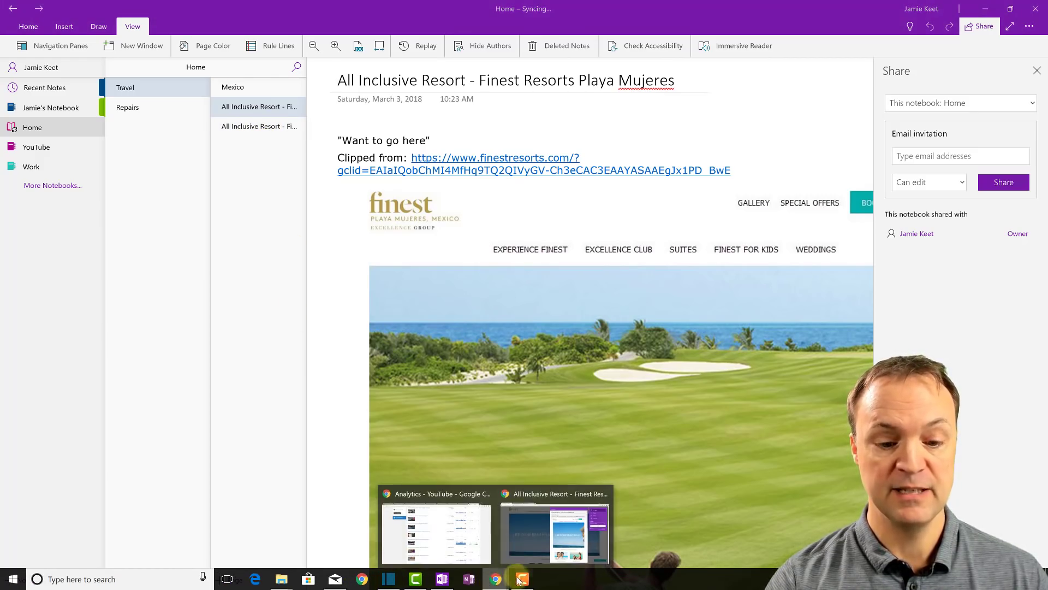
left_click(504, 495)
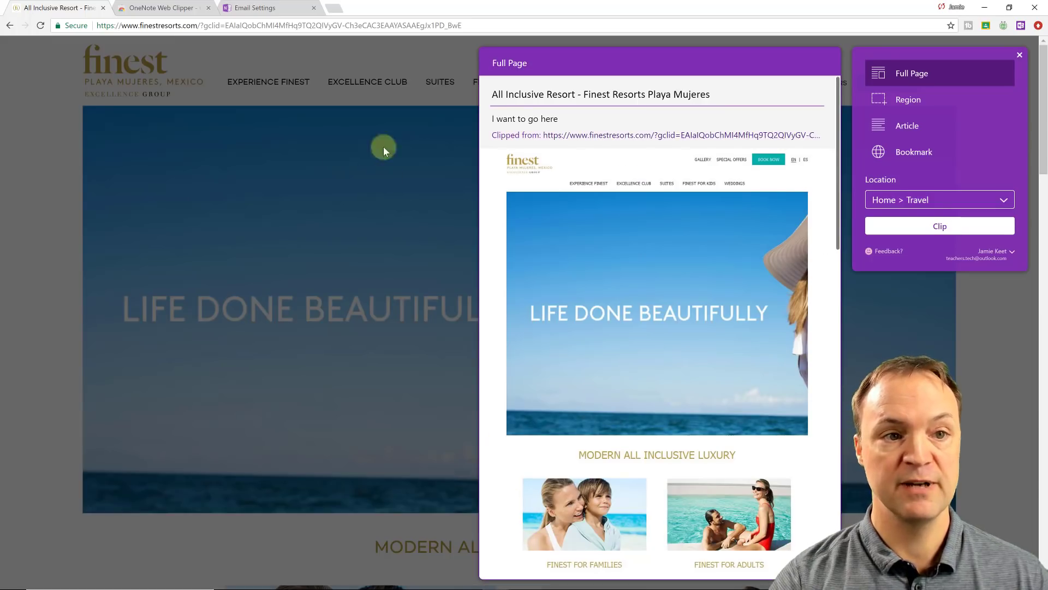
Step: Switch Chrome to the Email Settings tab showing the Save emails to OneNote page
left_click(268, 14)
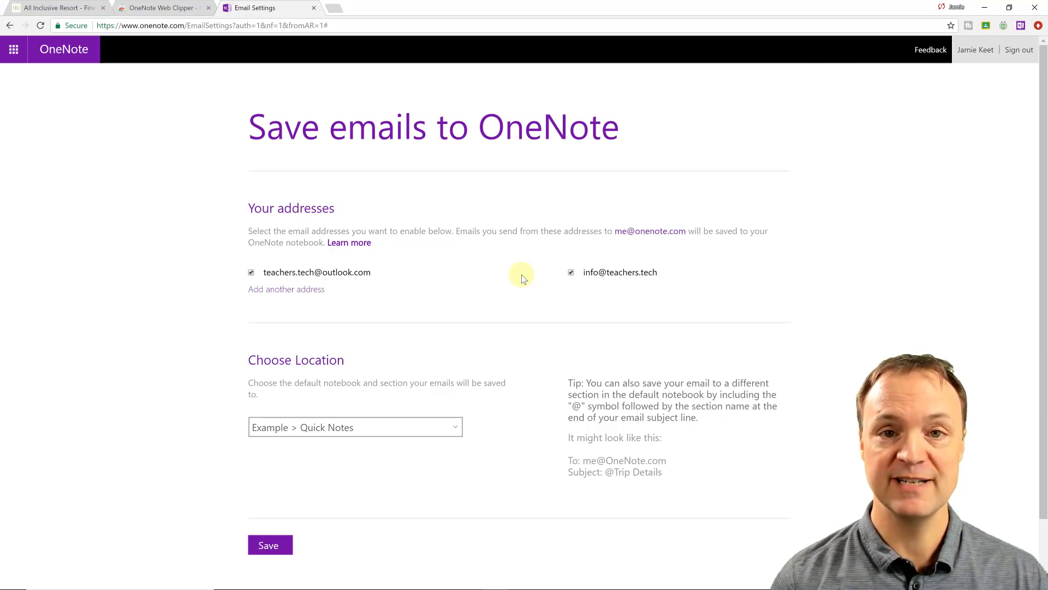
Step: Keep Example > Quick Notes as the email destination, start a Mail draft to OneNote, and return to OneNote
left_click(419, 427)
left_click(519, 459)
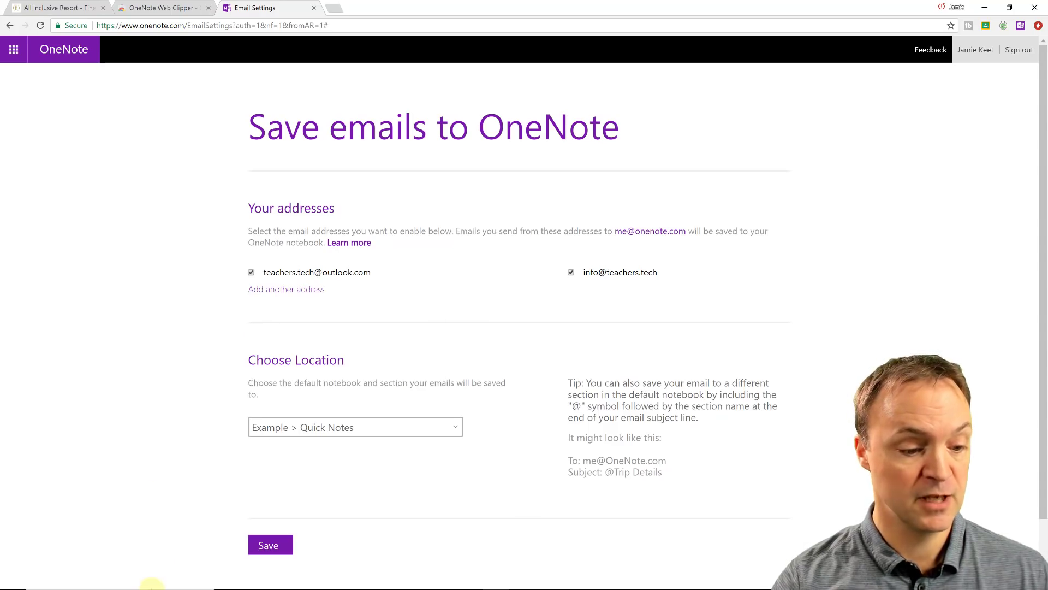
mouse_move(206, 586)
left_click(335, 579)
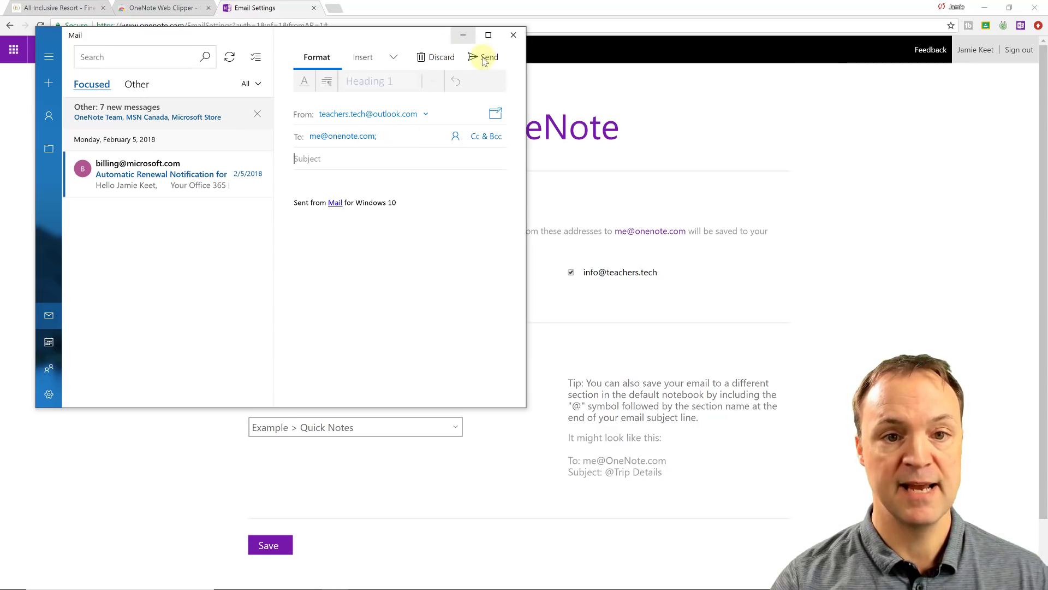
mouse_move(334, 587)
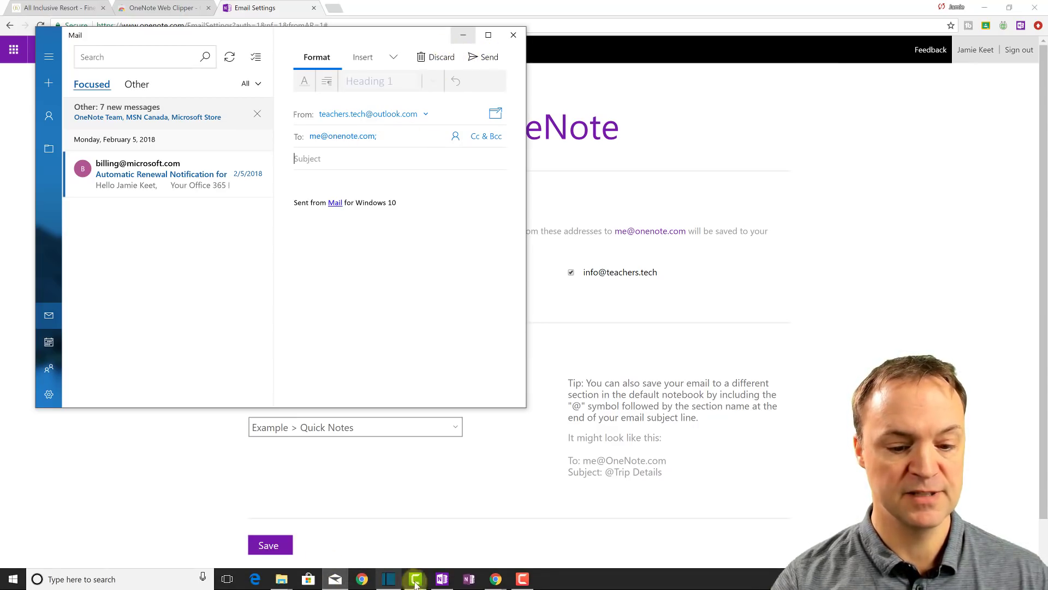
left_click(464, 580)
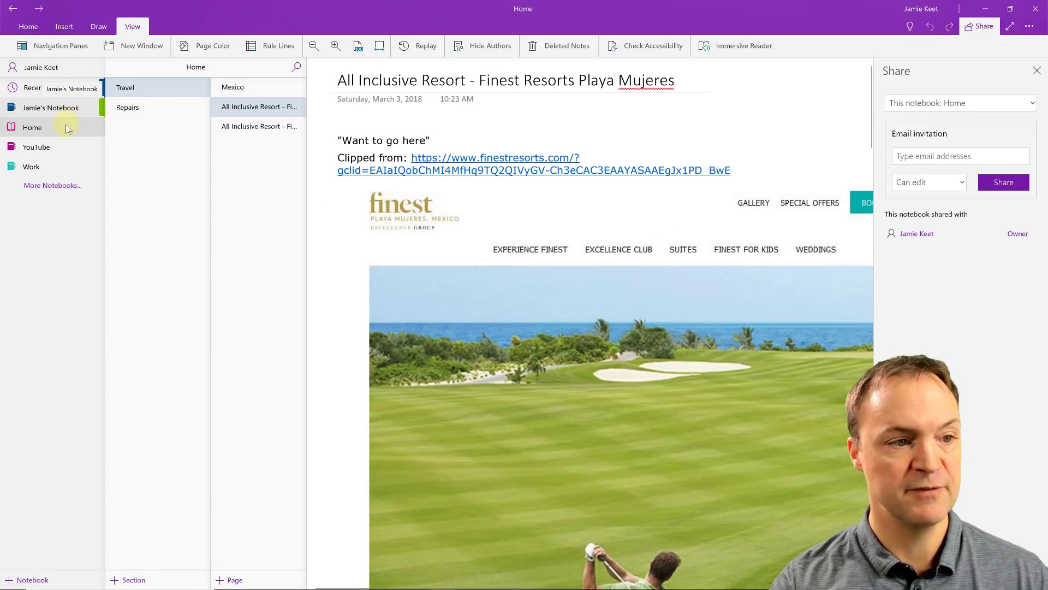
Step: Browse the Hi, Quick Notes and forwarded Airtame email pages, then open the Work notebook's May page
left_click(72, 110)
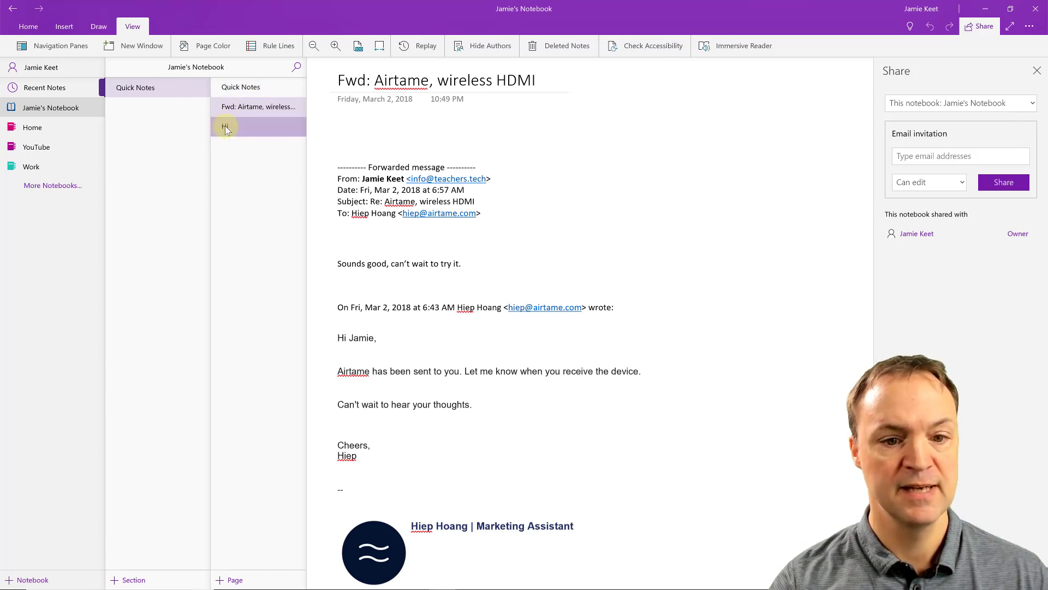
left_click(229, 126)
left_click(242, 90)
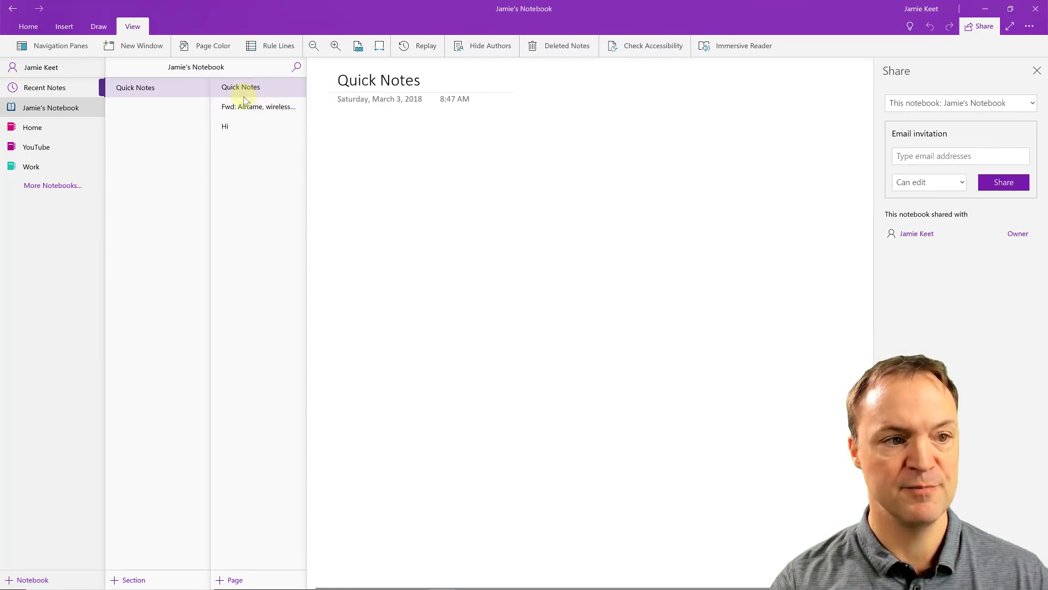
left_click(244, 107)
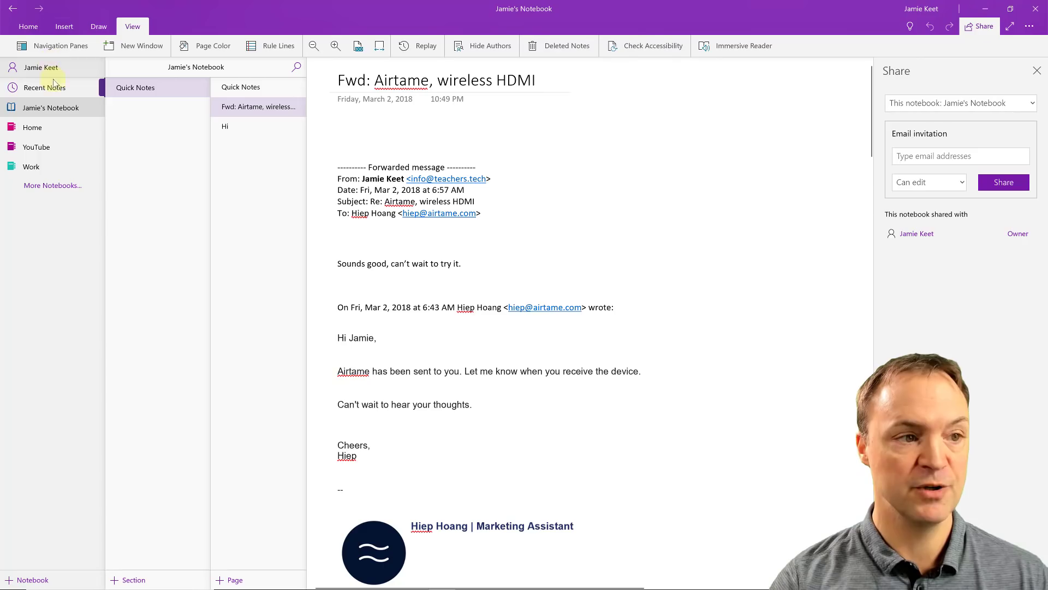
left_click(34, 127)
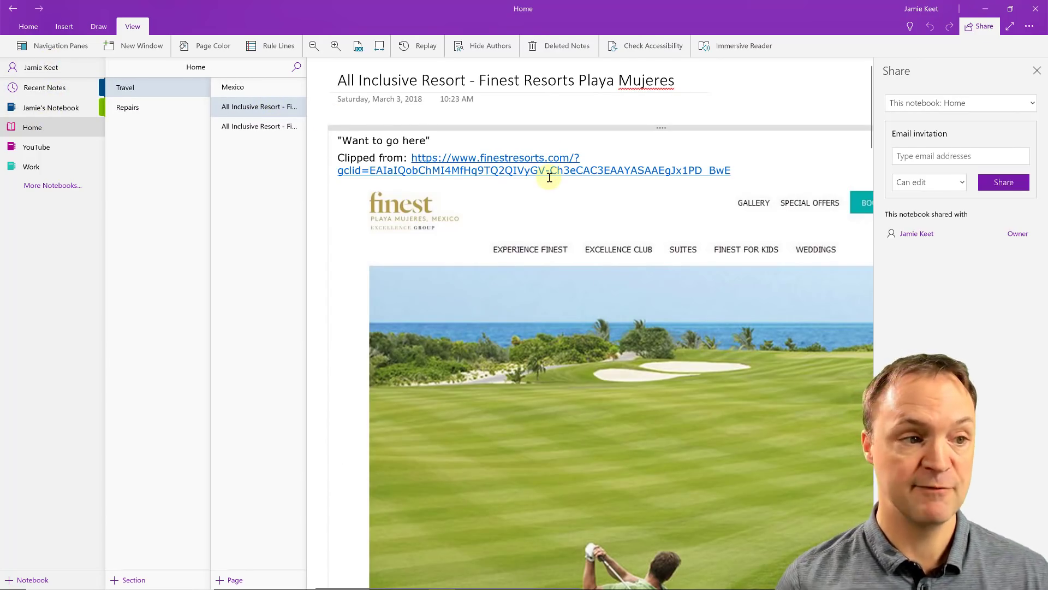
left_click(27, 166)
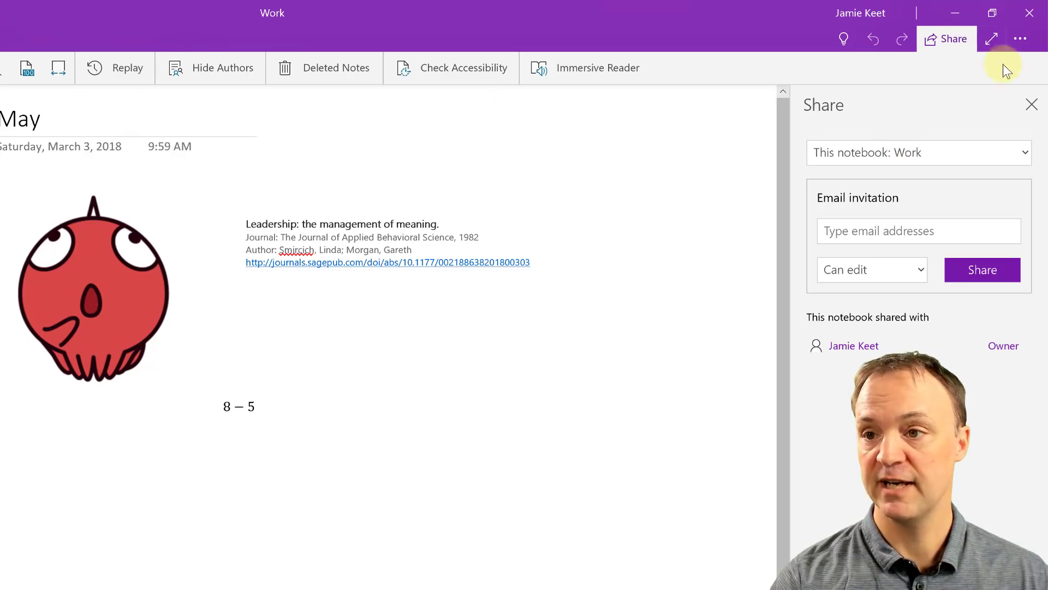
Step: Remove the May page's 'Anyone with the view link' sharing link so only the owner has access
left_click(1030, 104)
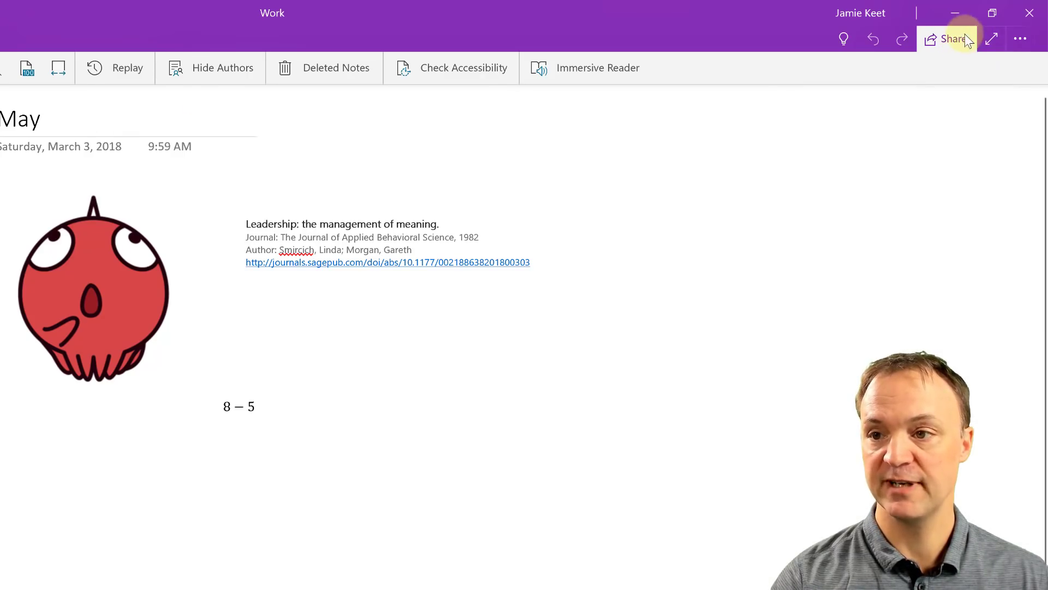
left_click(956, 41)
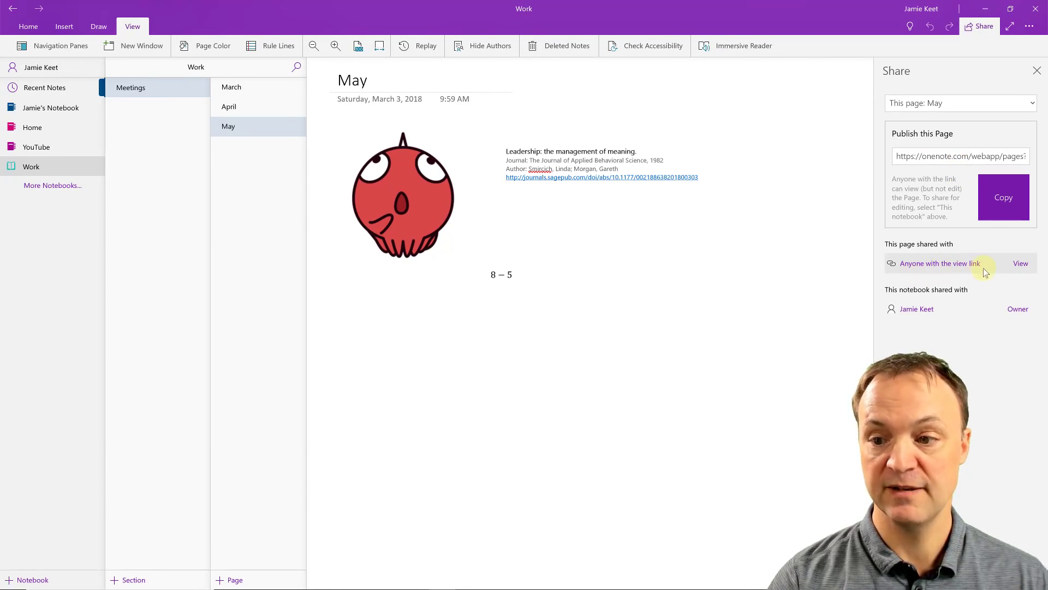
left_click(1016, 264)
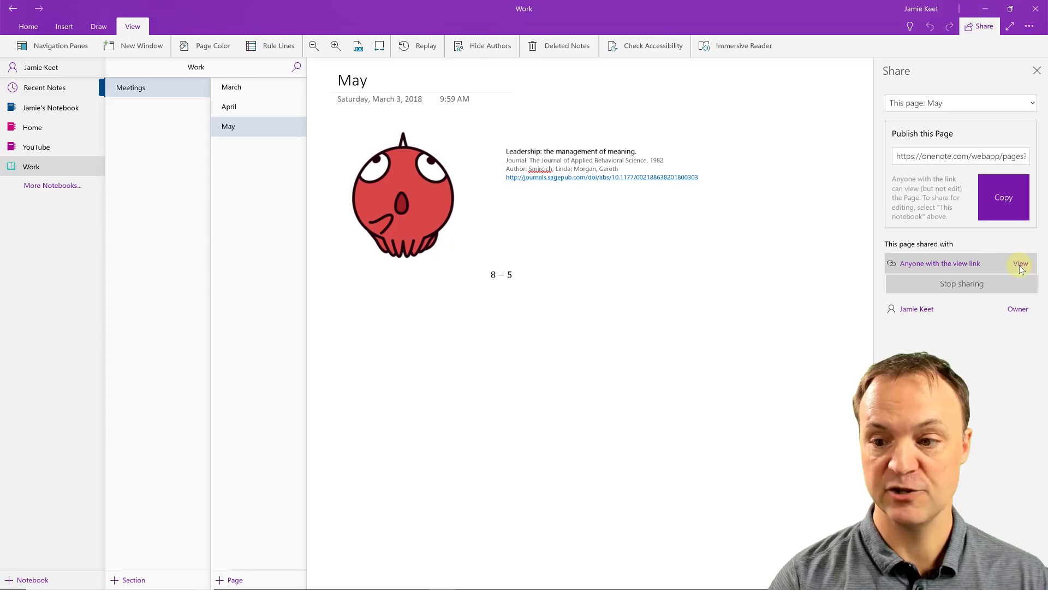
left_click(953, 286)
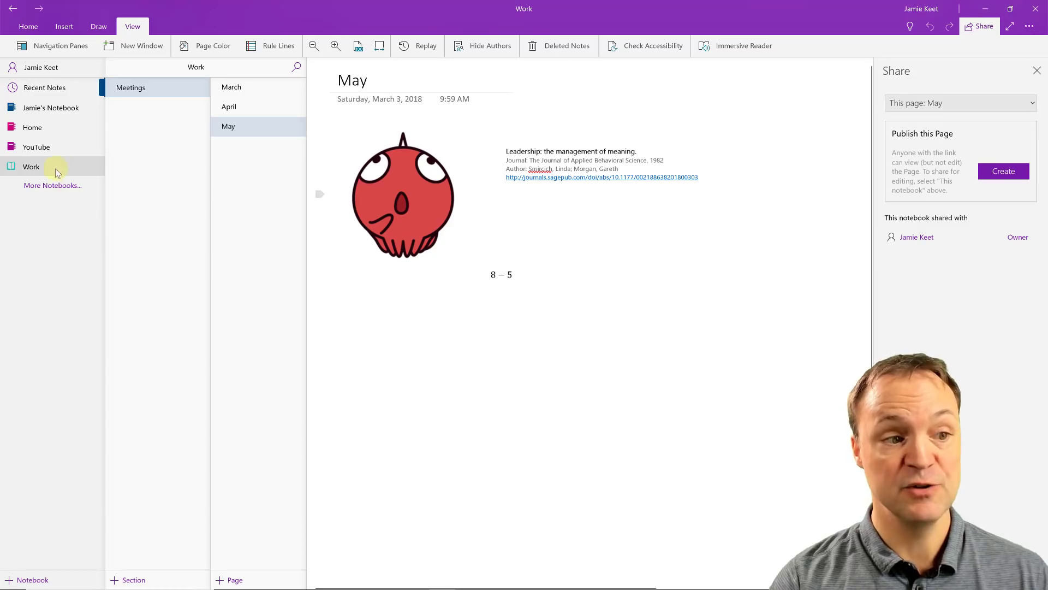
Step: Share the whole Work notebook instead of the page, keeping invitees at Can edit
left_click(994, 103)
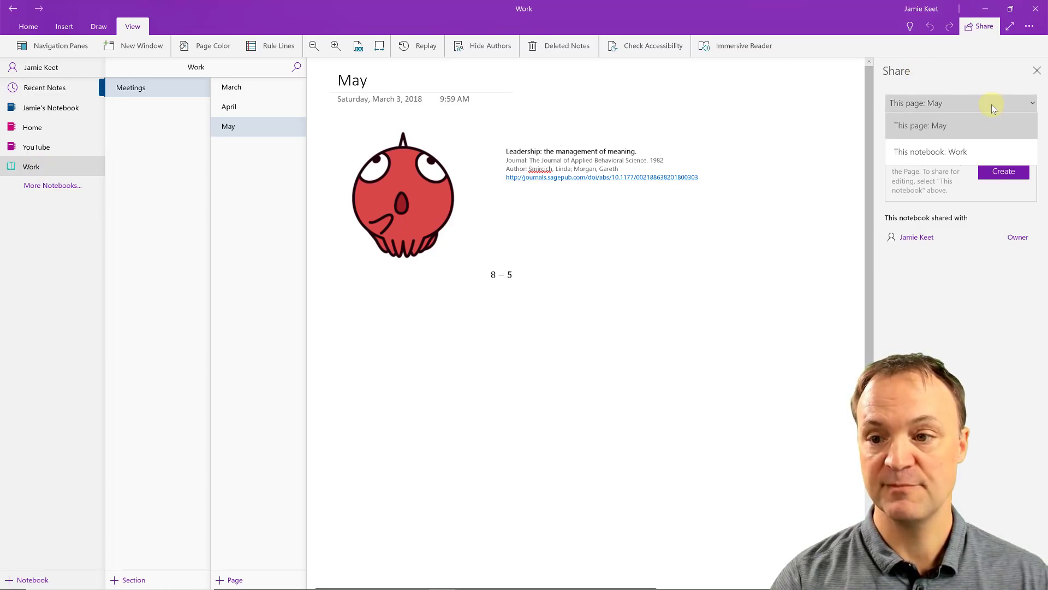
left_click(939, 154)
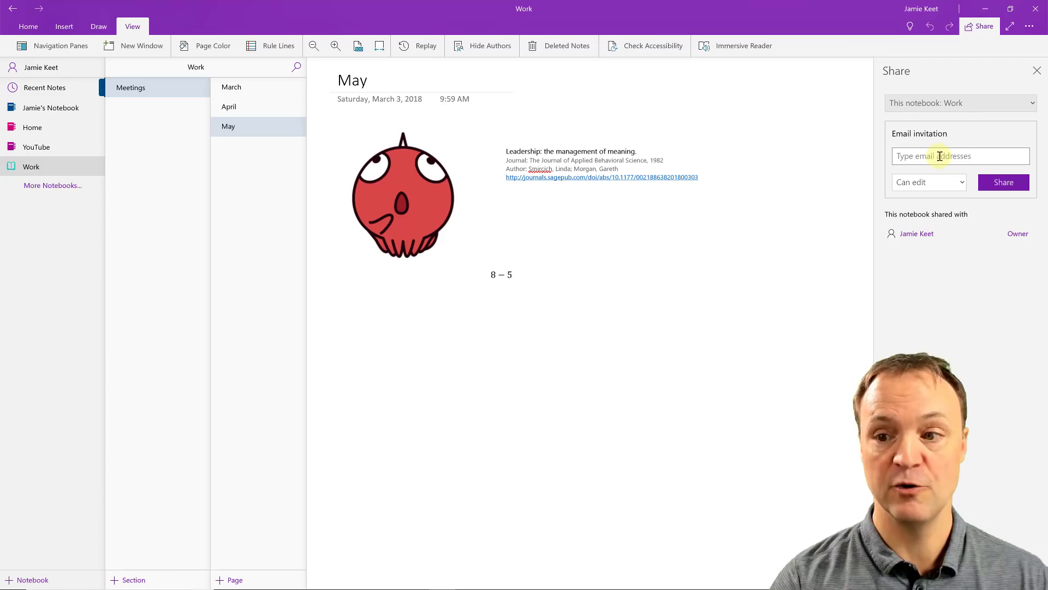
left_click(936, 183)
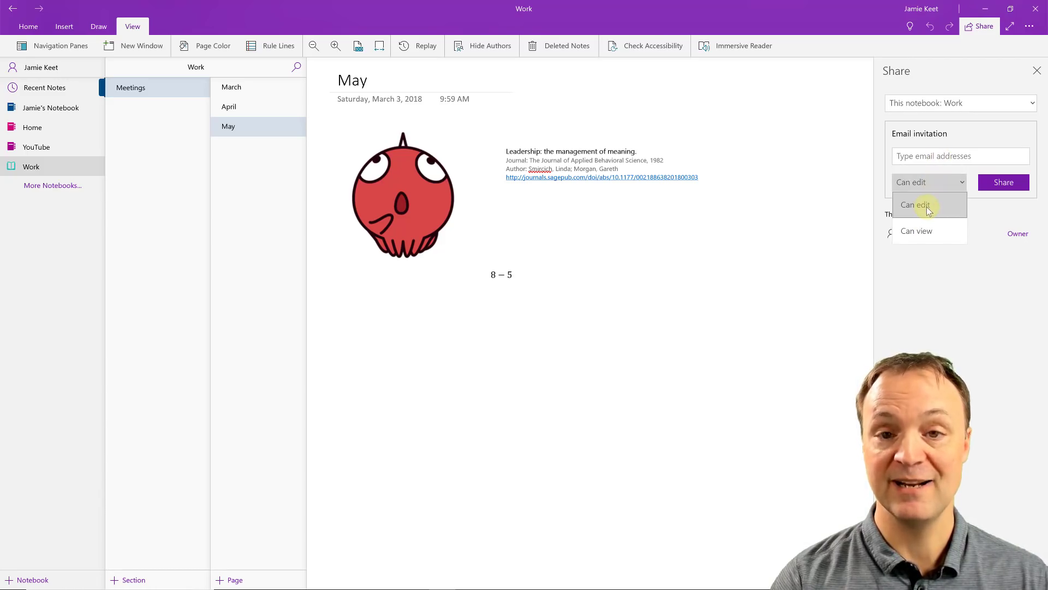
left_click(945, 302)
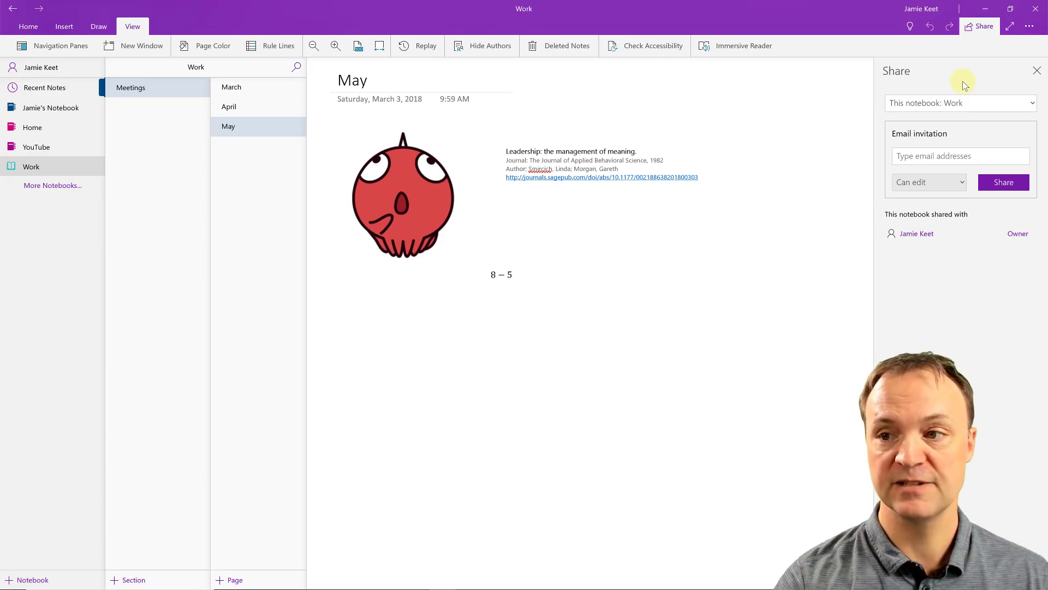
left_click(1029, 26)
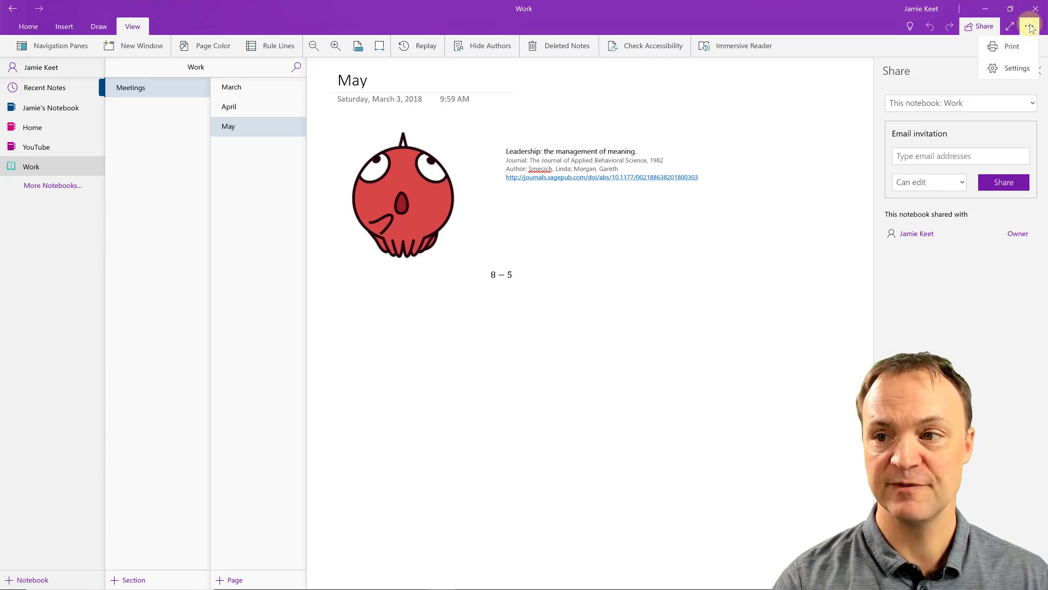
Step: Print one colour copy of the May page in Portrait orientation
left_click(1012, 48)
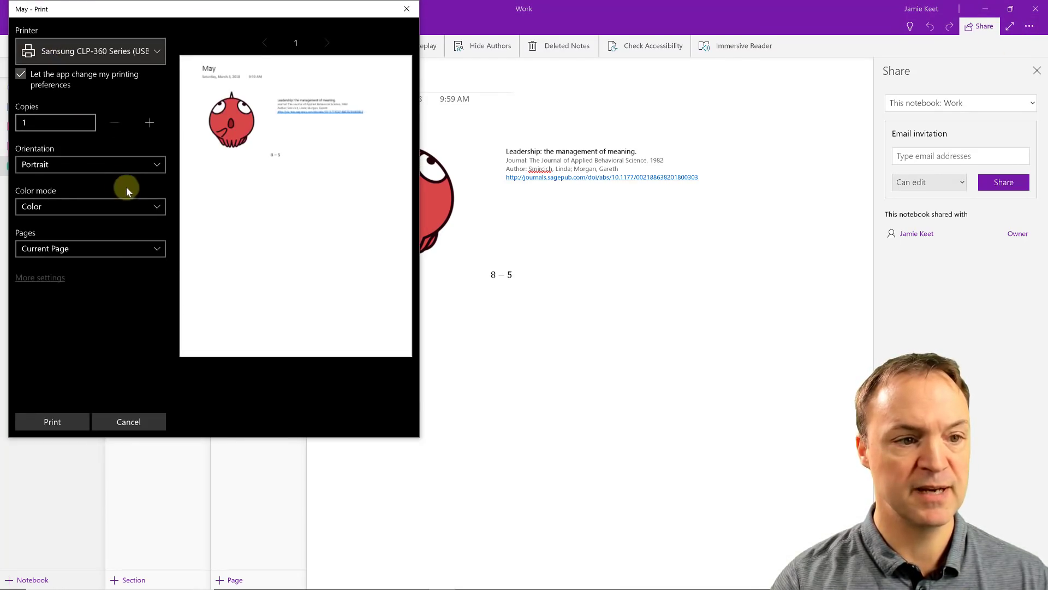
left_click(124, 166)
left_click(132, 166)
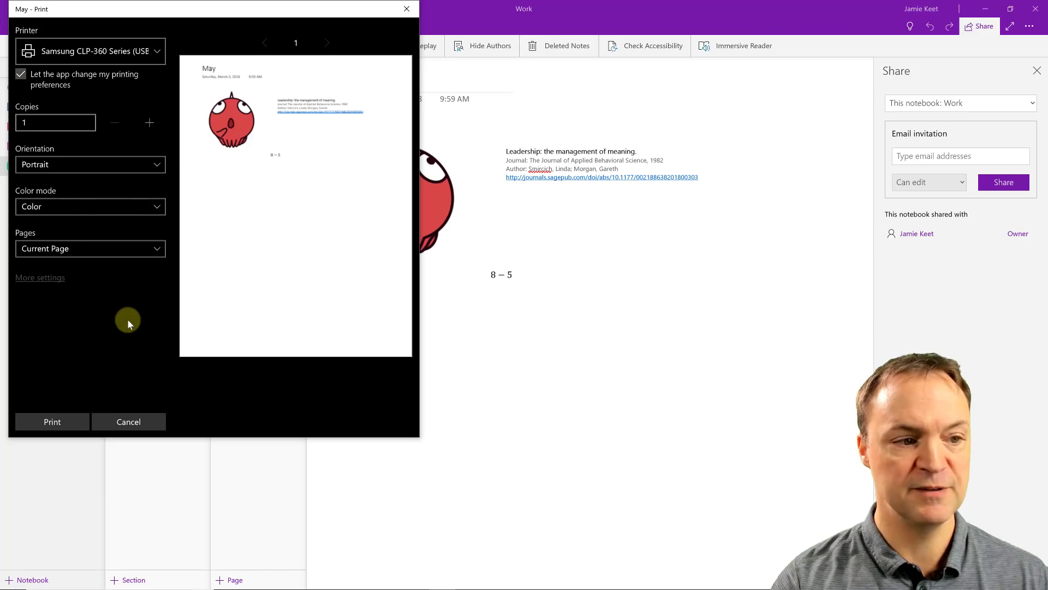
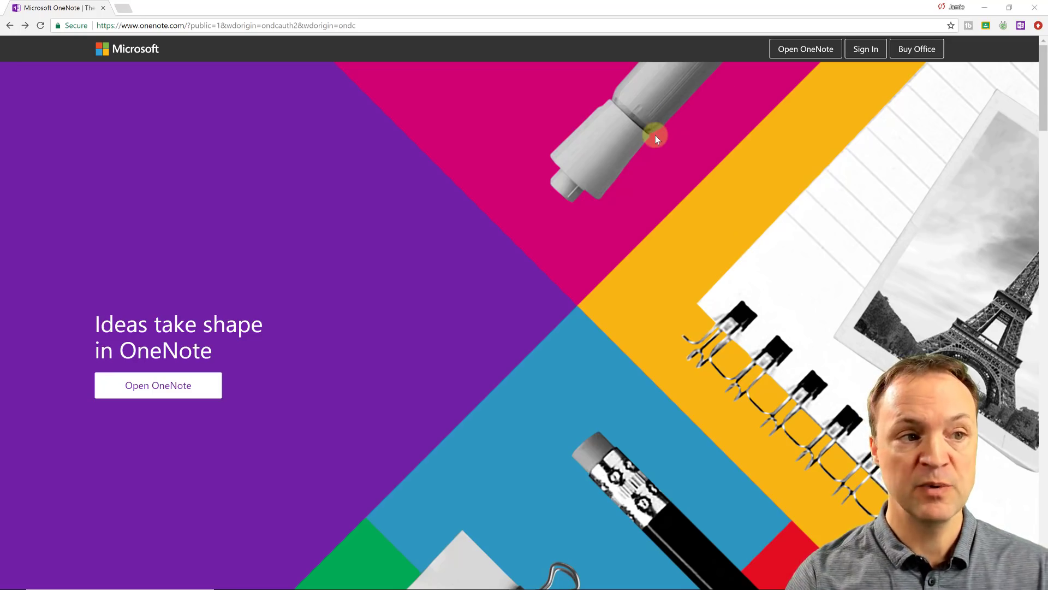
Step: Sign in to OneNote Online with the account e-mail address and the autofilled saved password
left_click(866, 49)
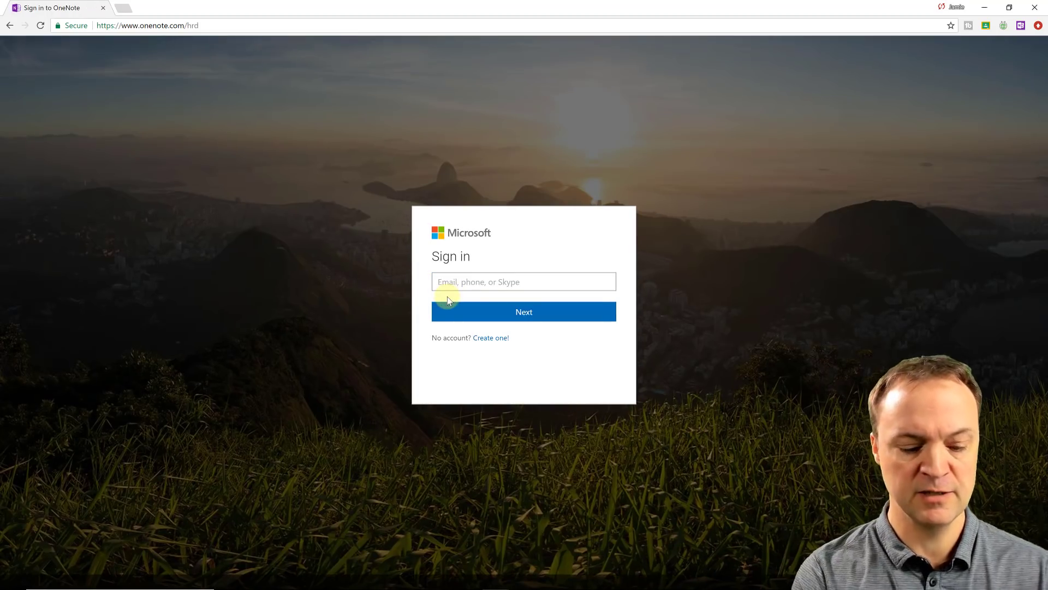
left_click(461, 281)
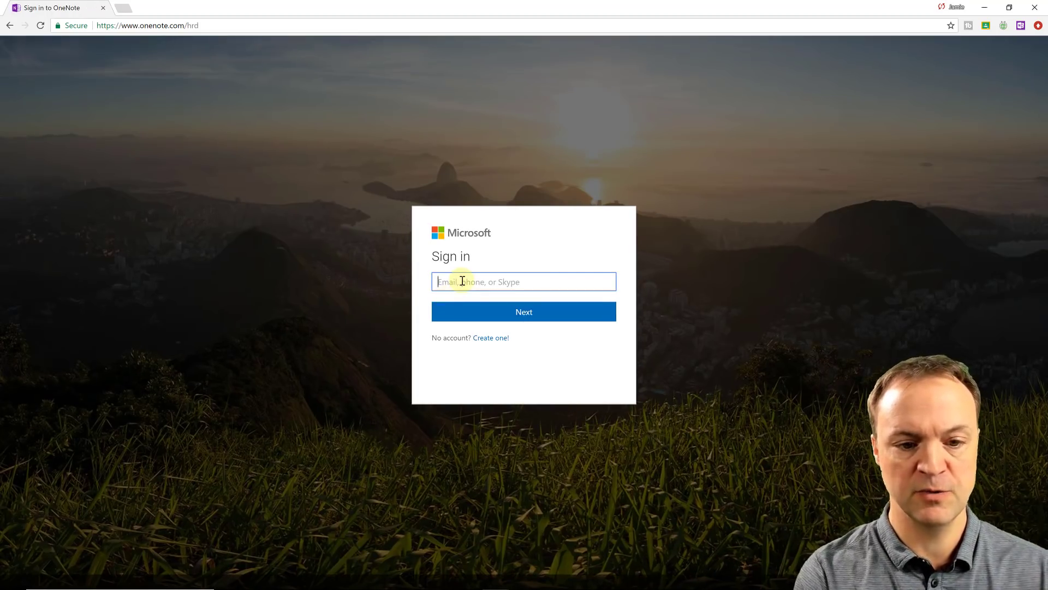
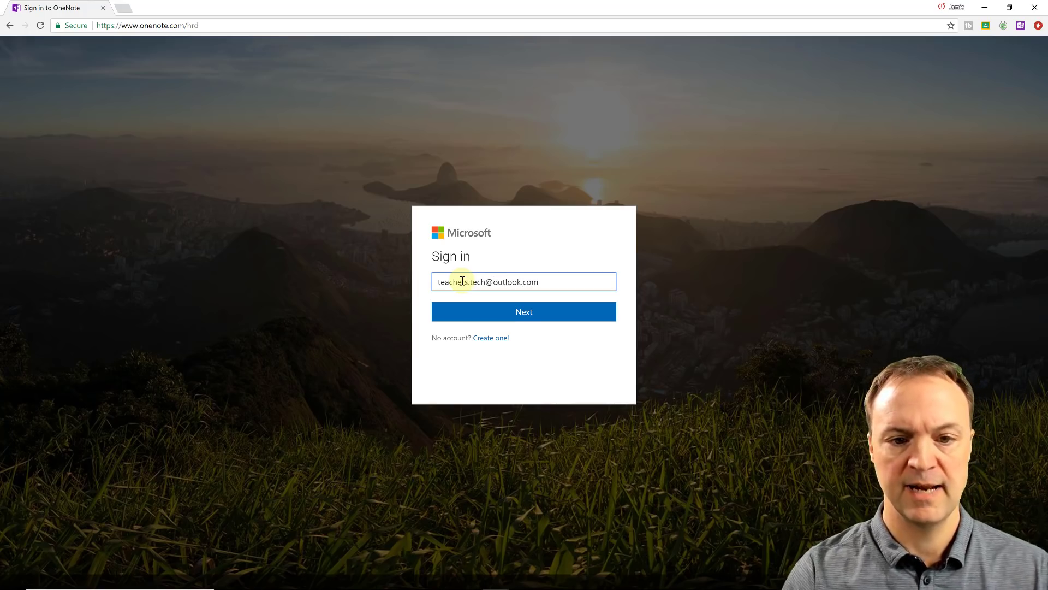
key("Return")
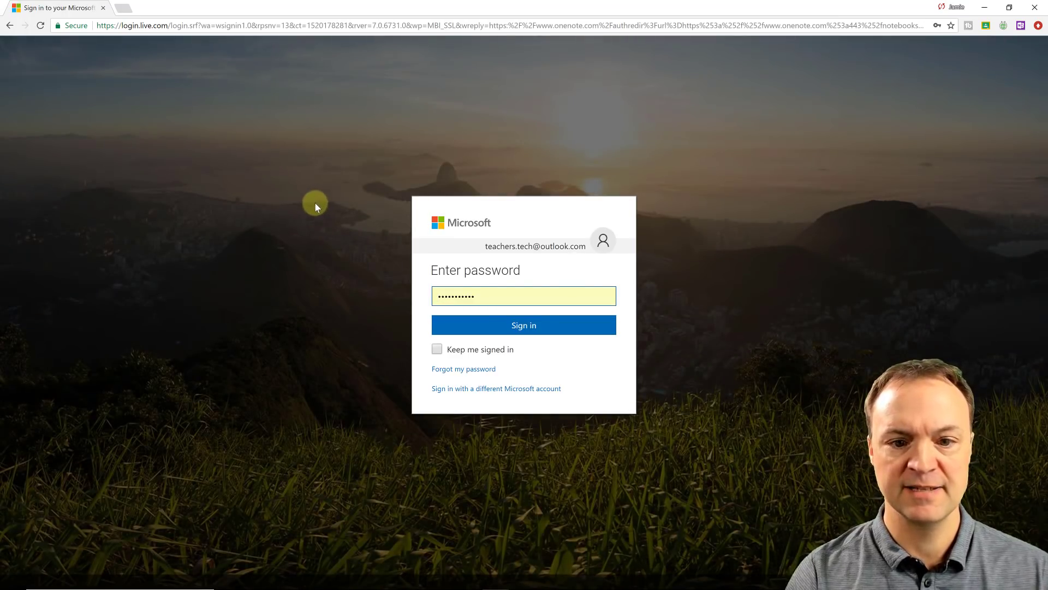
left_click(532, 326)
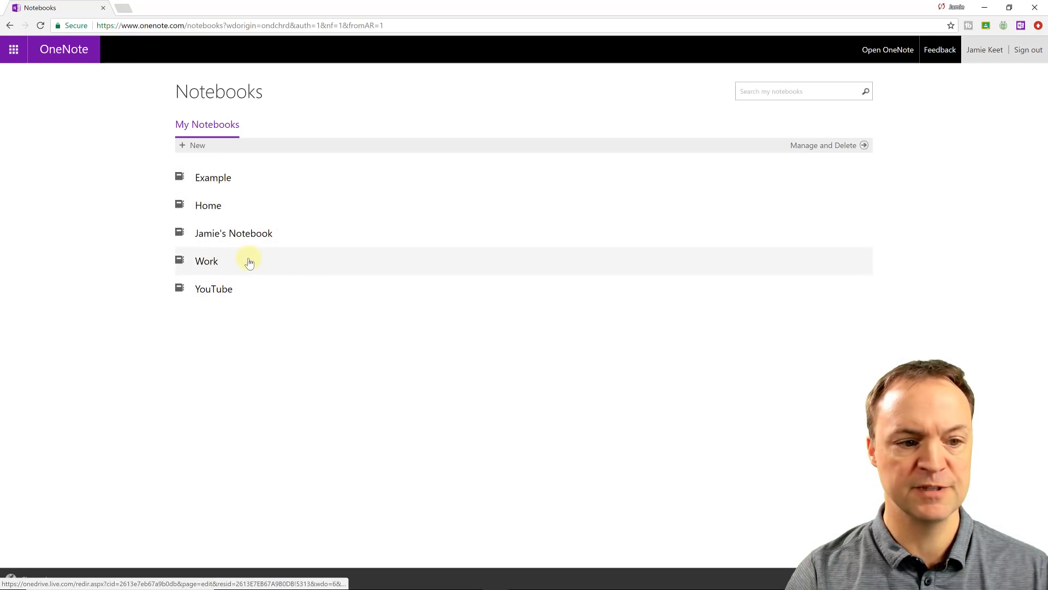
Step: Open the Work notebook, dismiss the What's New message, and launch OneDrive from the app launcher
left_click(188, 260)
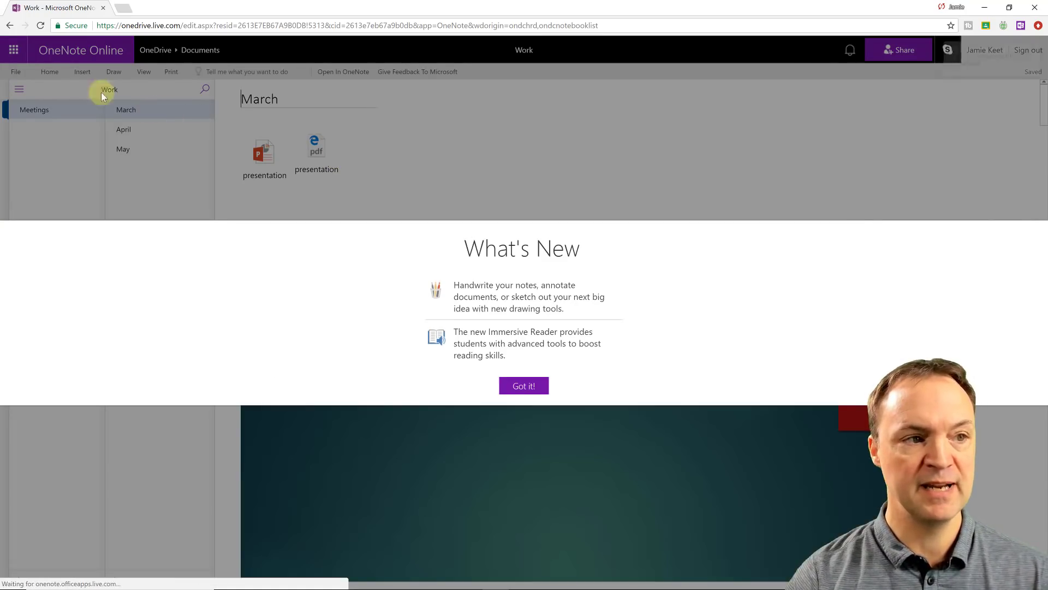
left_click(524, 385)
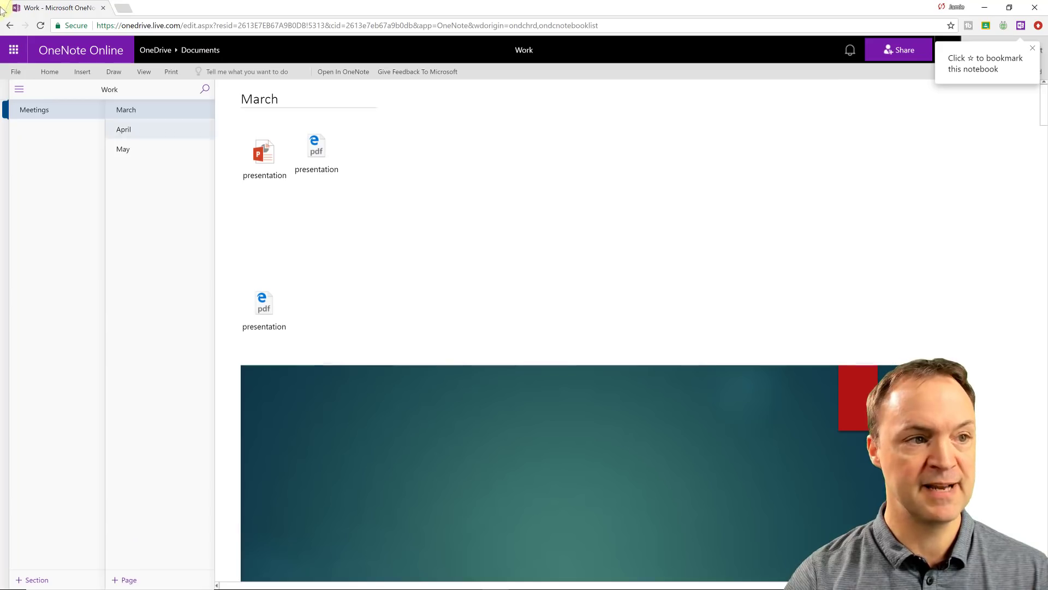
left_click(14, 49)
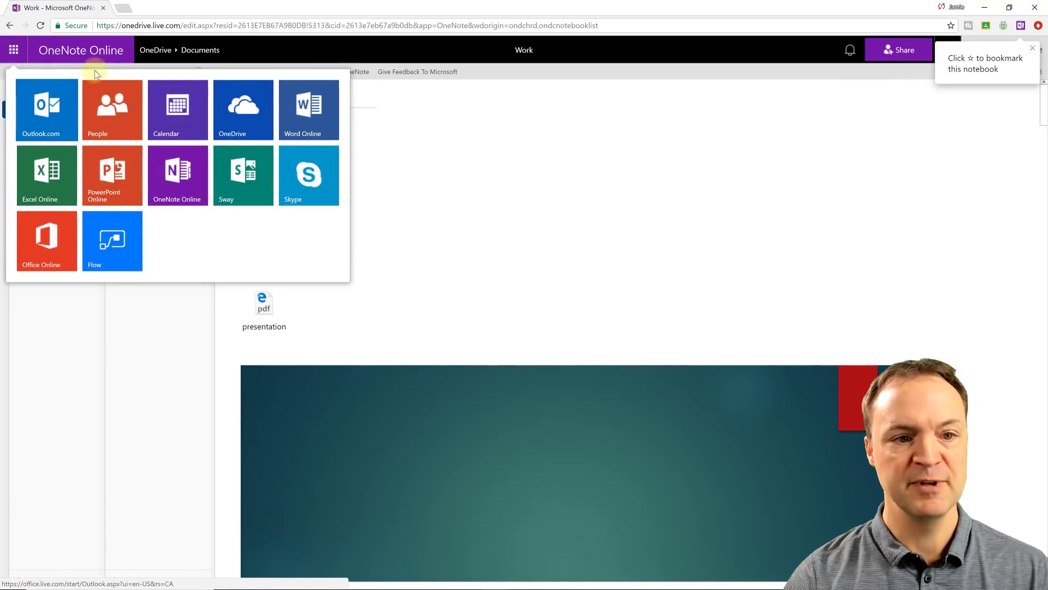
left_click(253, 115)
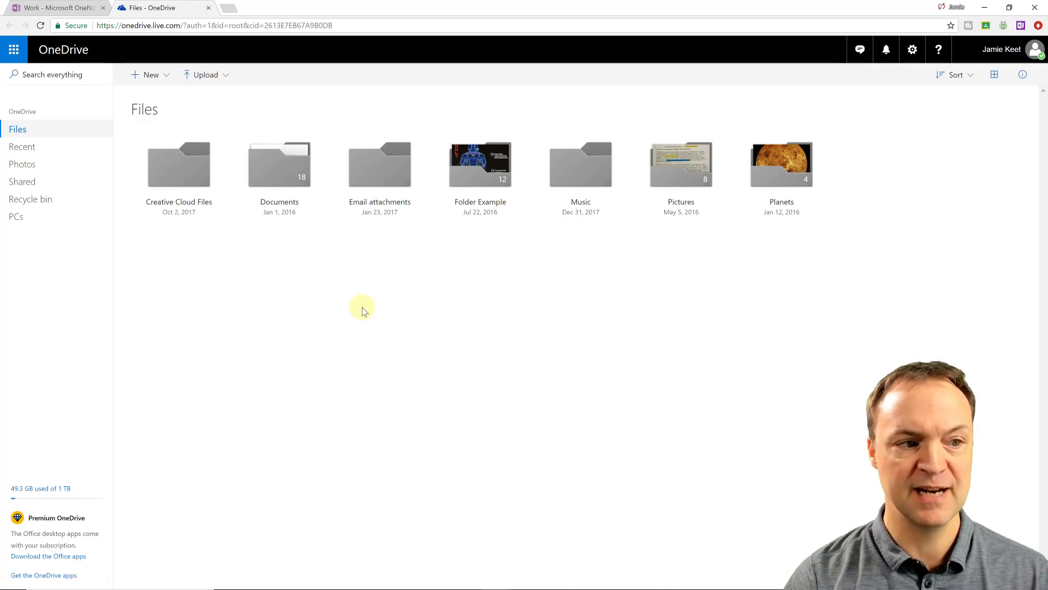
Step: List Recent files in OneDrive and use a notebook's context menu to open it in OneNote
left_click(37, 153)
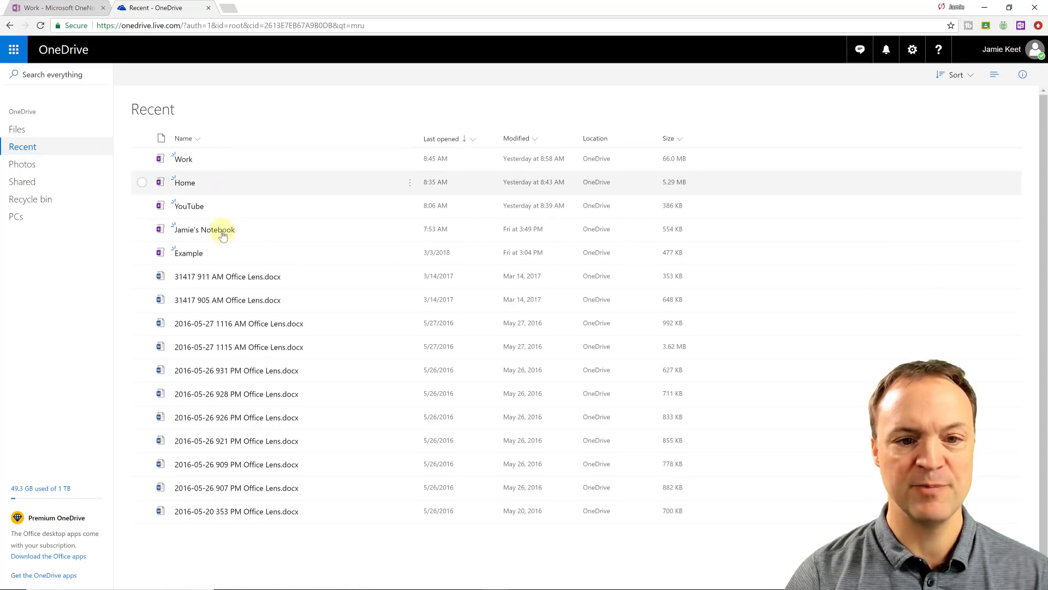
right_click(212, 157)
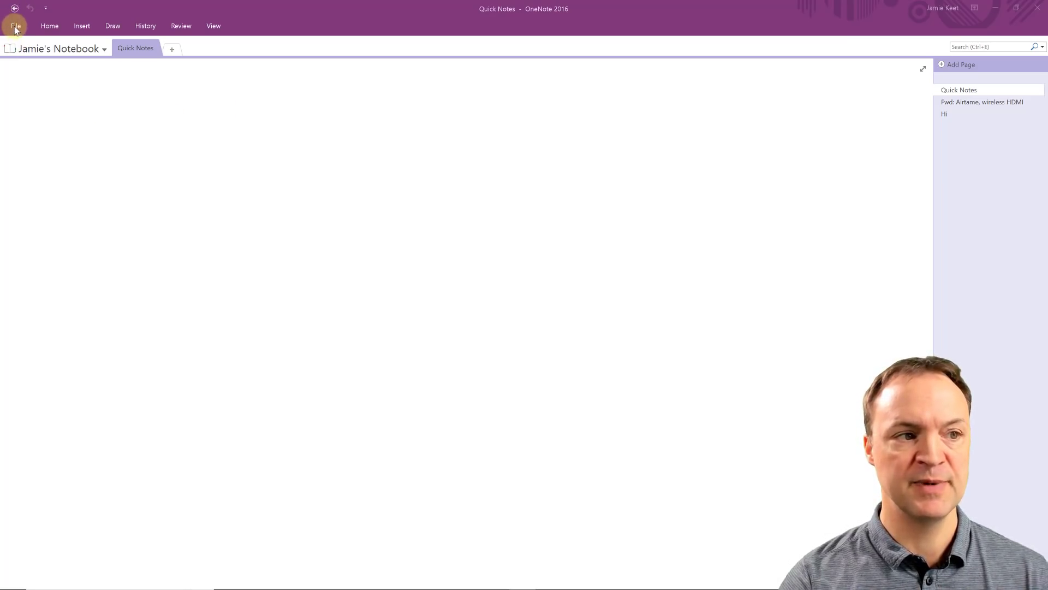
Step: Step back through viewed pages, check File > Export, then return to Quick Notes on the Home ribbon
left_click(14, 9)
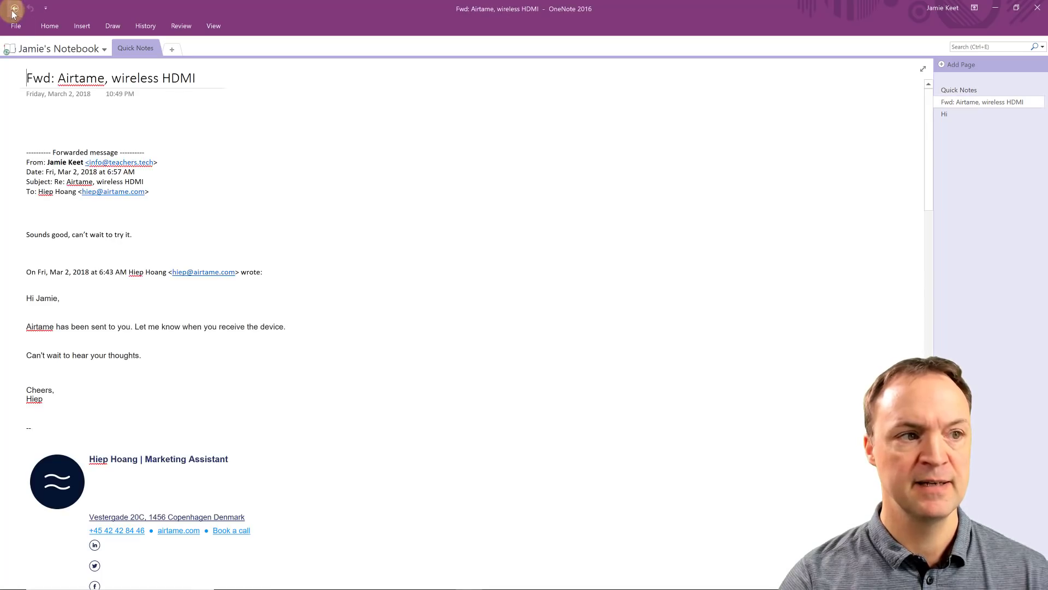
left_click(14, 8)
left_click(16, 27)
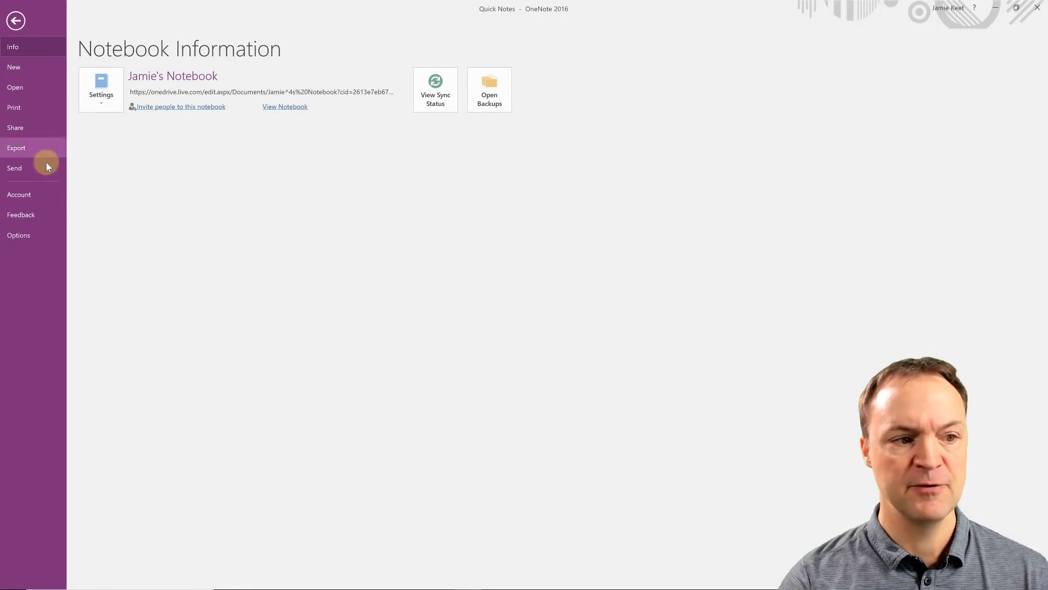
left_click(42, 147)
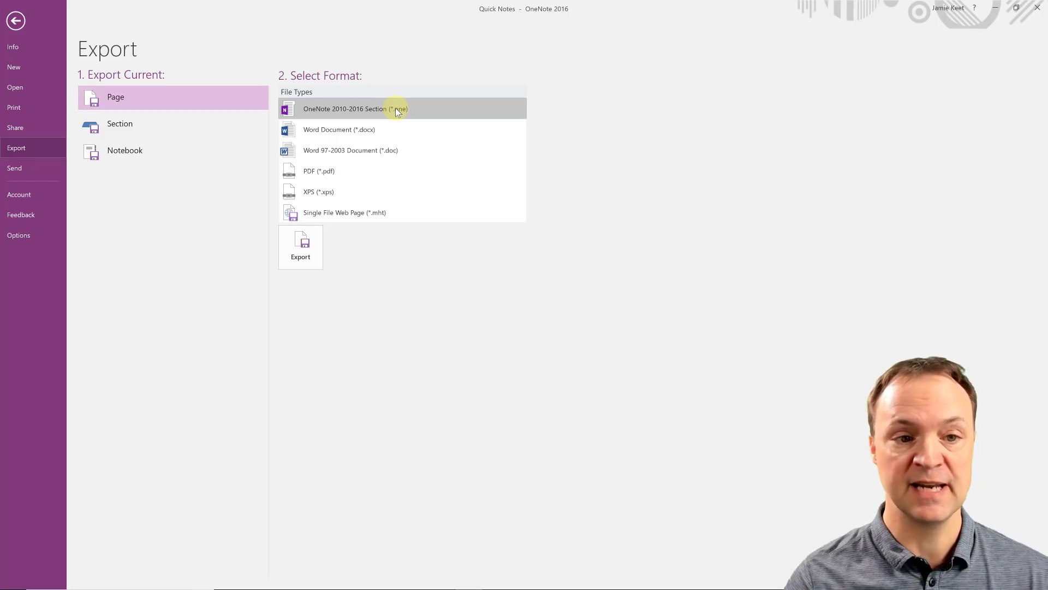
left_click(17, 21)
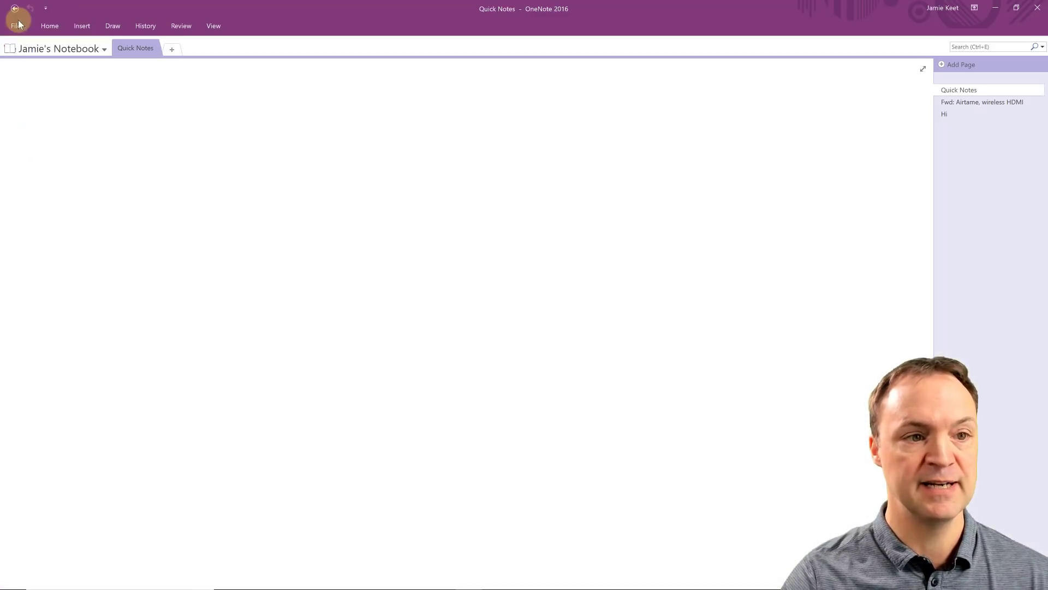
left_click(50, 27)
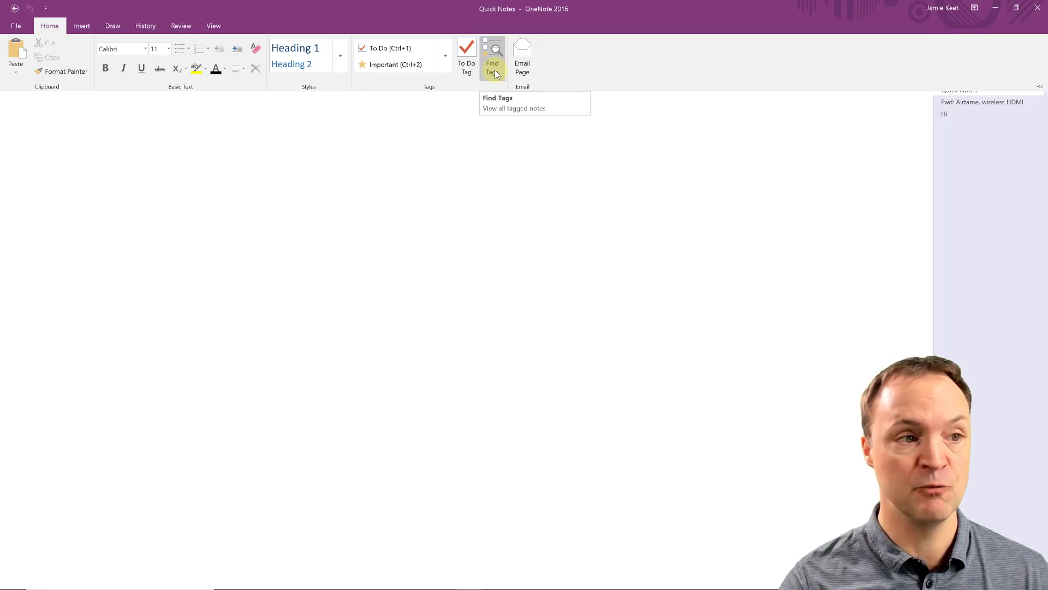
Step: Browse the Insert, Draw, History and Review ribbons for the Quick Notes page in turn
left_click(86, 26)
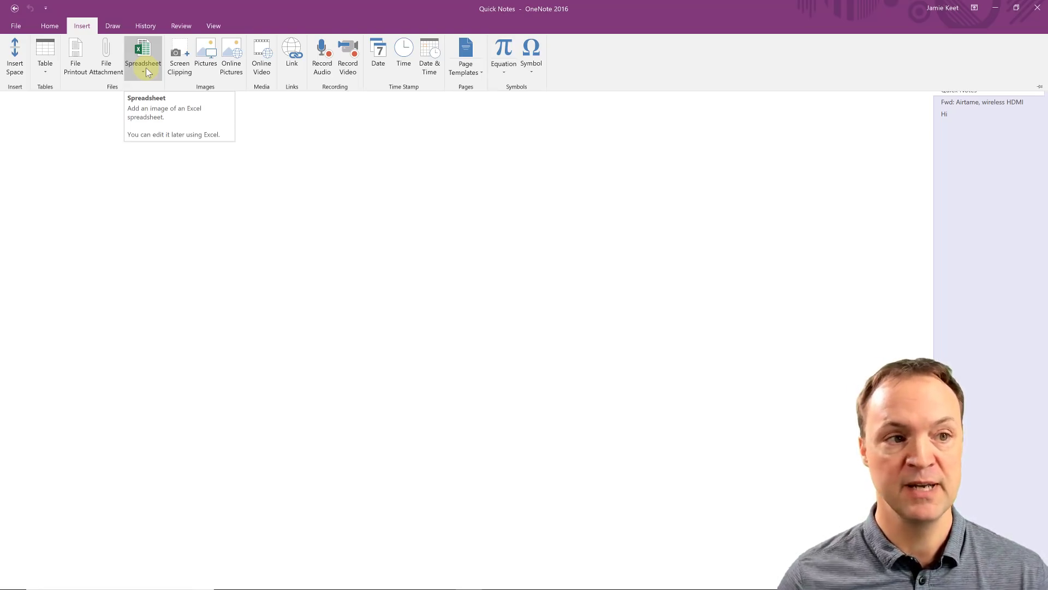
left_click(123, 26)
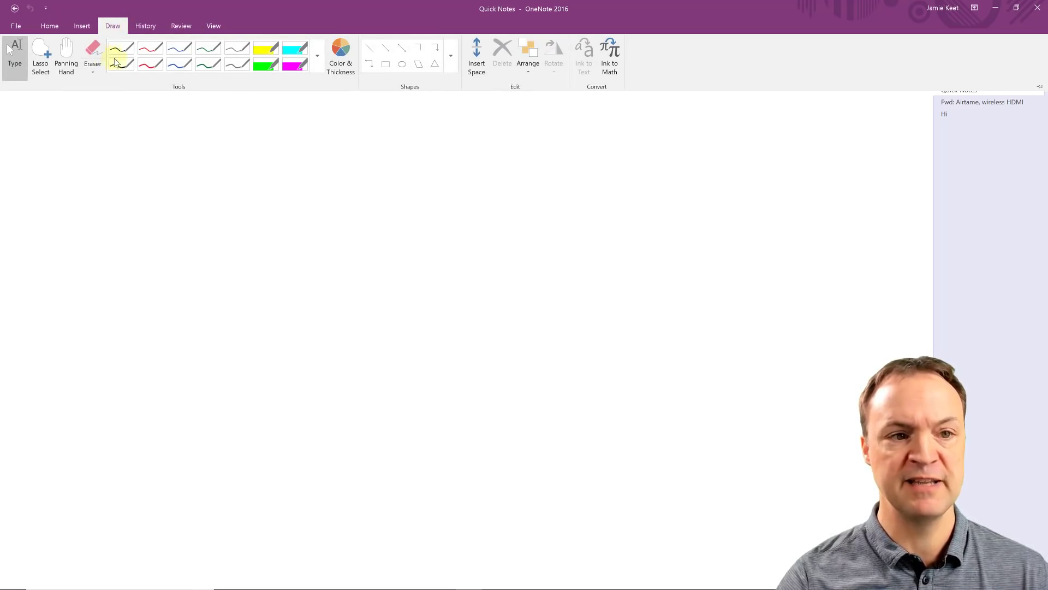
left_click(146, 26)
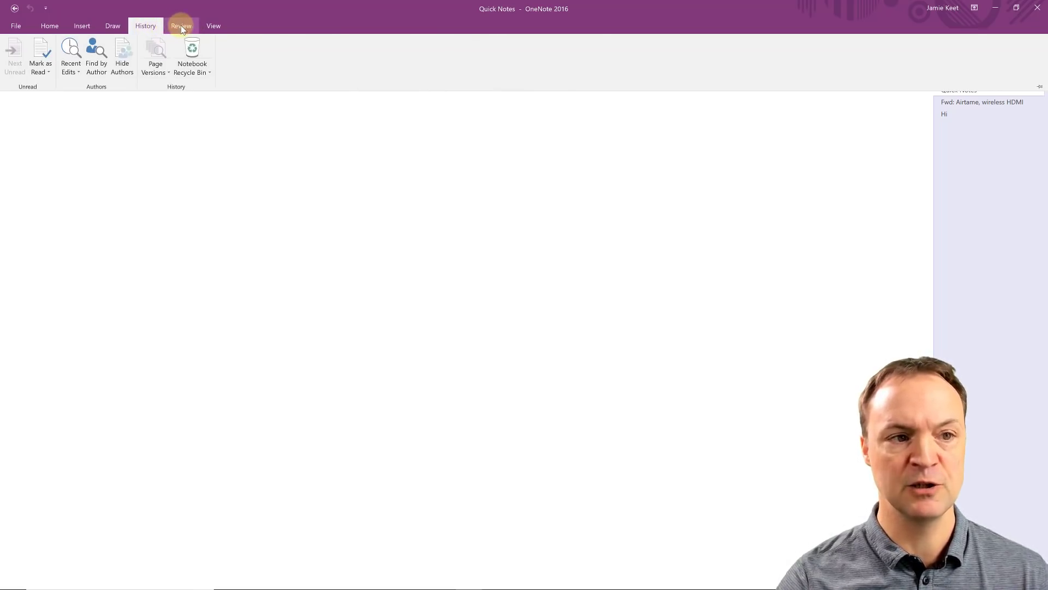
left_click(181, 26)
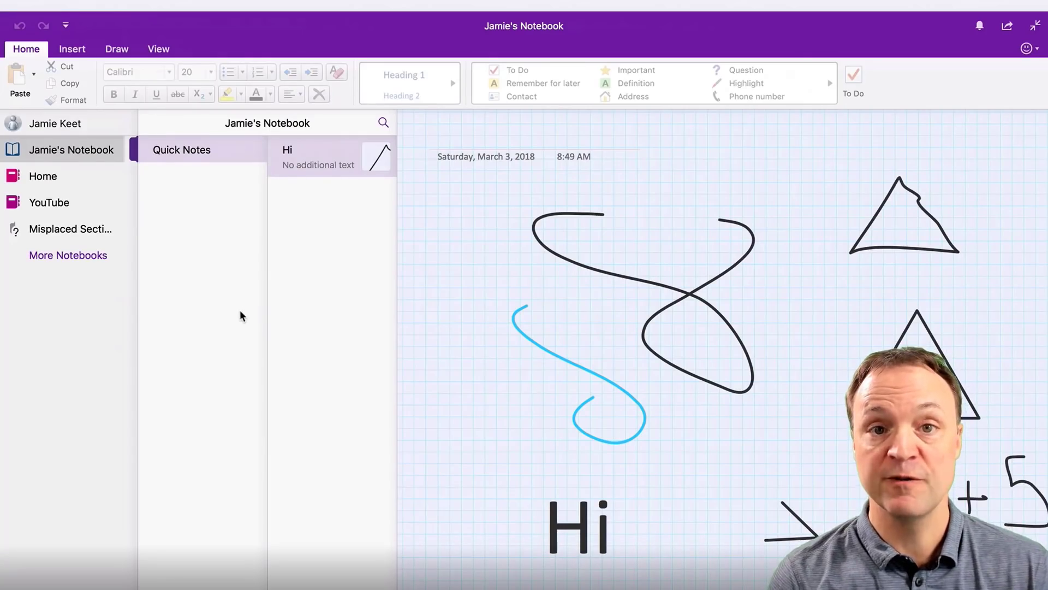
Step: Open the Home notebook's All Inclusive Resort clipped page
left_click(48, 178)
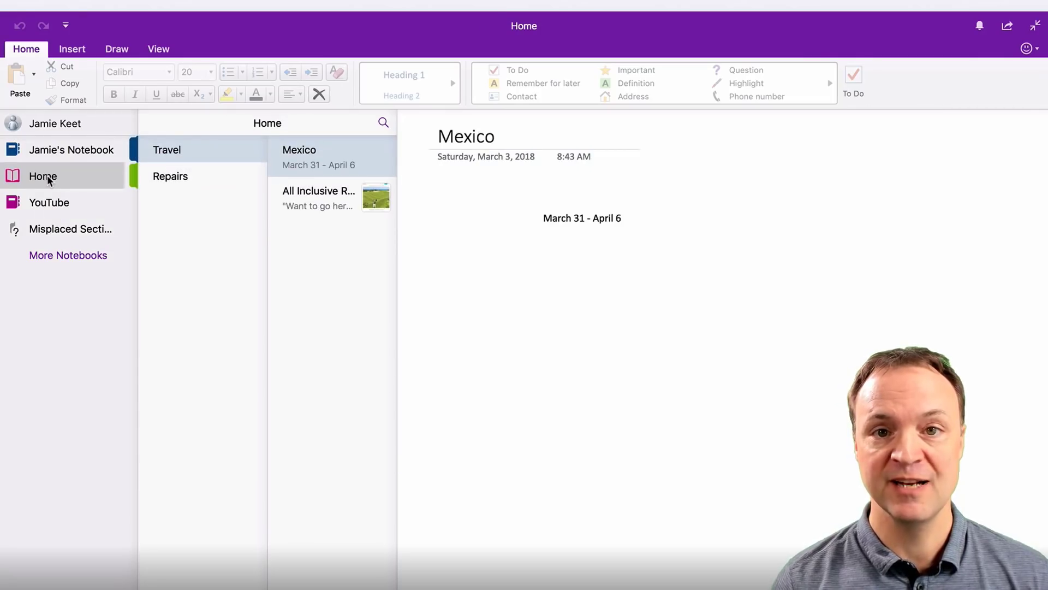
left_click(332, 195)
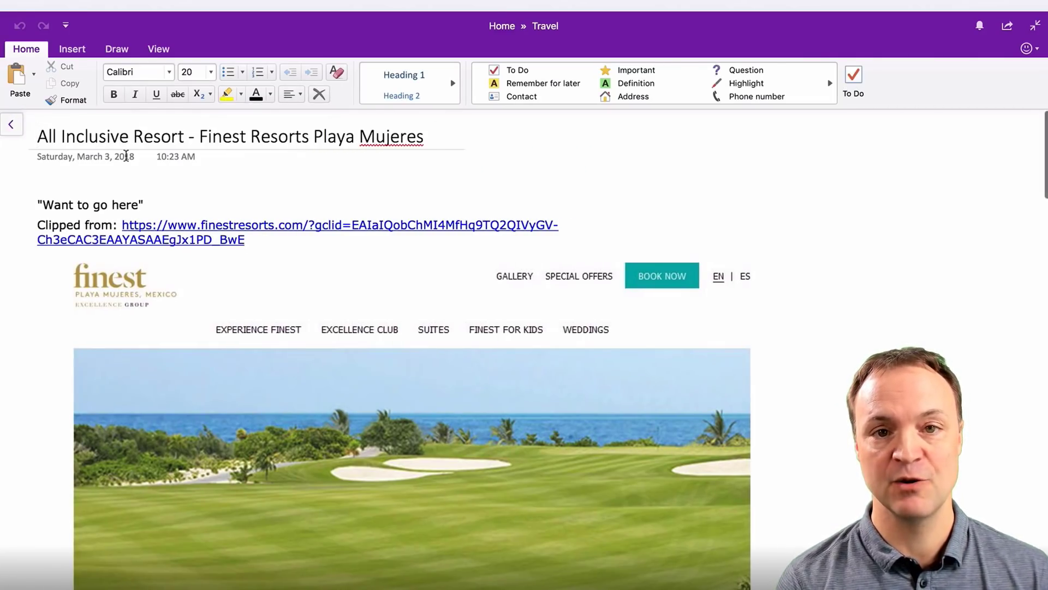
left_click(11, 125)
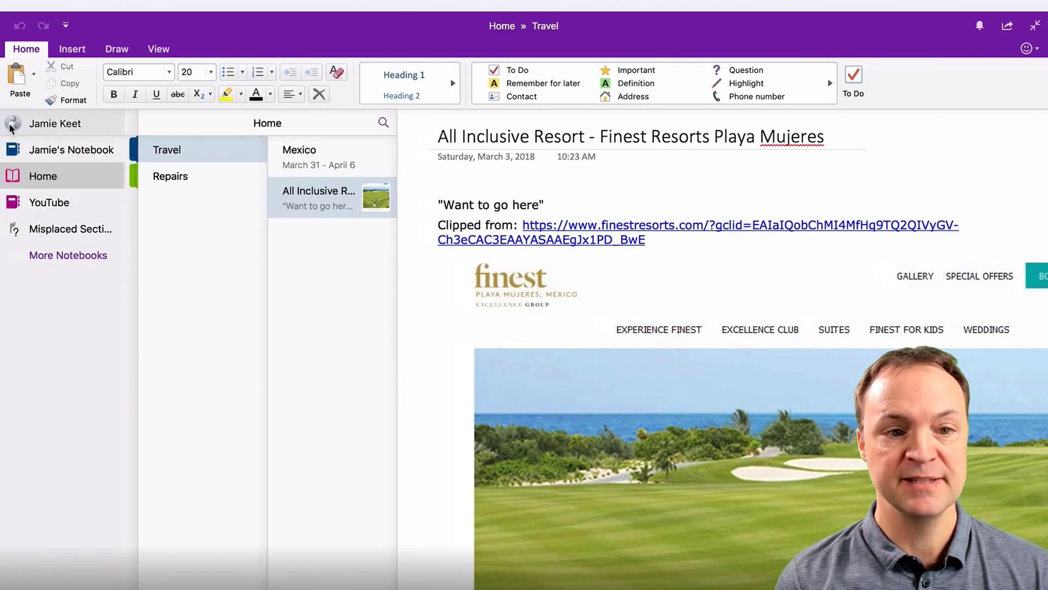
Step: Open the YouTube notebook's OneNote page full-width, checking the Insert, Draw, View tabs and Navigation Panes menu
left_click(49, 203)
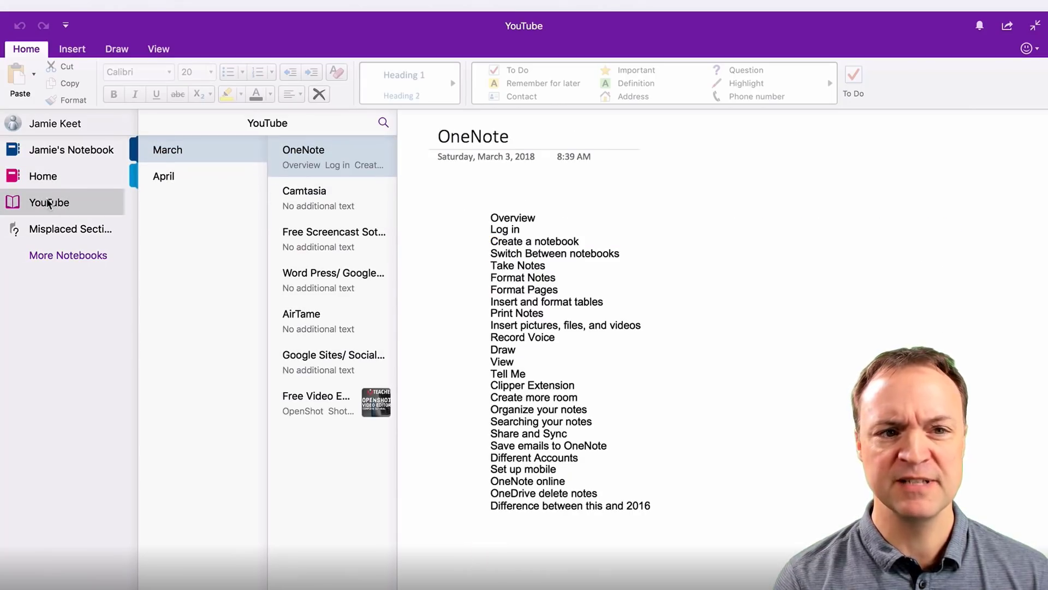
left_click(73, 50)
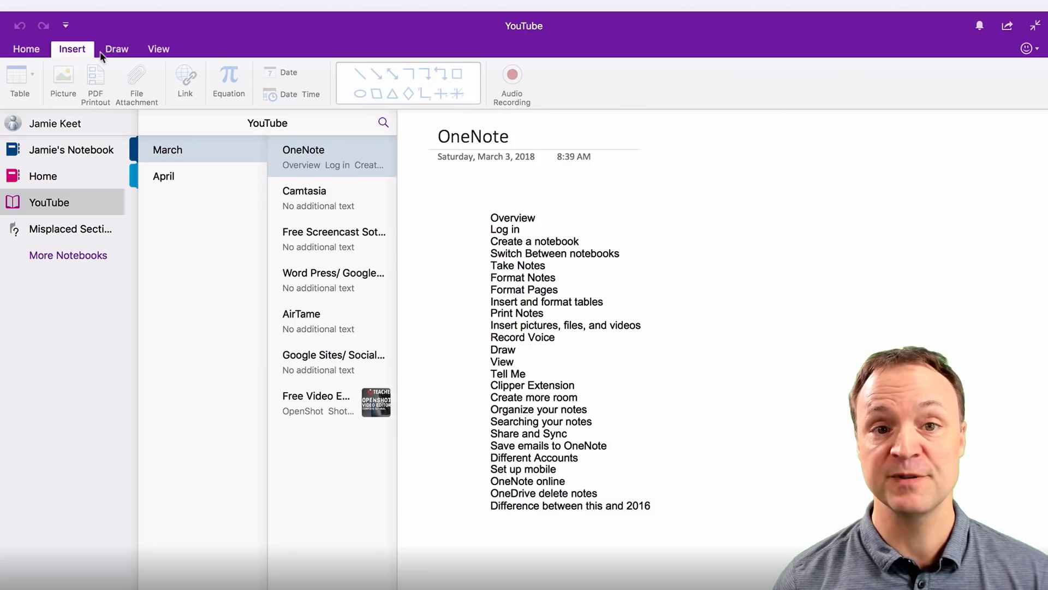
left_click(720, 473)
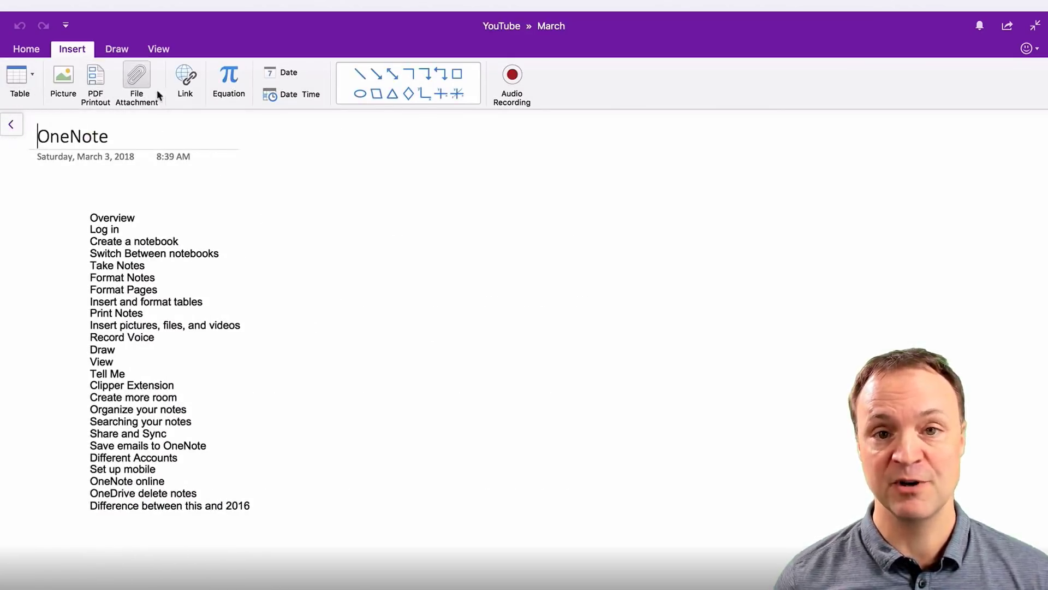
left_click(119, 49)
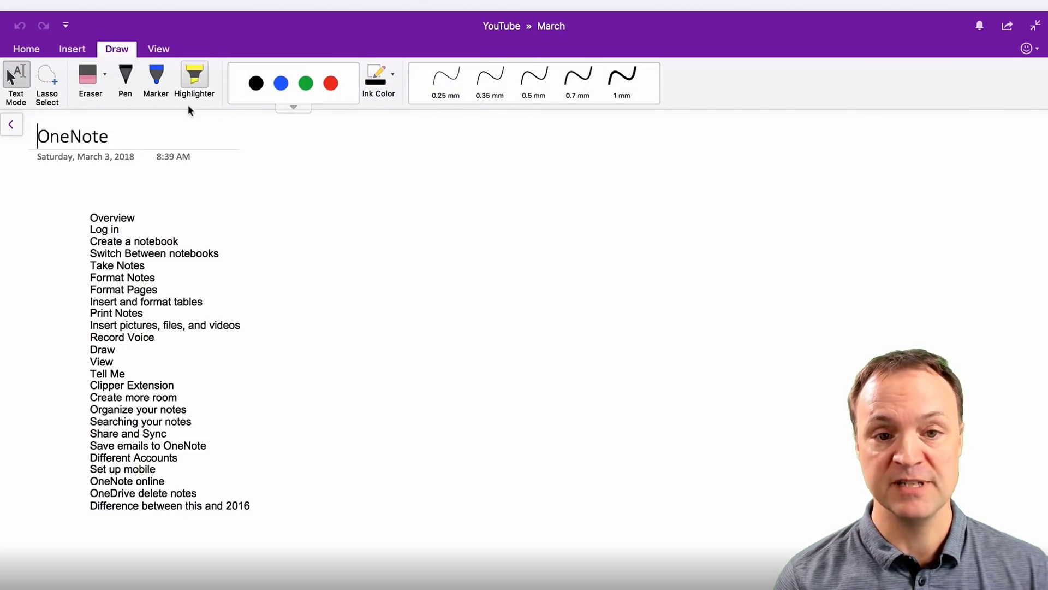
left_click(159, 49)
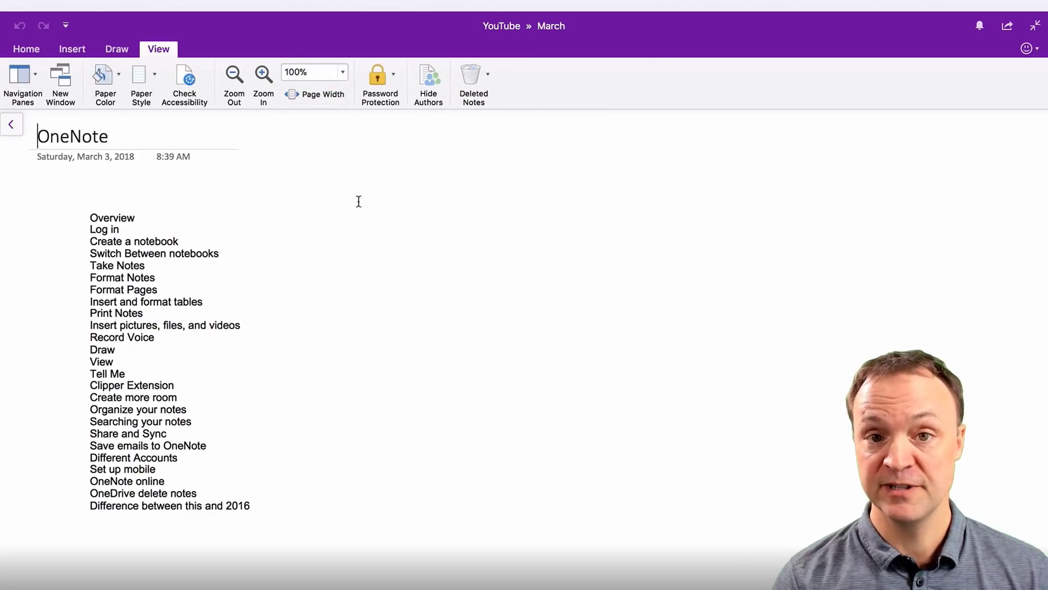
left_click(36, 75)
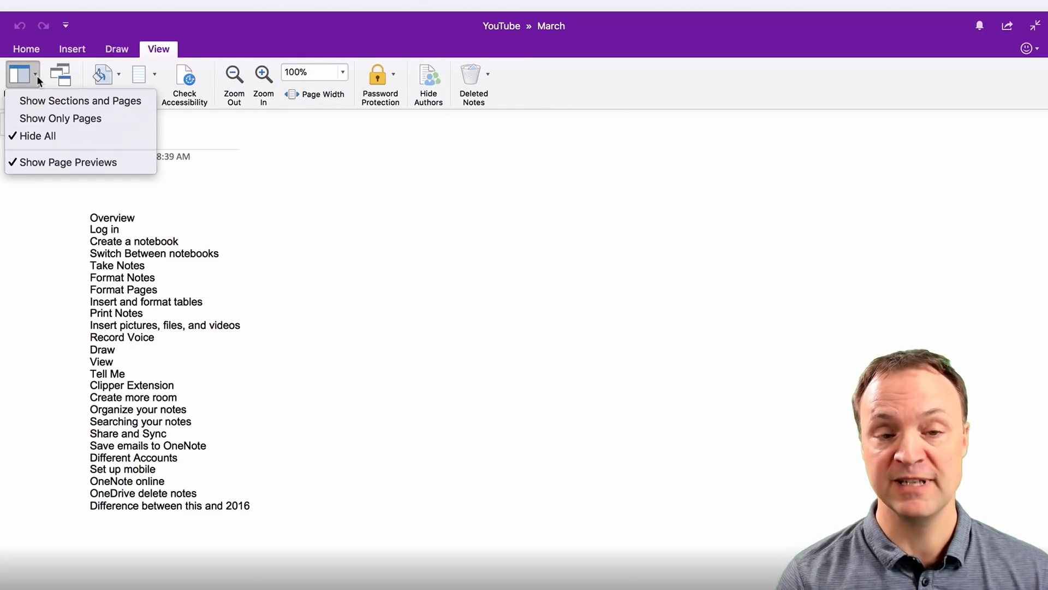
left_click(354, 198)
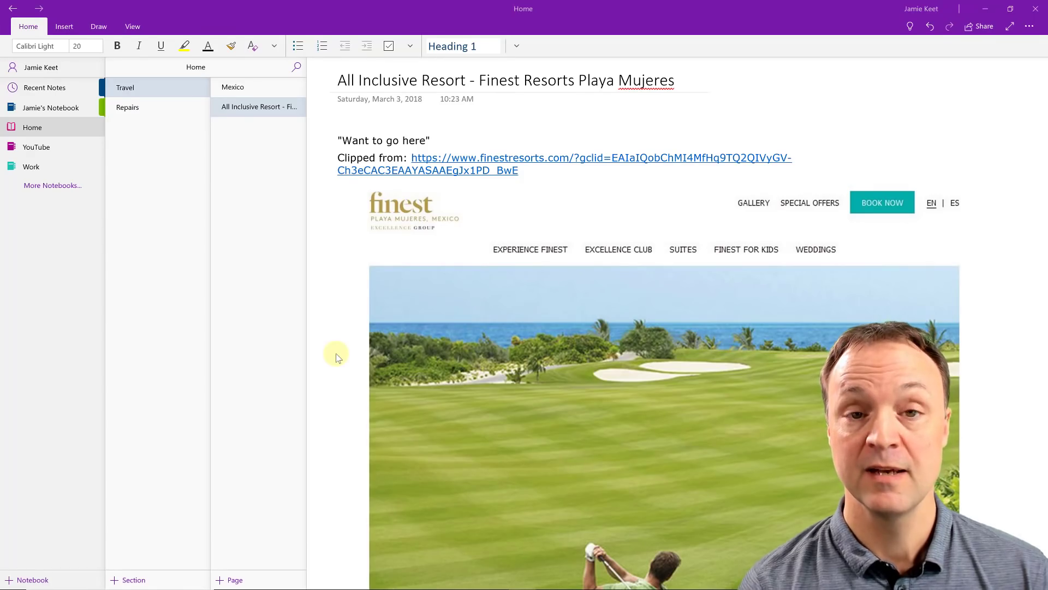